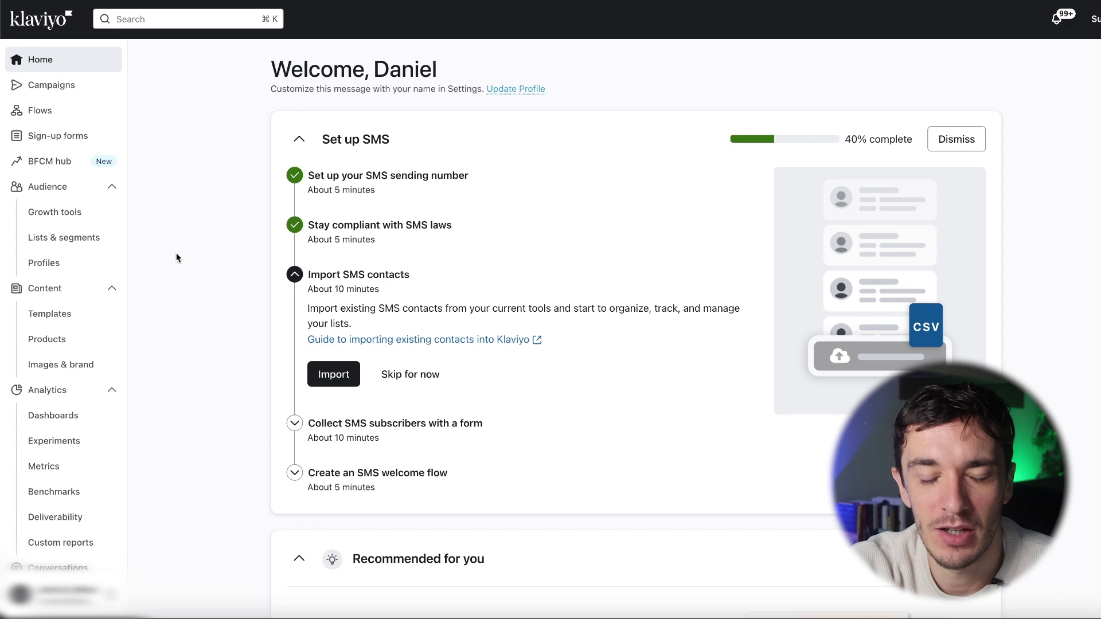
Step: Collapse and re-expand the Advanced analytics section, then go to Analytics > Metrics
scroll(74, 291, "down", 3)
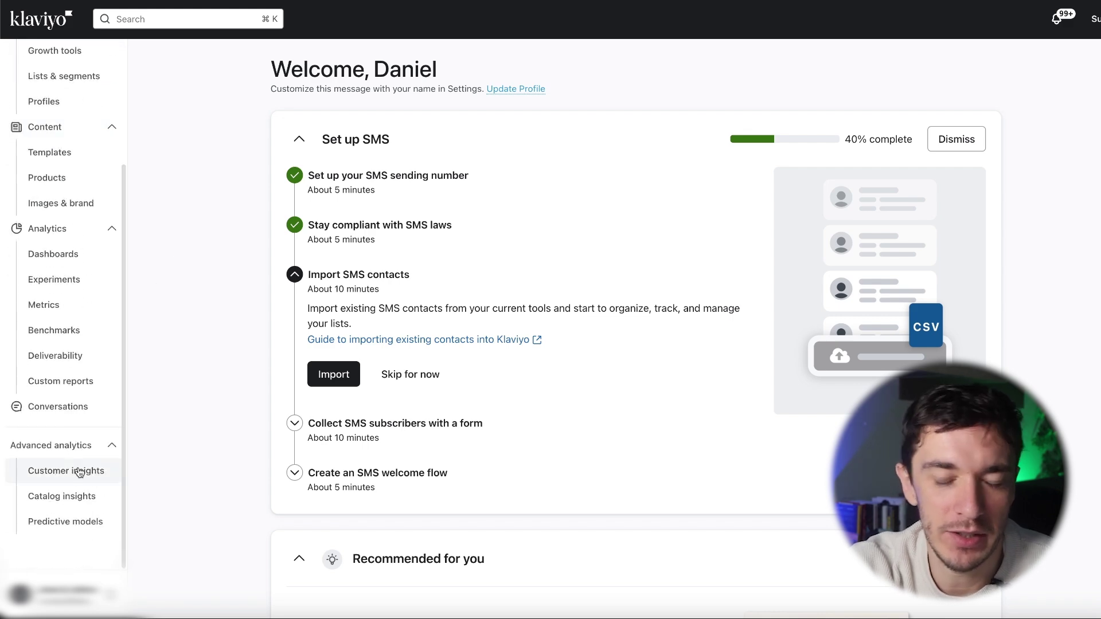
left_click(111, 447)
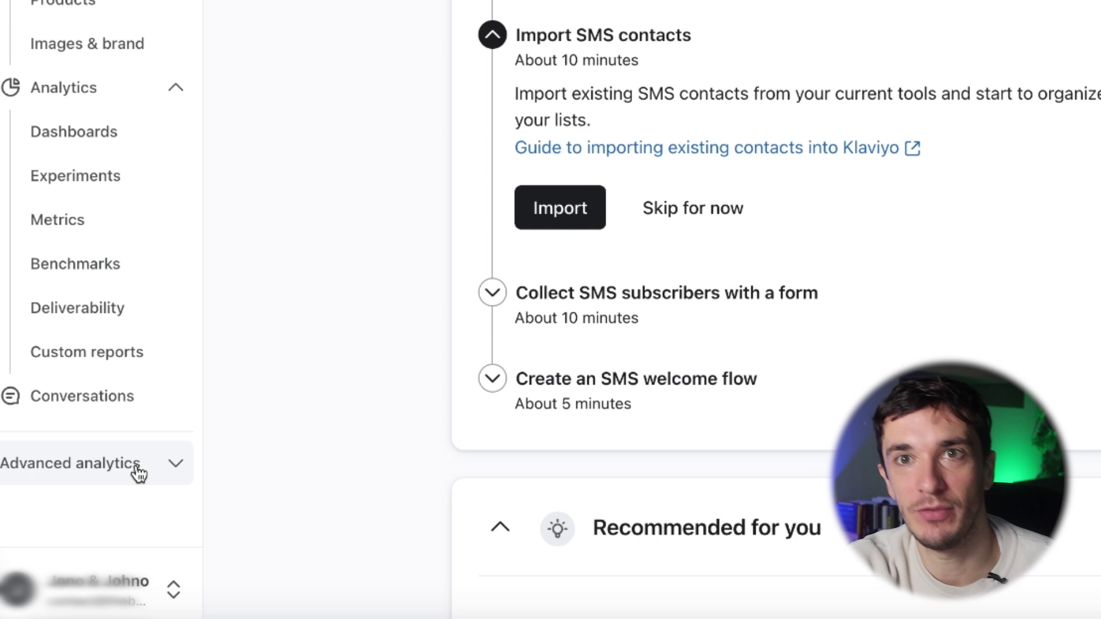
left_click(129, 466)
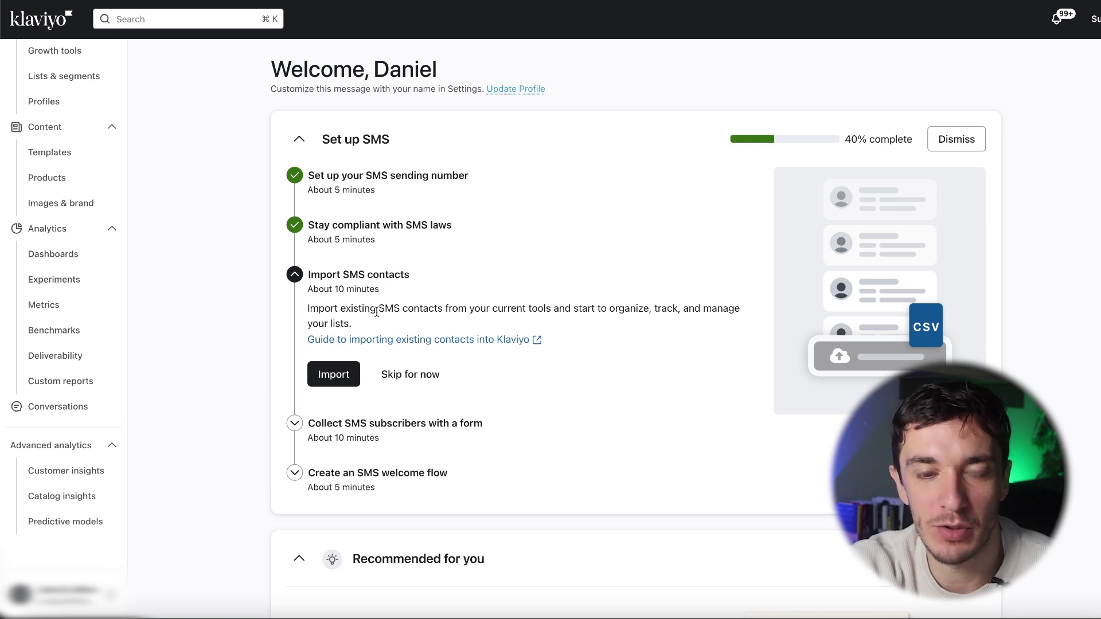
scroll(76, 276, "up", 3)
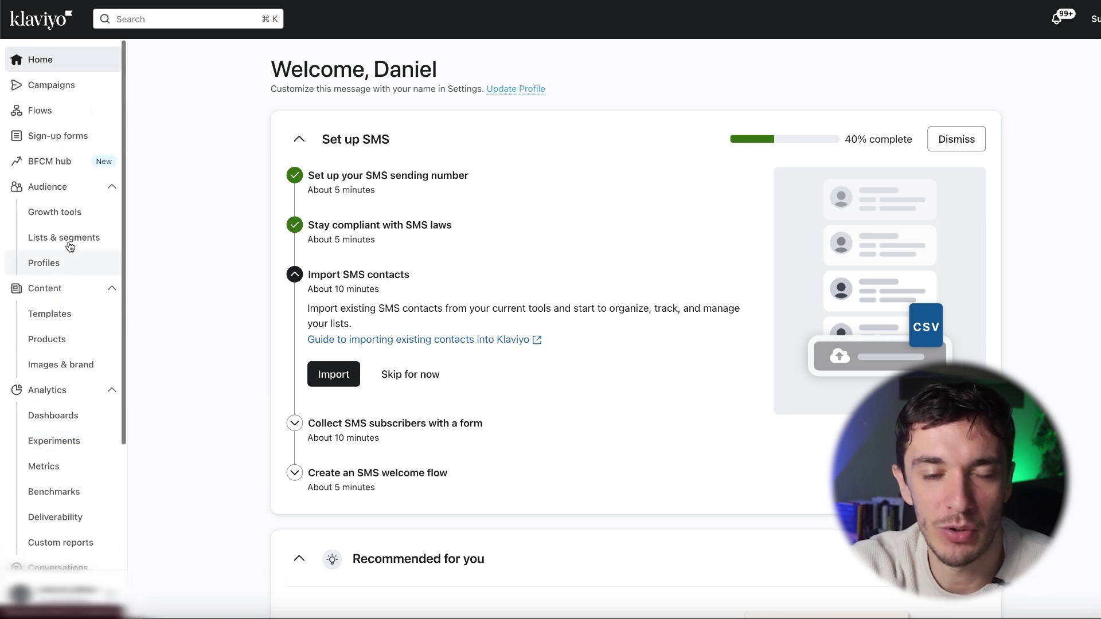
scroll(75, 278, "down", 3)
left_click(78, 298)
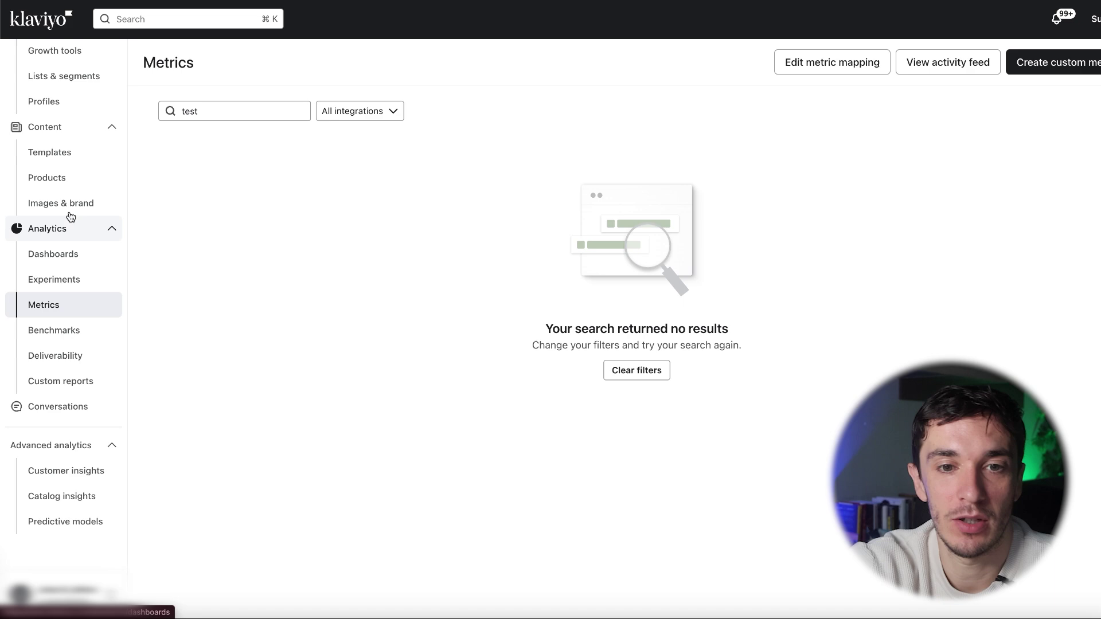
Step: Clear the 'test' metrics search and view the Clicked Email metric chart
scroll(69, 217, "up", 2)
left_click(51, 356)
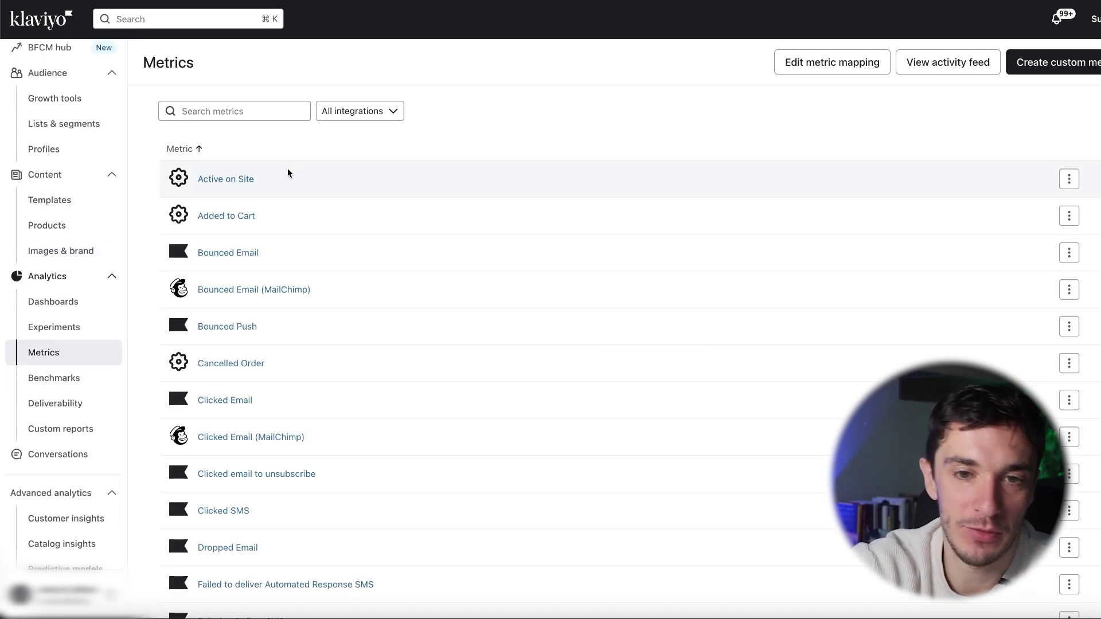
scroll(298, 212, "down", 1)
scroll(320, 236, "down", 6)
scroll(320, 236, "up", 8)
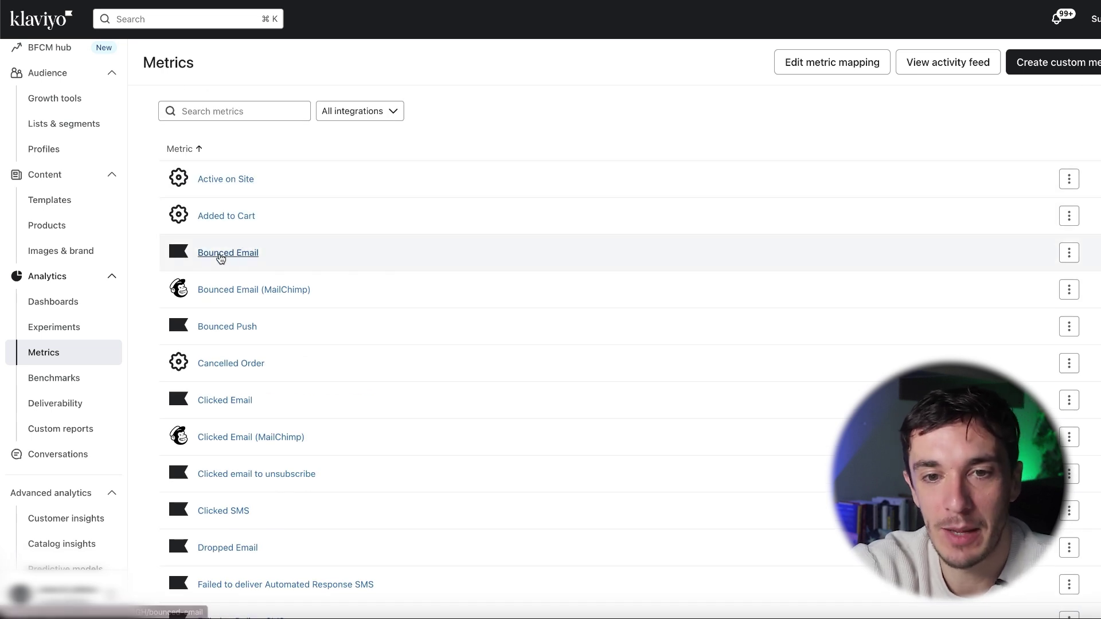
scroll(222, 340, "down", 4)
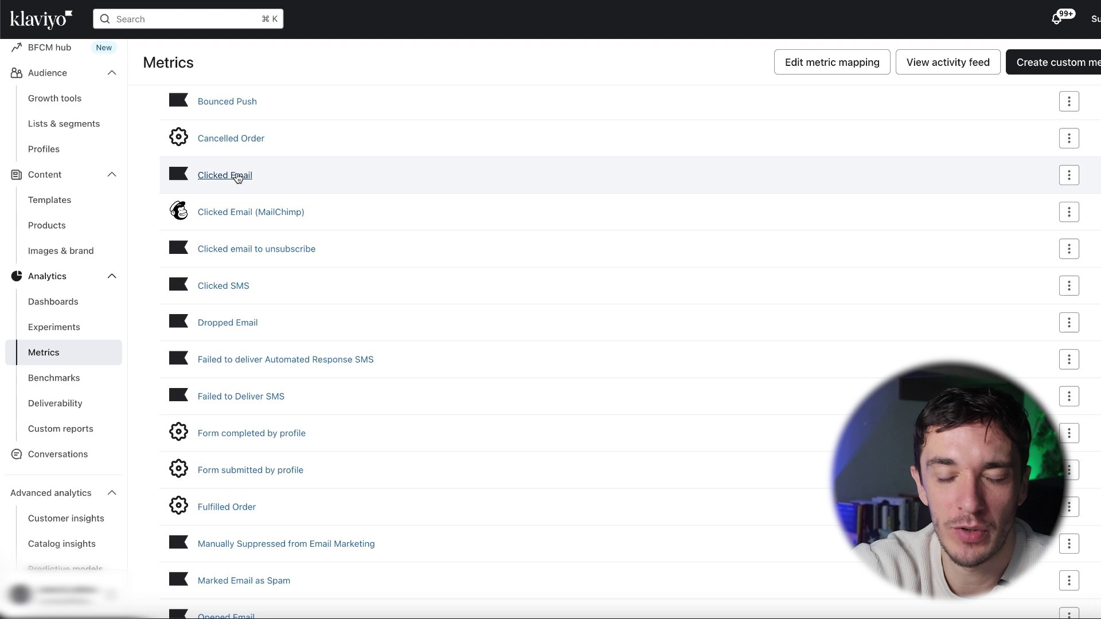
left_click(261, 175)
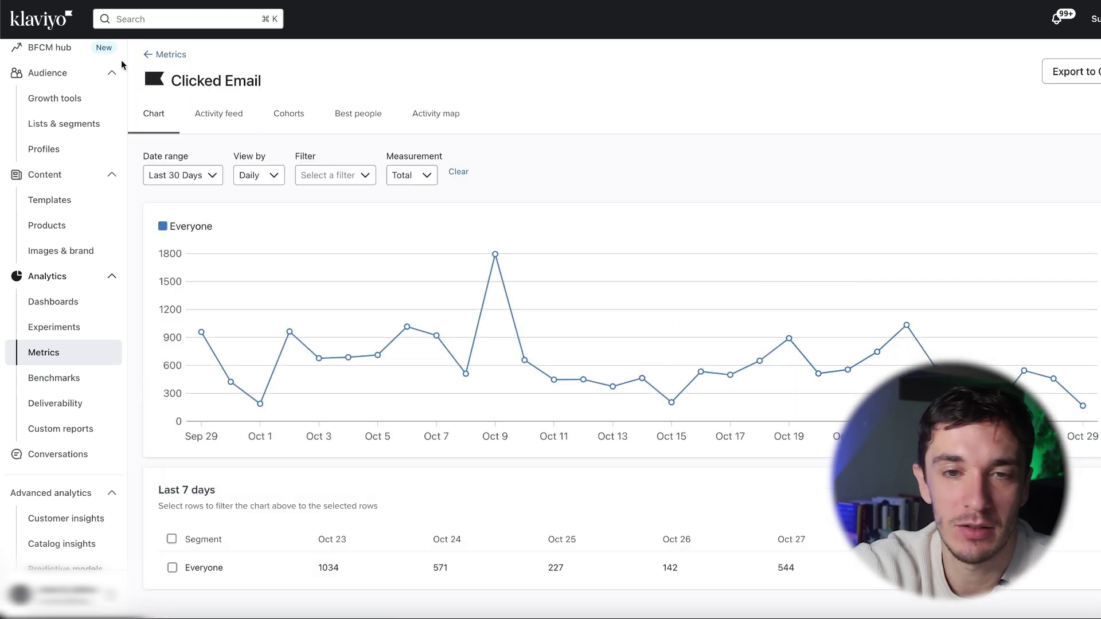
left_click(172, 55)
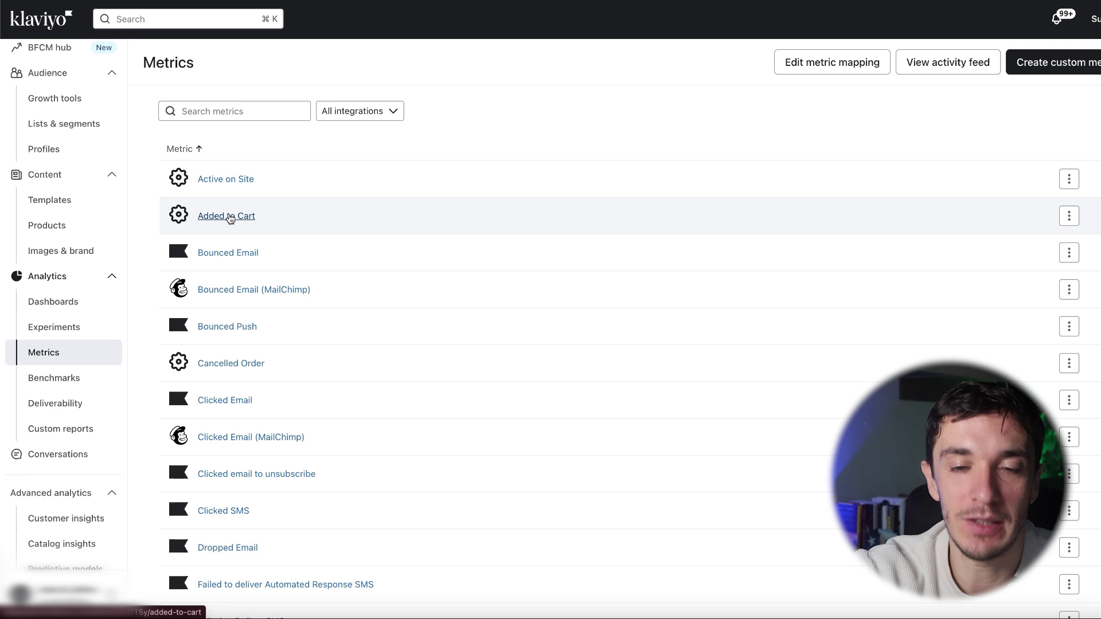
Step: Review the Added to Cart chart, then show the second metrics page (26–44 of 44)
left_click(230, 217)
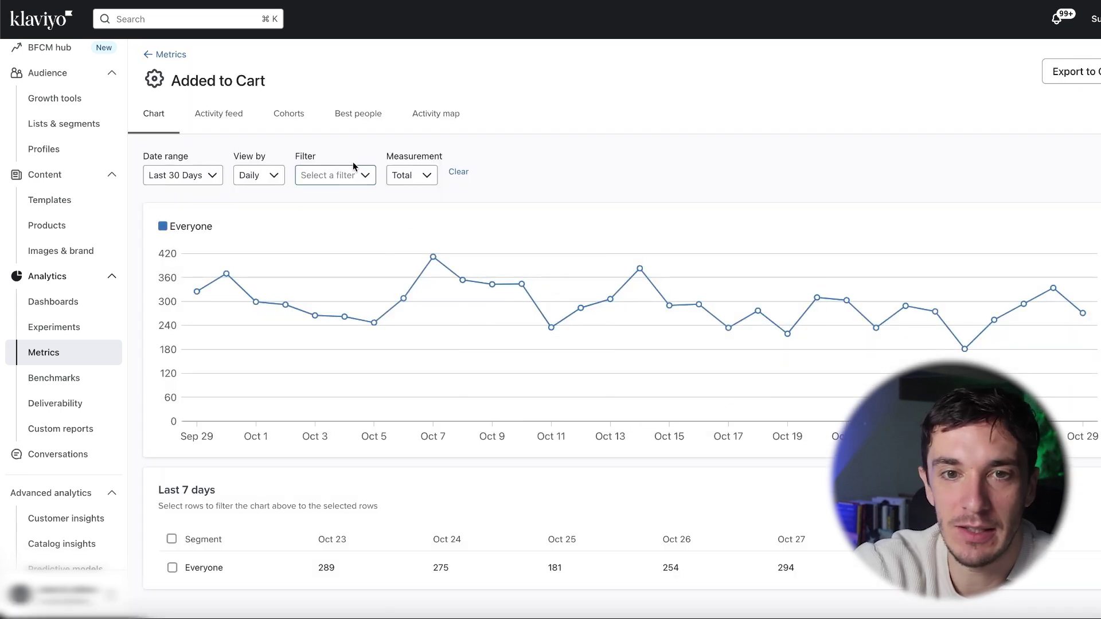
left_click(150, 56)
scroll(275, 223, "down", 2)
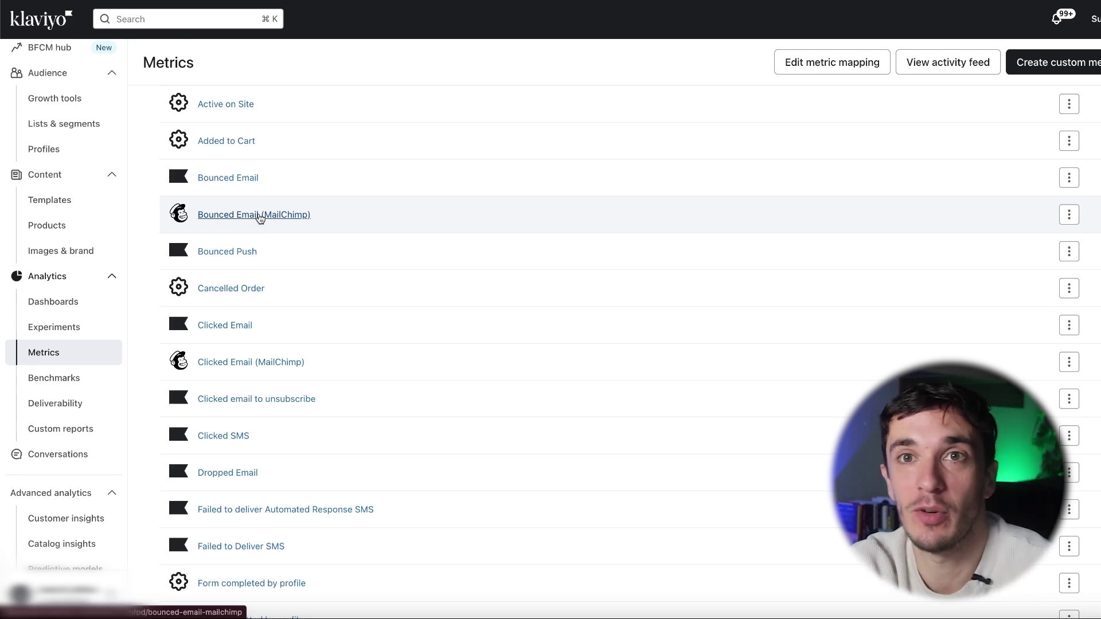
scroll(268, 311, "down", 10)
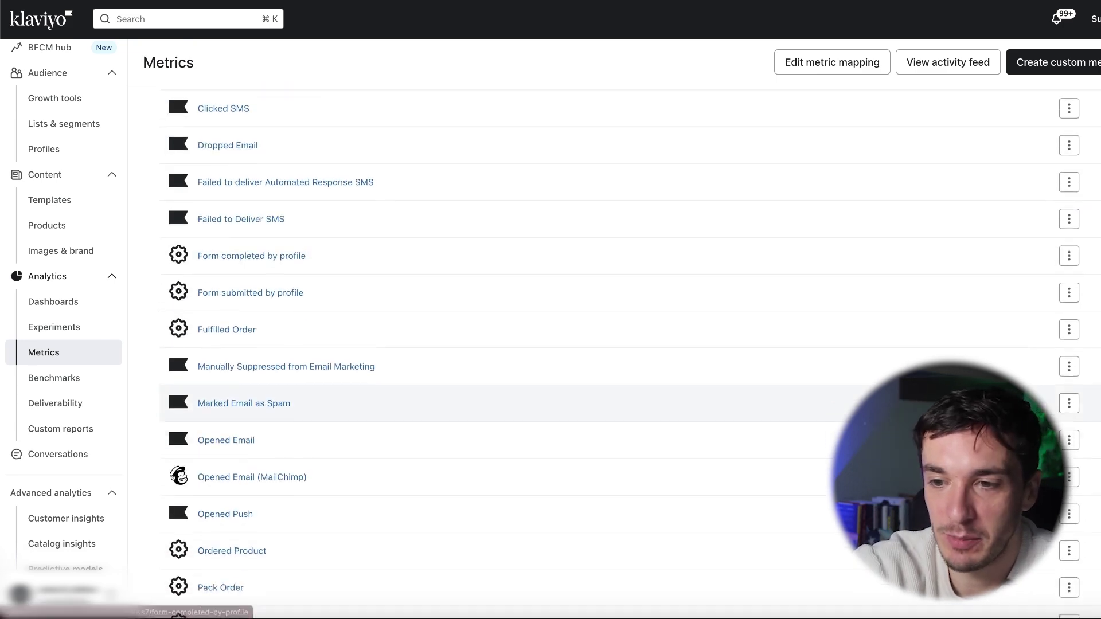
left_click(1078, 528)
scroll(294, 398, "up", 6)
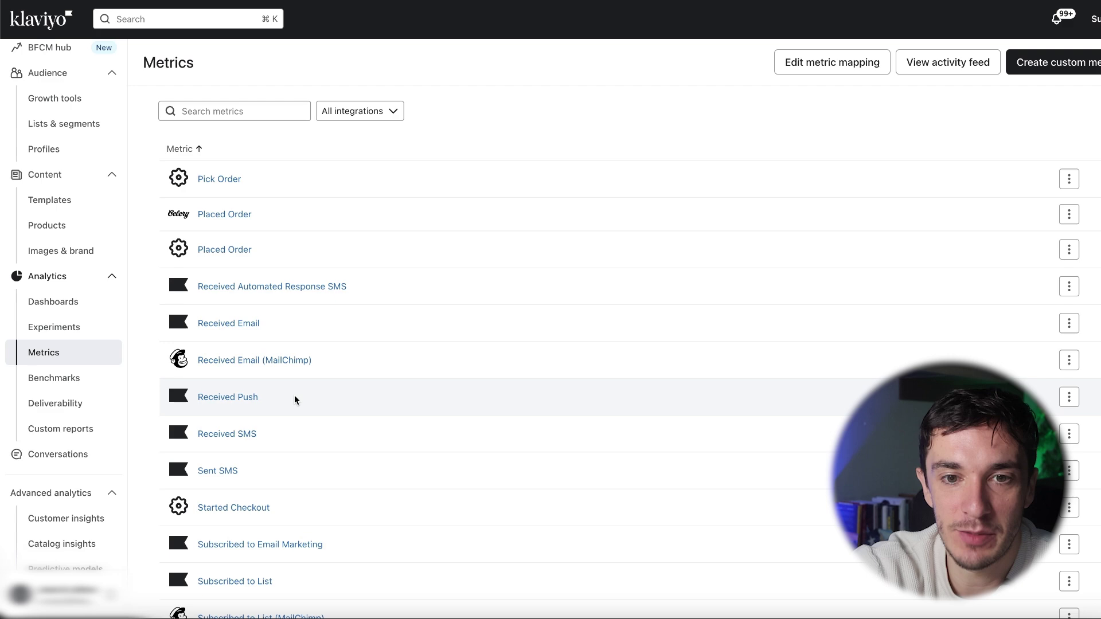
scroll(224, 221, "down", 5)
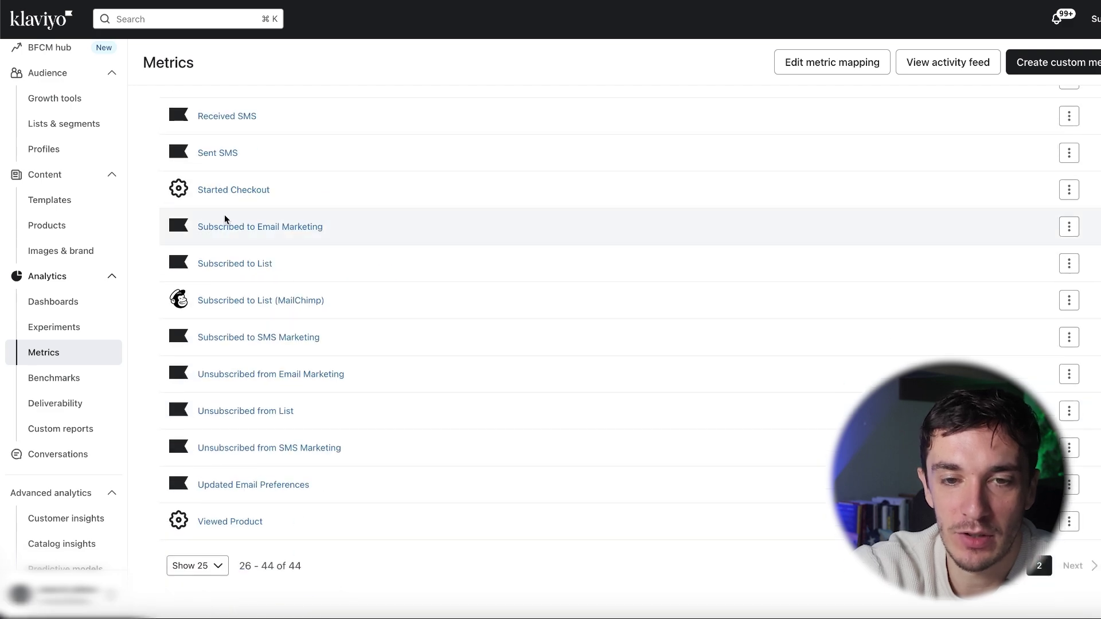
scroll(952, 125, "up", 5)
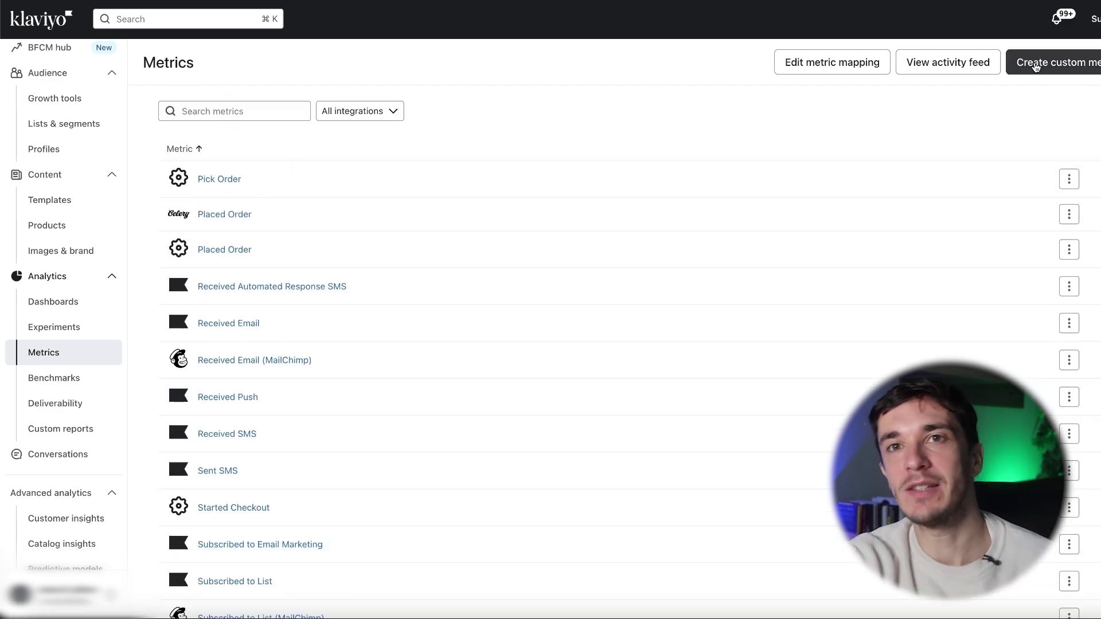
Step: Start a custom conversion metric and highlight its five-metric and three-filter limits
left_click(1036, 67)
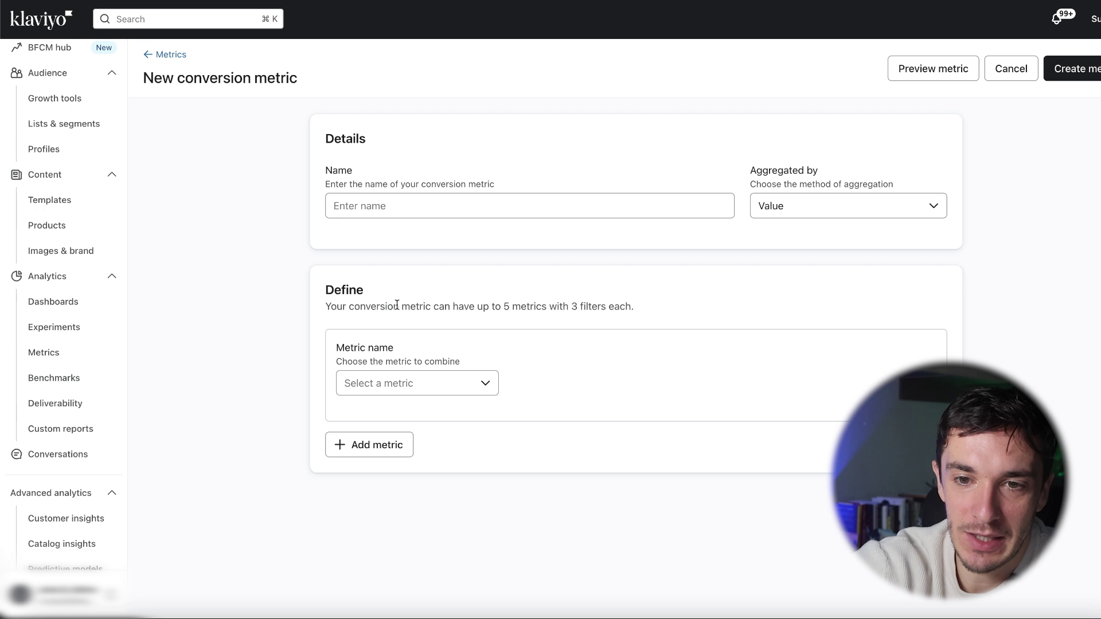
left_click_drag(397, 305, 611, 306)
left_click(538, 308)
left_click(611, 306)
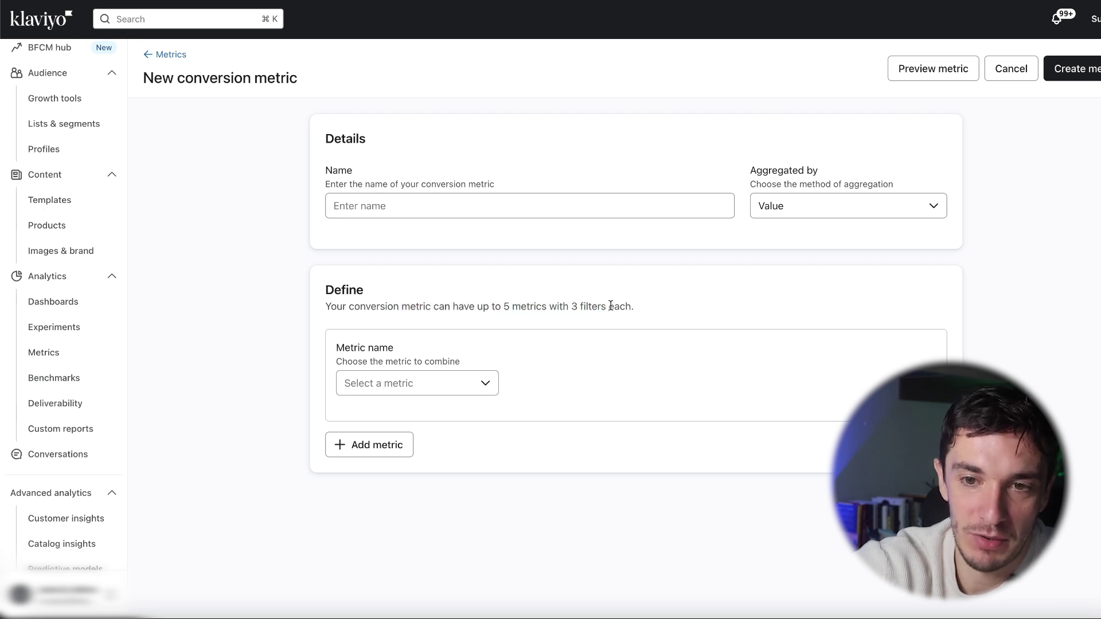
Step: Name the conversion metric 'Test' and aggregate it by Count
left_click(474, 210)
type("Test")
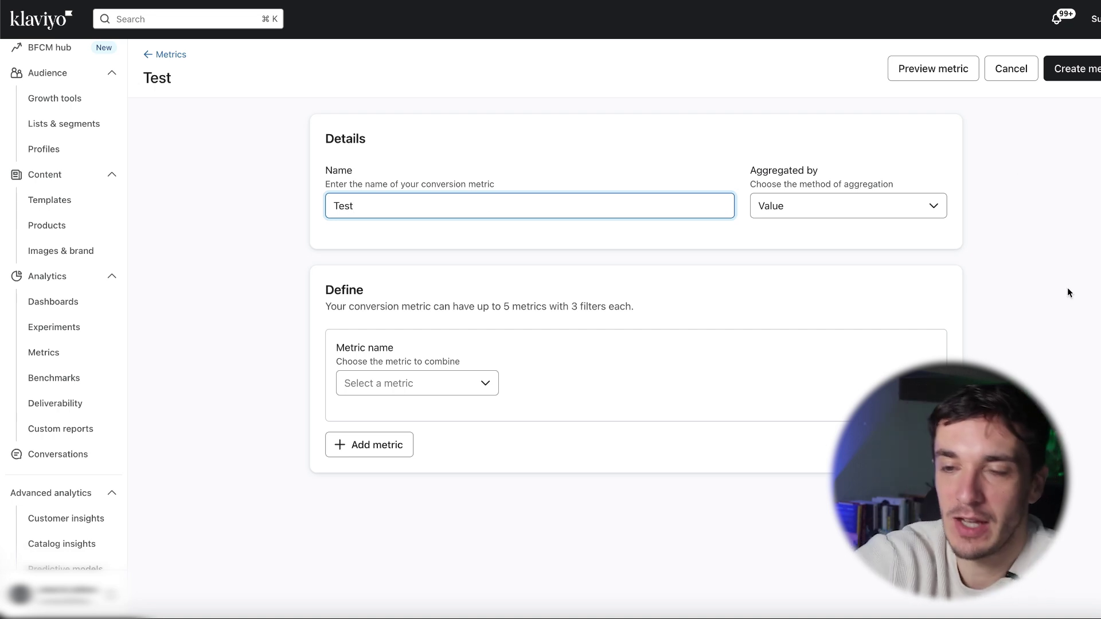
left_click(1015, 250)
left_click(819, 212)
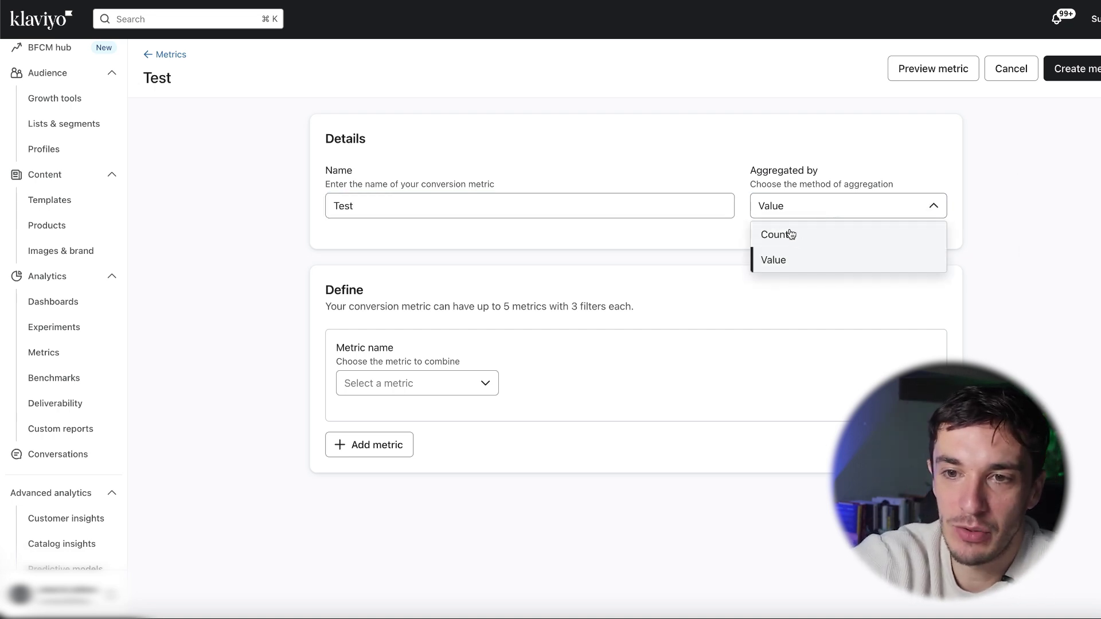
left_click(791, 233)
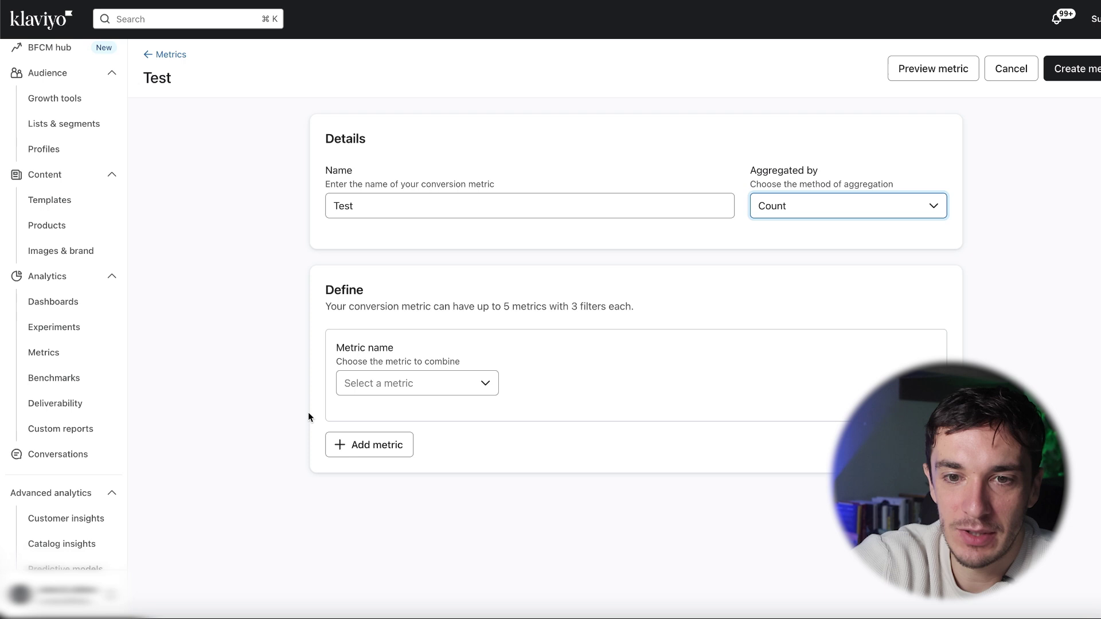
left_click(400, 393)
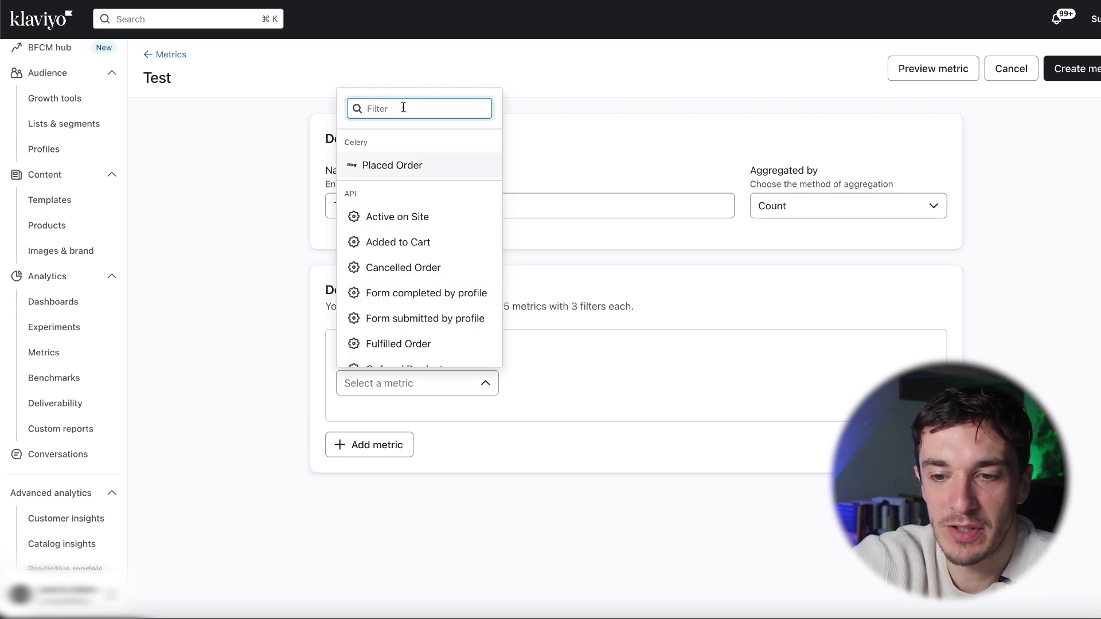
Step: Base the metric on Placed Order, filtered to SalesChannel equals Website
type("pl")
left_click(405, 549)
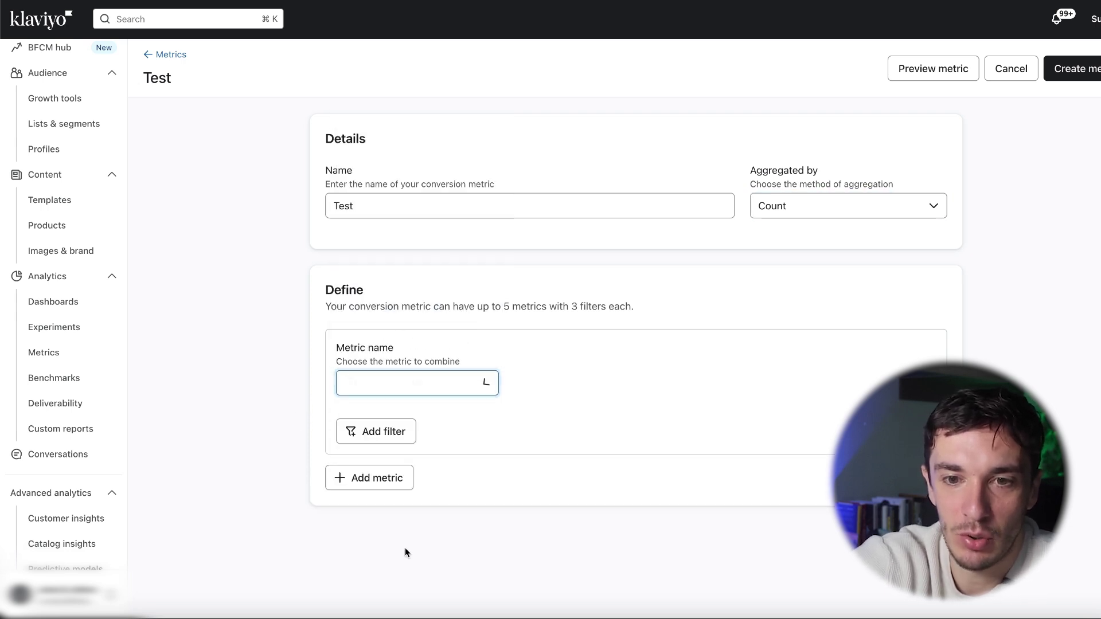
left_click(379, 437)
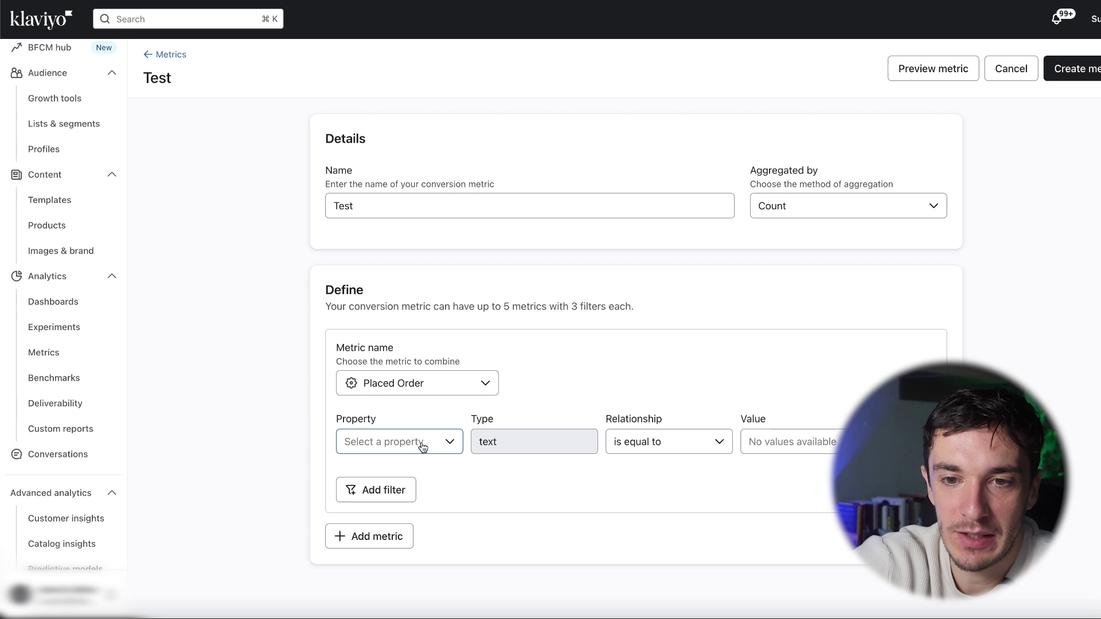
left_click(423, 443)
scroll(441, 322, "down", 10)
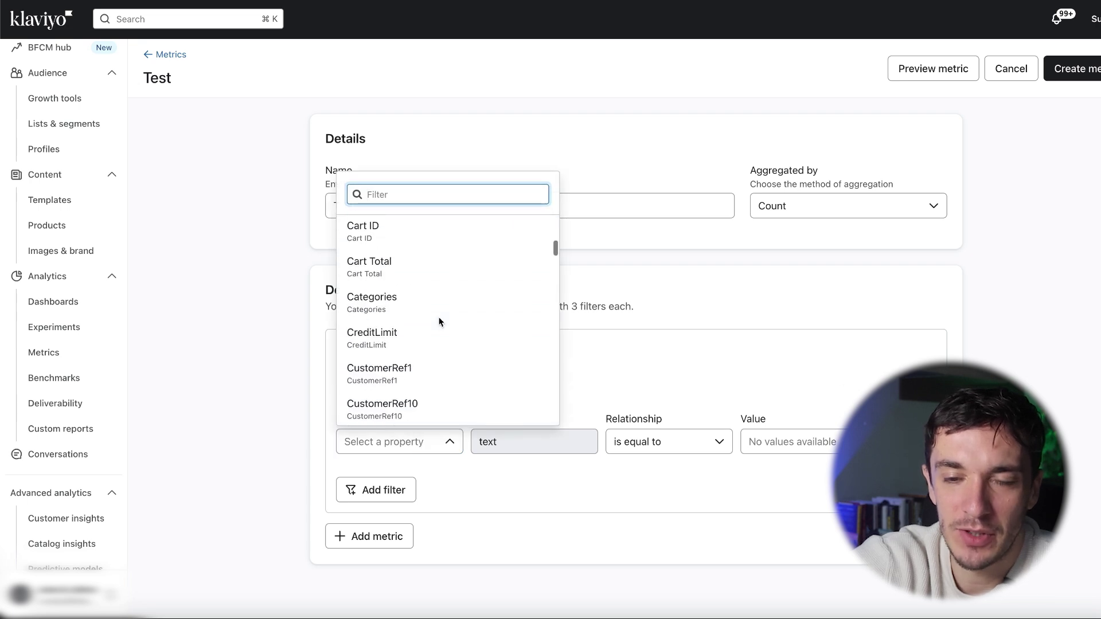
scroll(440, 323, "down", 12)
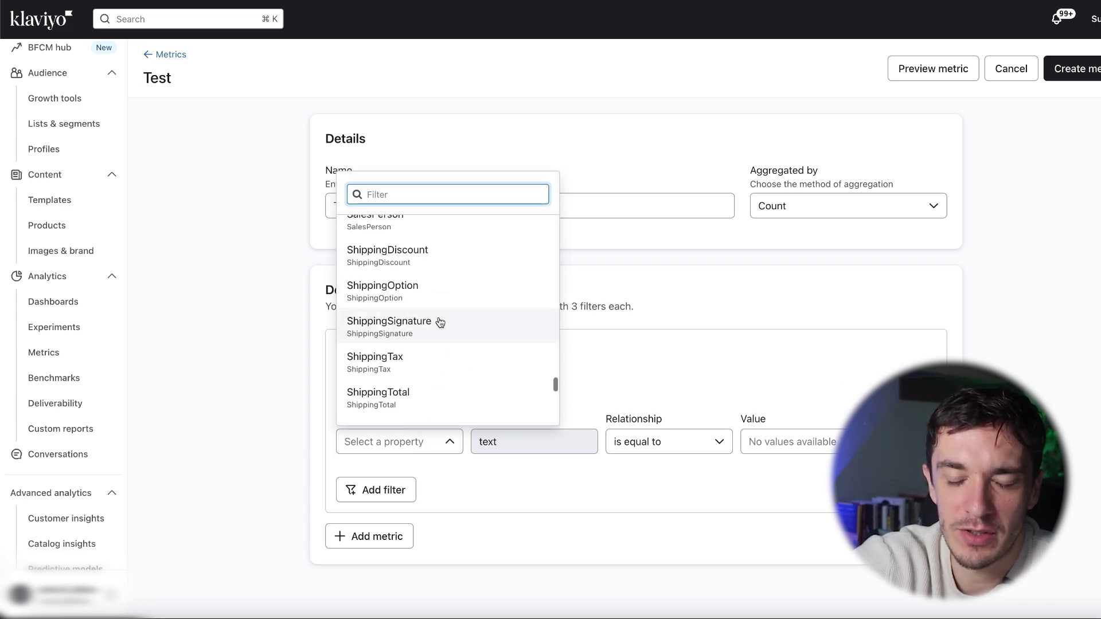
scroll(440, 322, "down", 6)
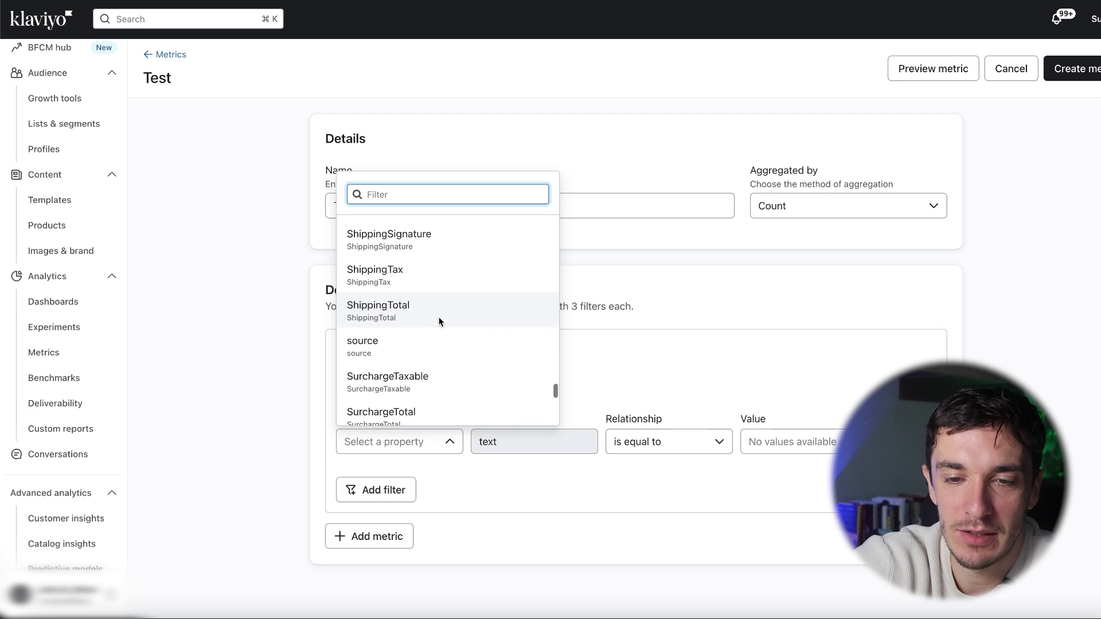
scroll(441, 322, "up", 3)
scroll(439, 318, "up", 3)
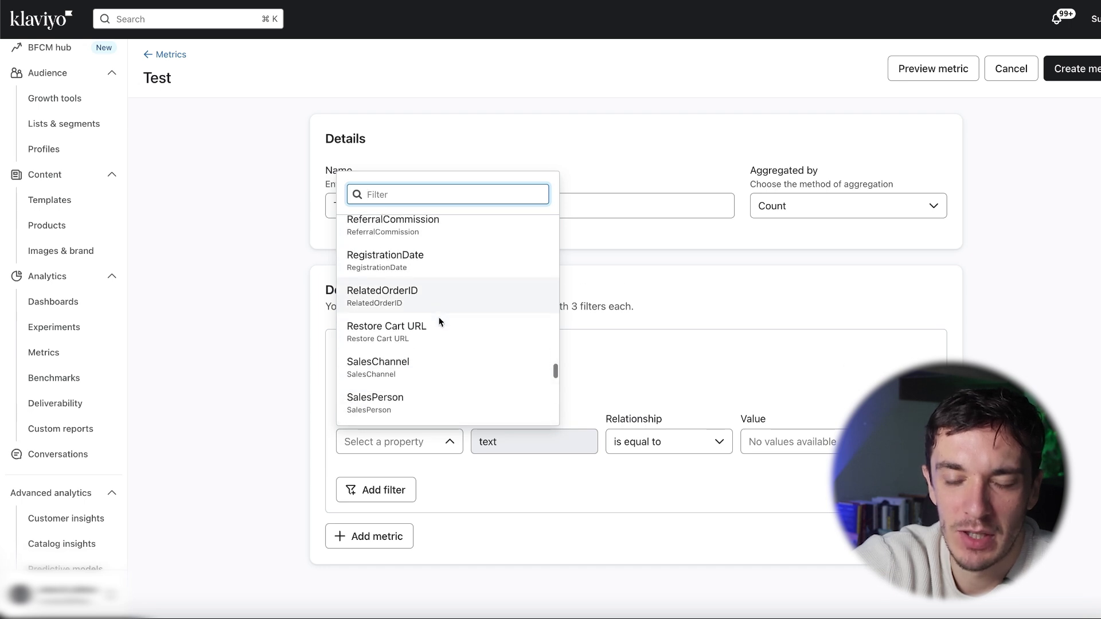
scroll(434, 284, "down", 2)
left_click(416, 286)
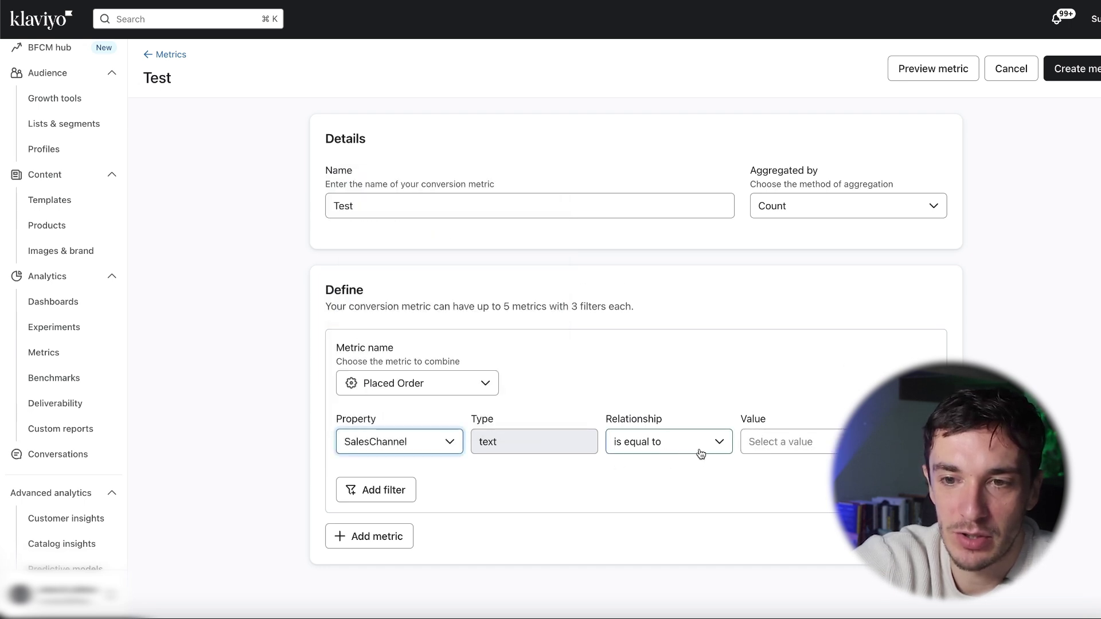
left_click(764, 444)
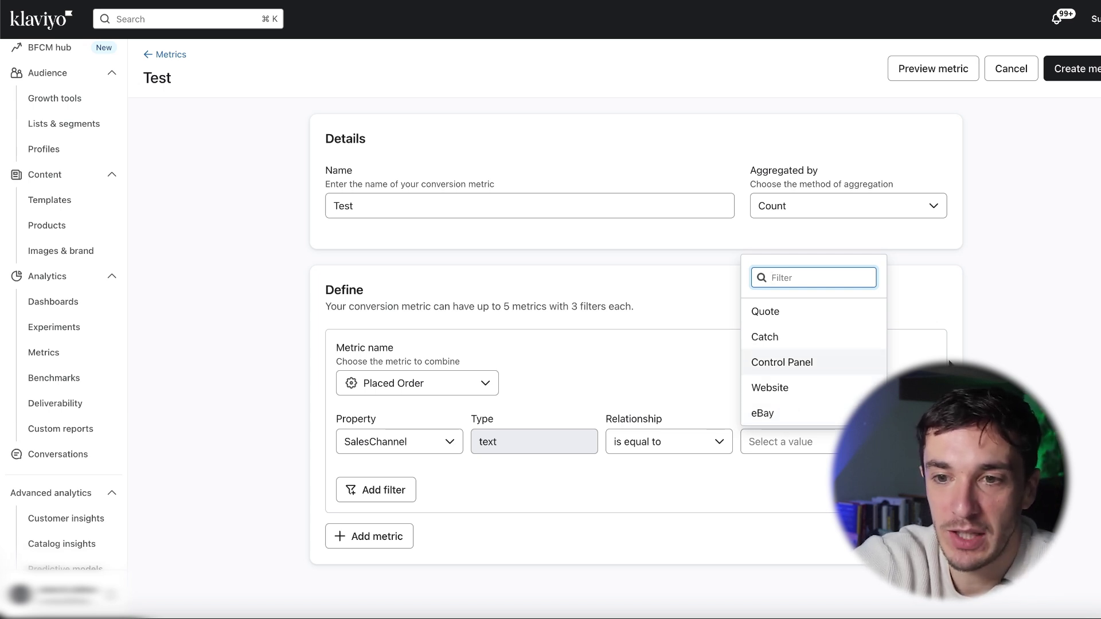
left_click(770, 388)
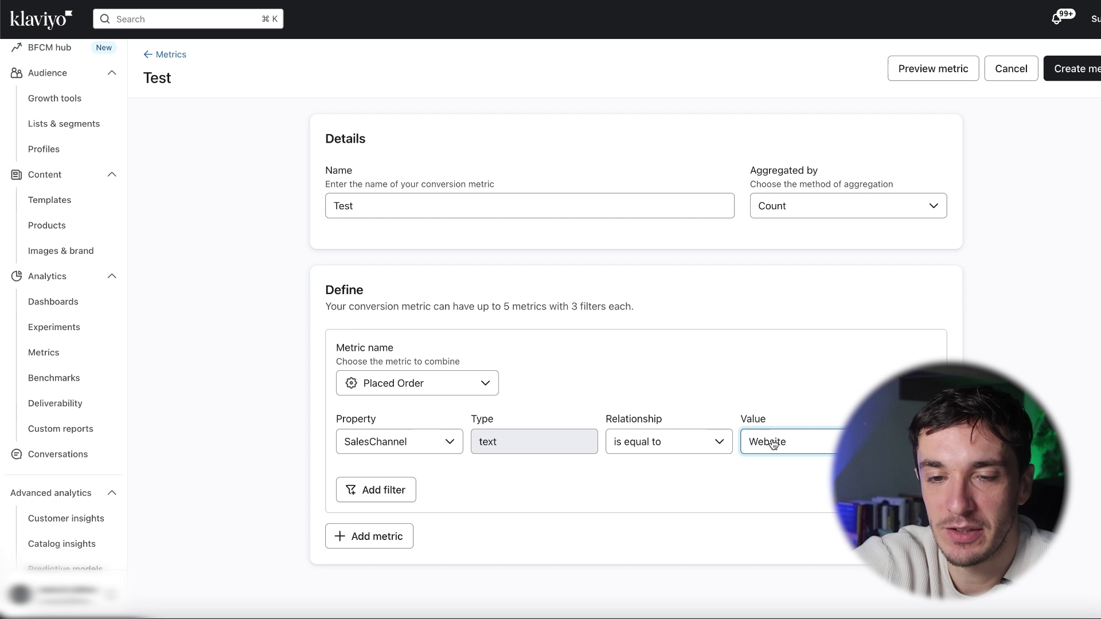
Step: Add Form submitted by profile as the second combined metric
left_click(388, 536)
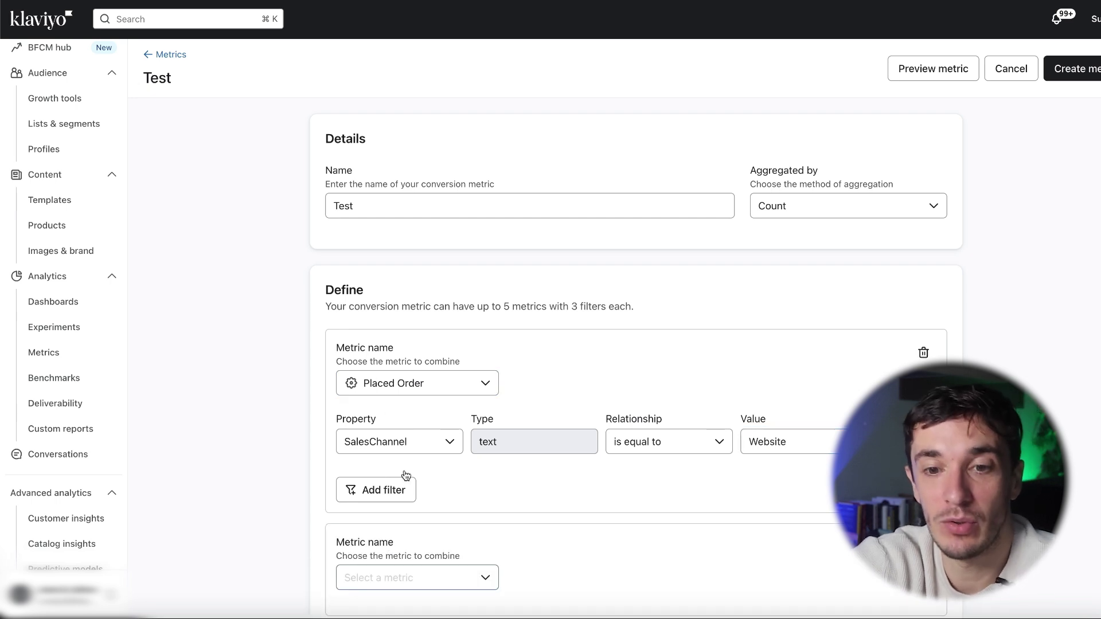
scroll(401, 516, "down", 1)
left_click(423, 514)
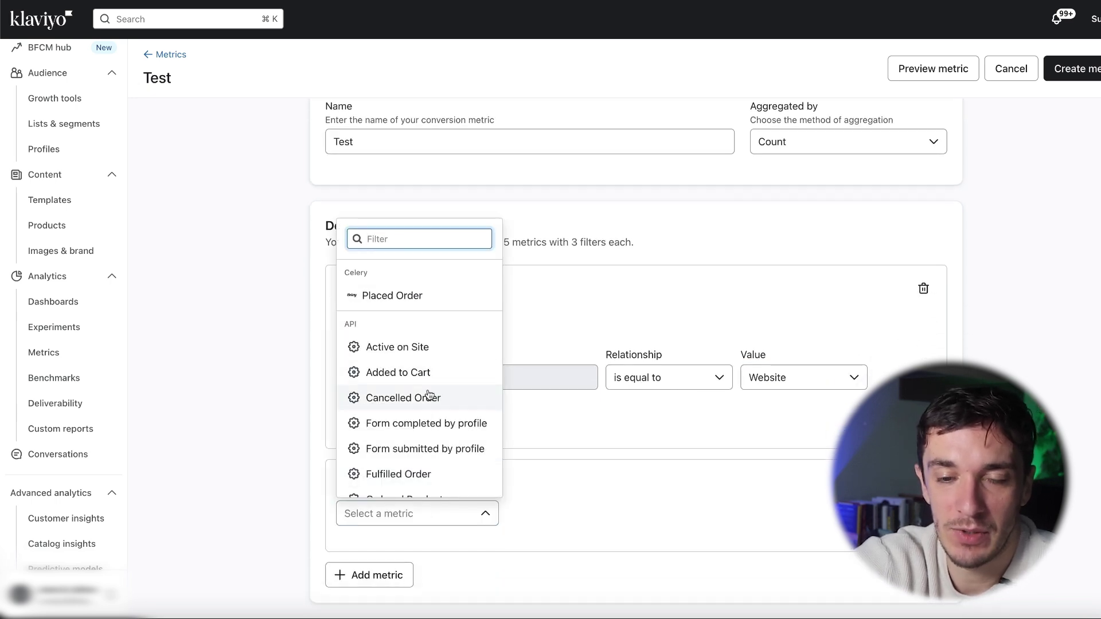
scroll(424, 419, "down", 1)
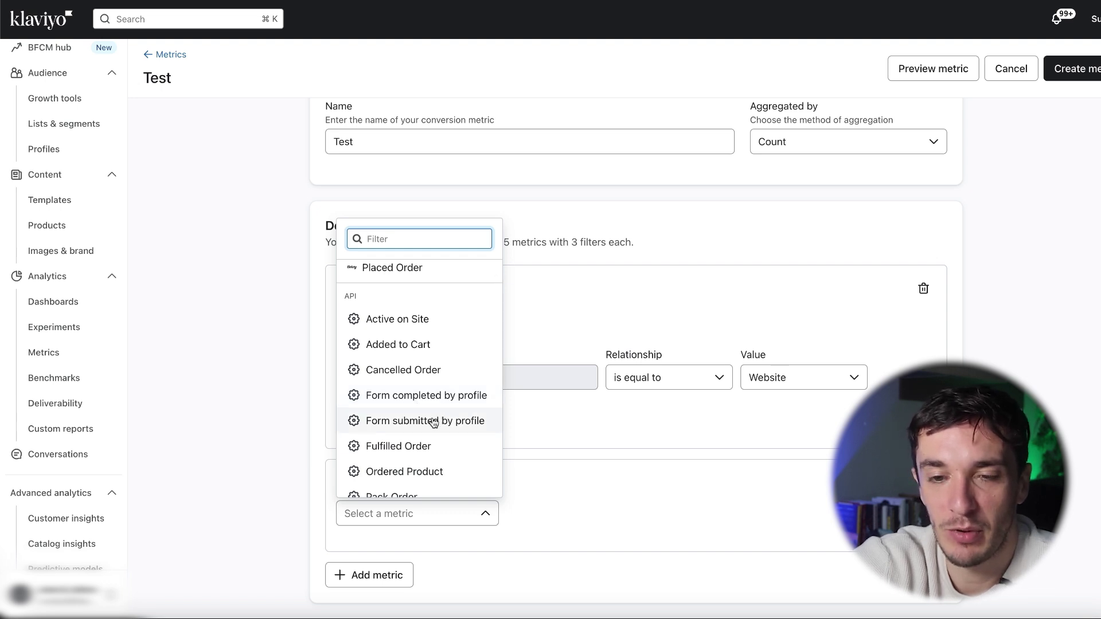
left_click(425, 421)
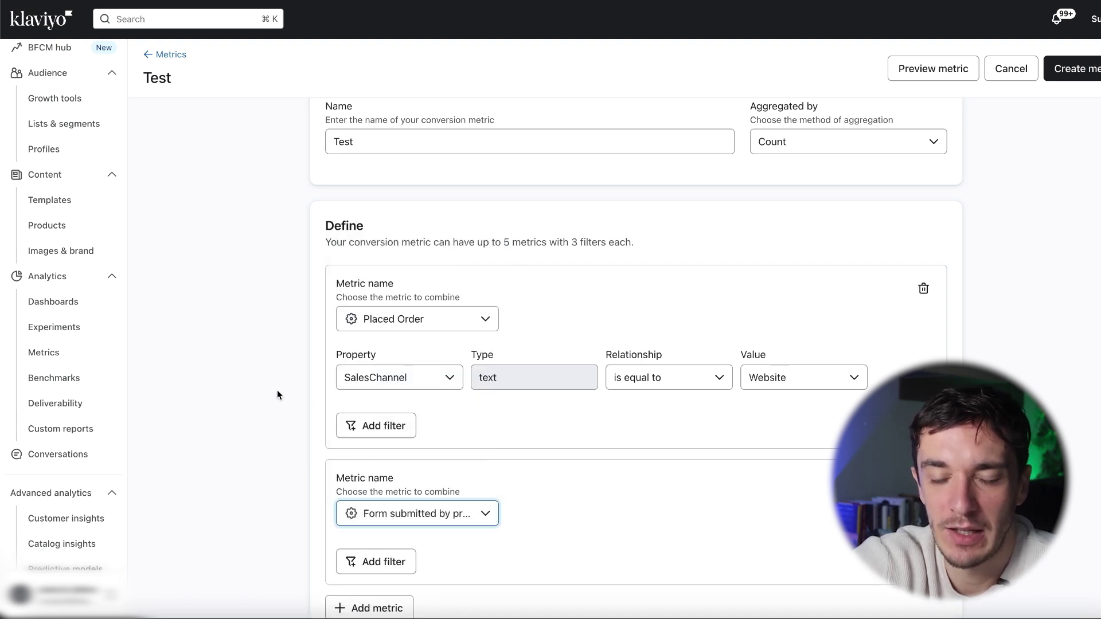
scroll(278, 393, "down", 1)
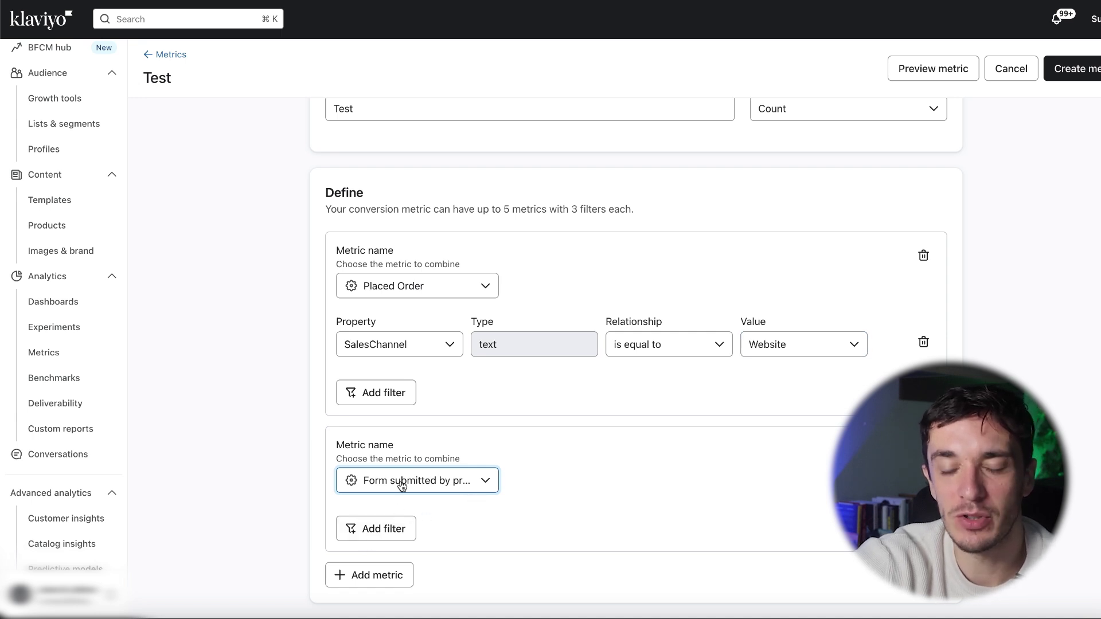
left_click(480, 483)
left_click(227, 395)
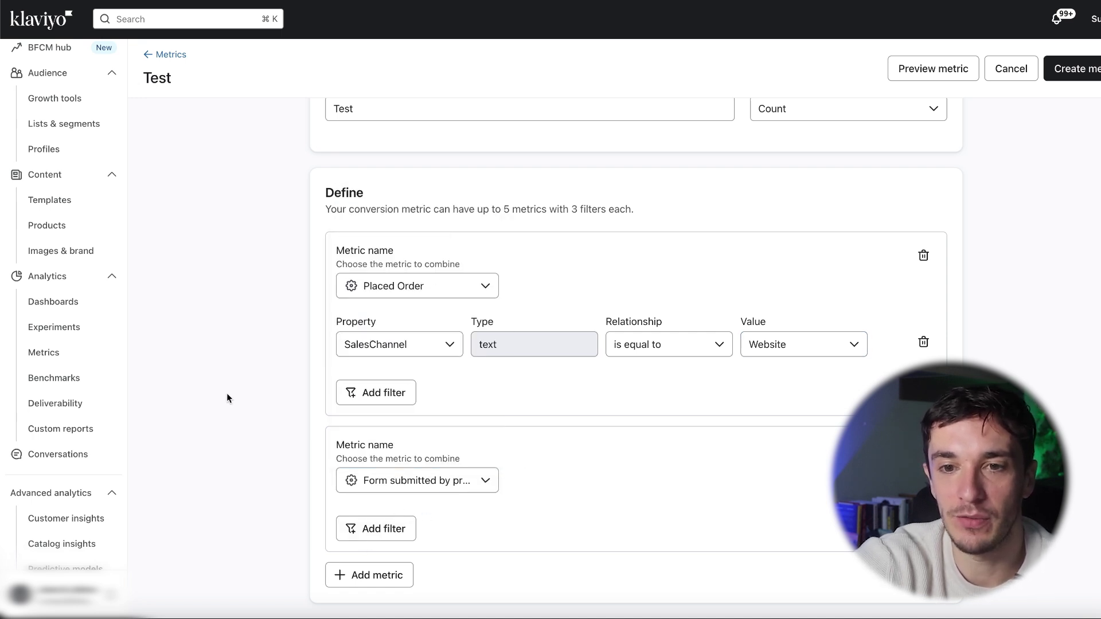
left_click(380, 481)
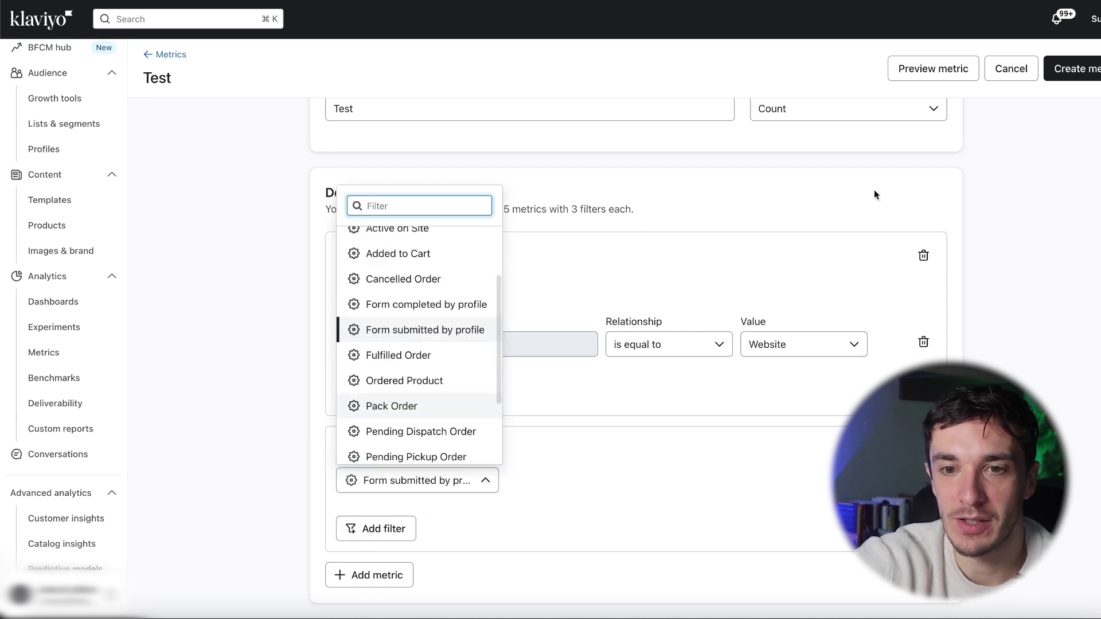
left_click(1041, 182)
scroll(1041, 182, "up", 1)
Step: Create the Test conversion metric and return to the Home dashboard
left_click(1073, 68)
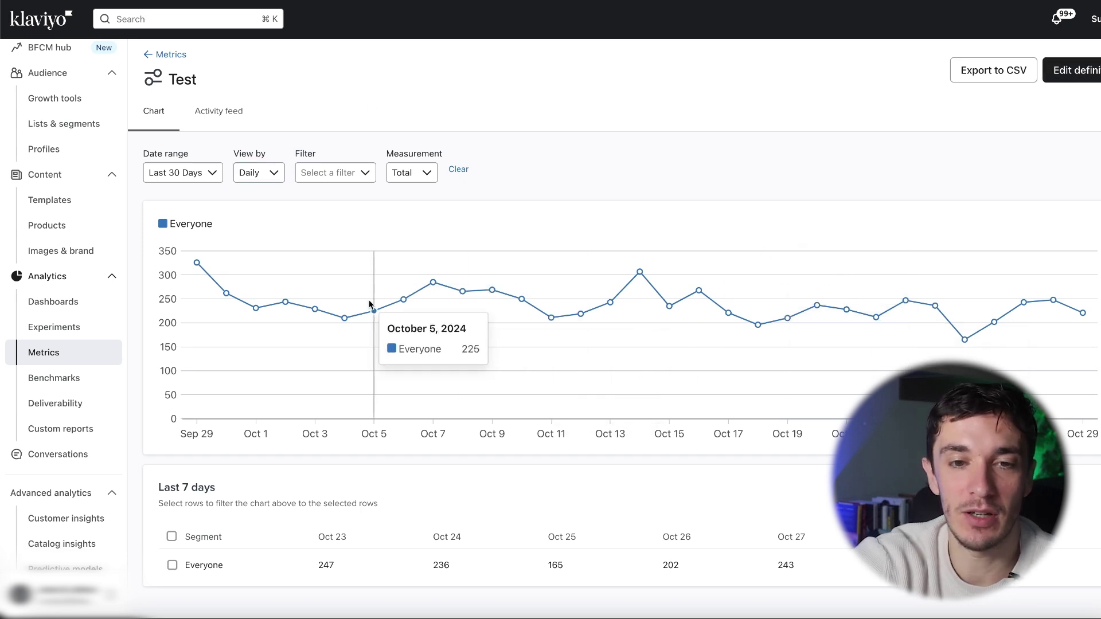
scroll(80, 278, "up", 2)
left_click(48, 62)
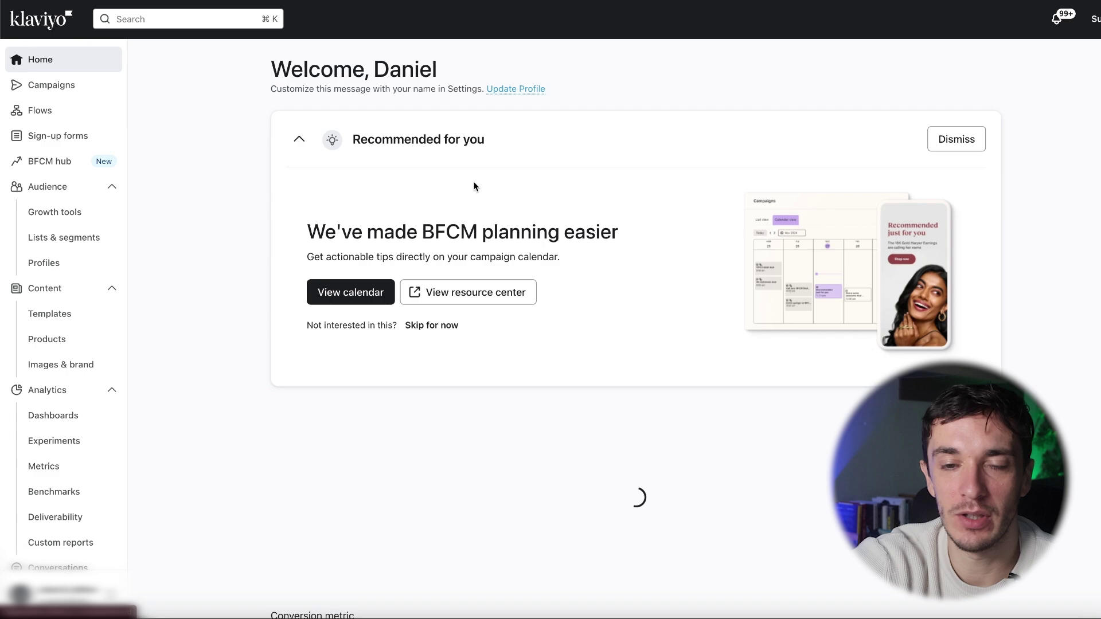
Step: Switch the Home summary's conversion metric to Test, showing 7,395 total and 1,202 attributed conversions
scroll(651, 197, "down", 4)
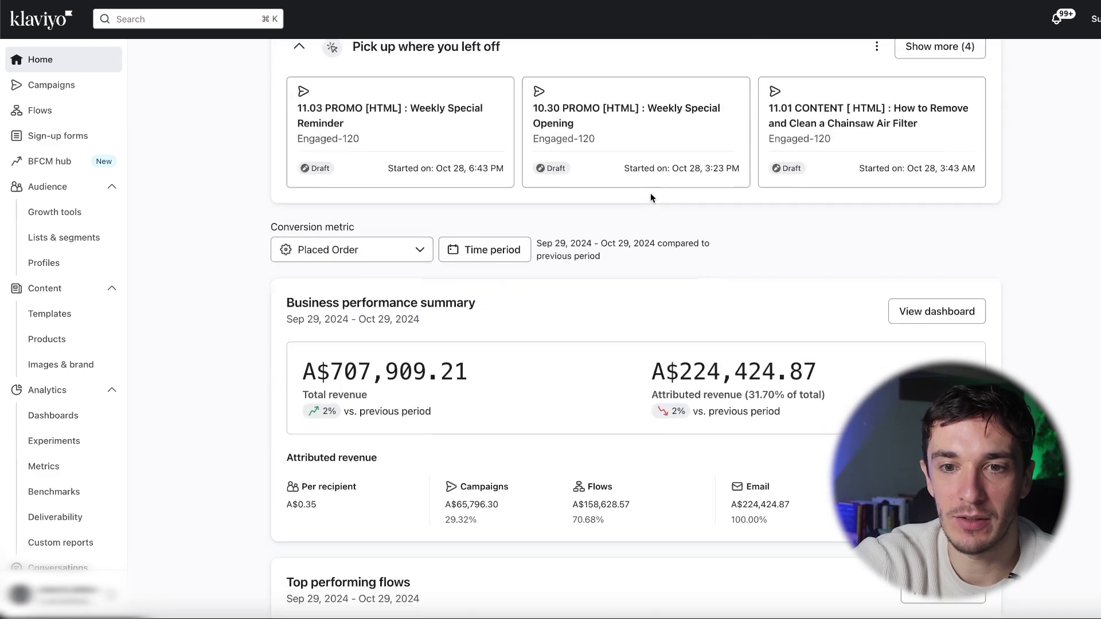
scroll(600, 276, "down", 2)
left_click(343, 165)
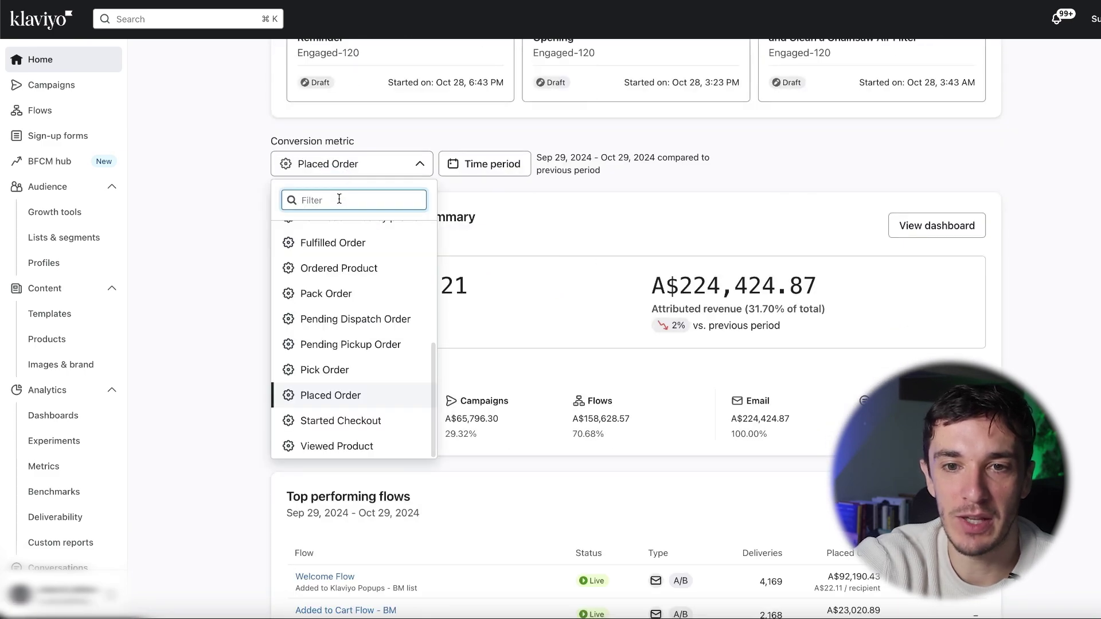
type("test")
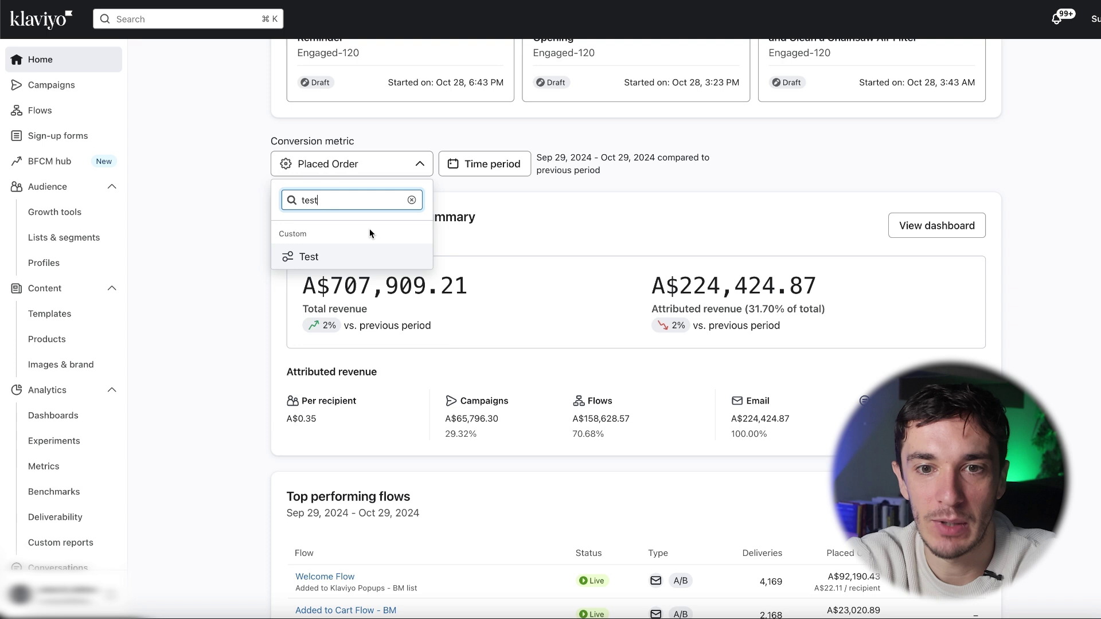
left_click(334, 255)
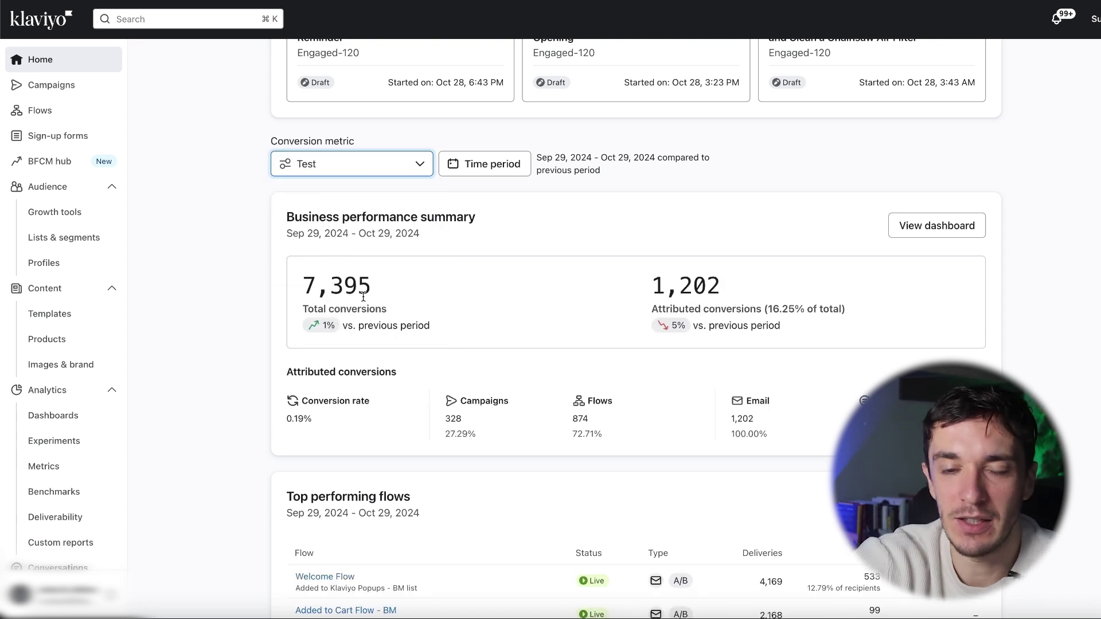
left_click_drag(316, 285, 348, 284)
left_click_drag(722, 285, 632, 289)
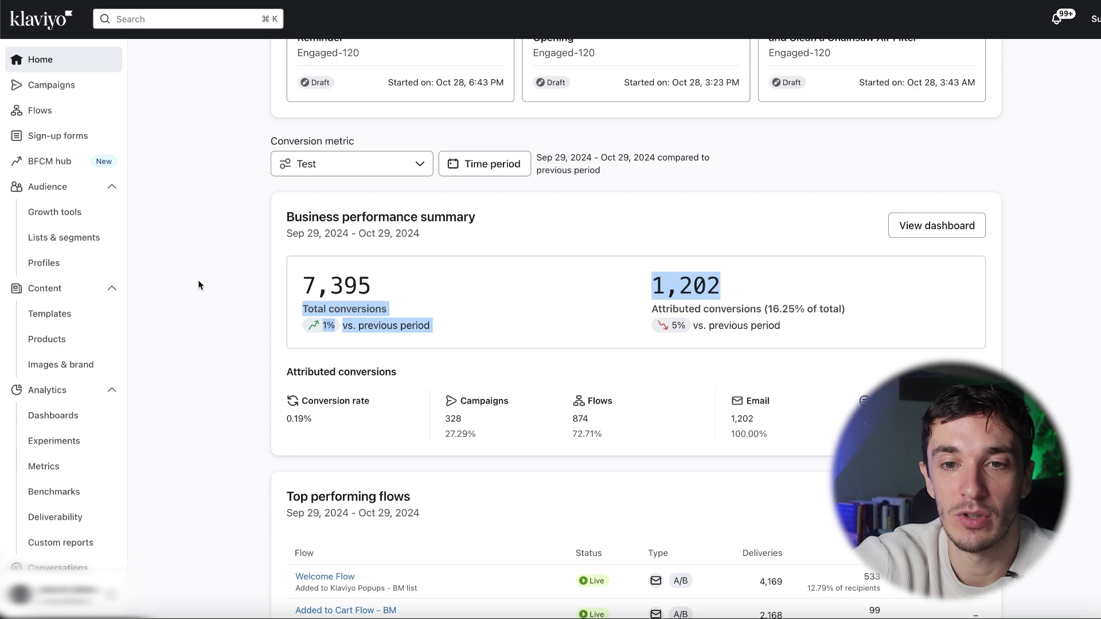
left_click(211, 294)
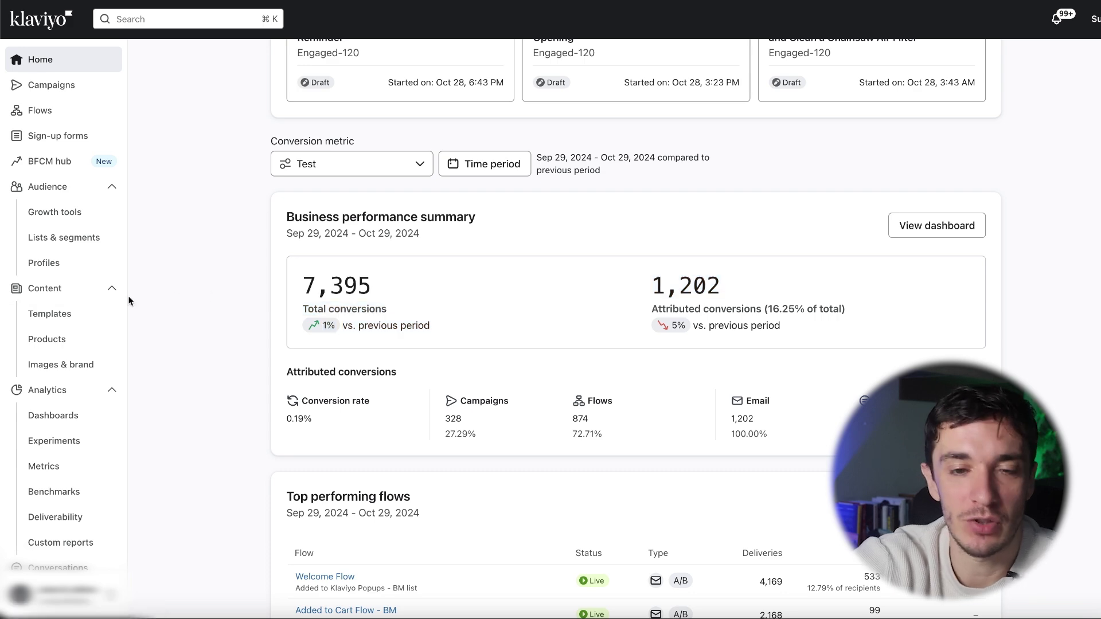
Step: Scroll through the RFM analysis comparing customer groups between Sep 29 and Oct 29, 2024
scroll(86, 361, "down", 3)
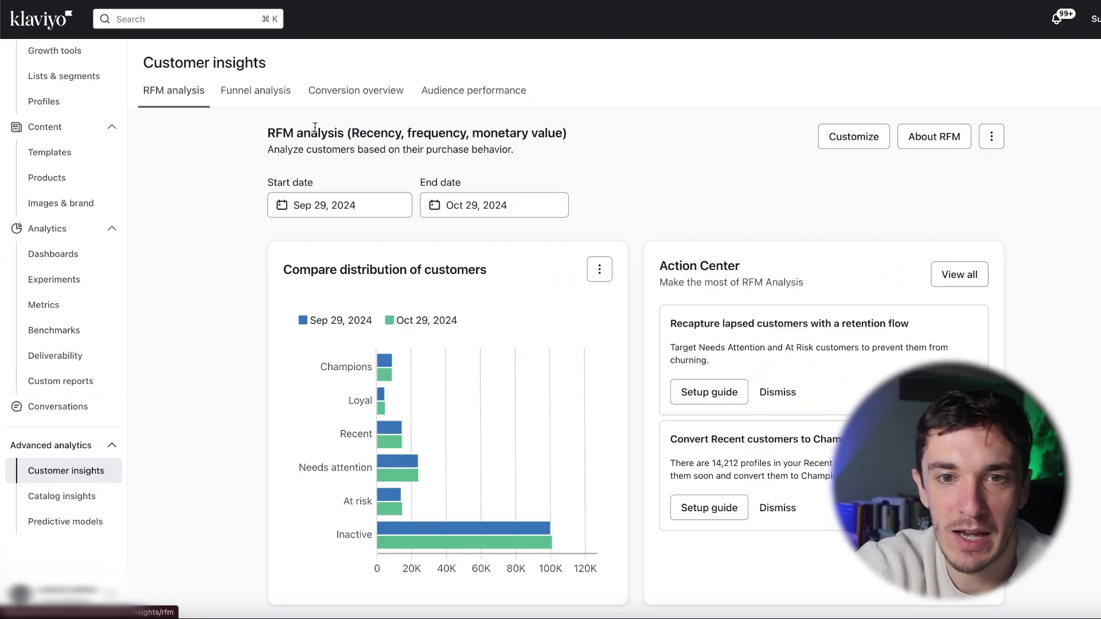
scroll(710, 290, "down", 3)
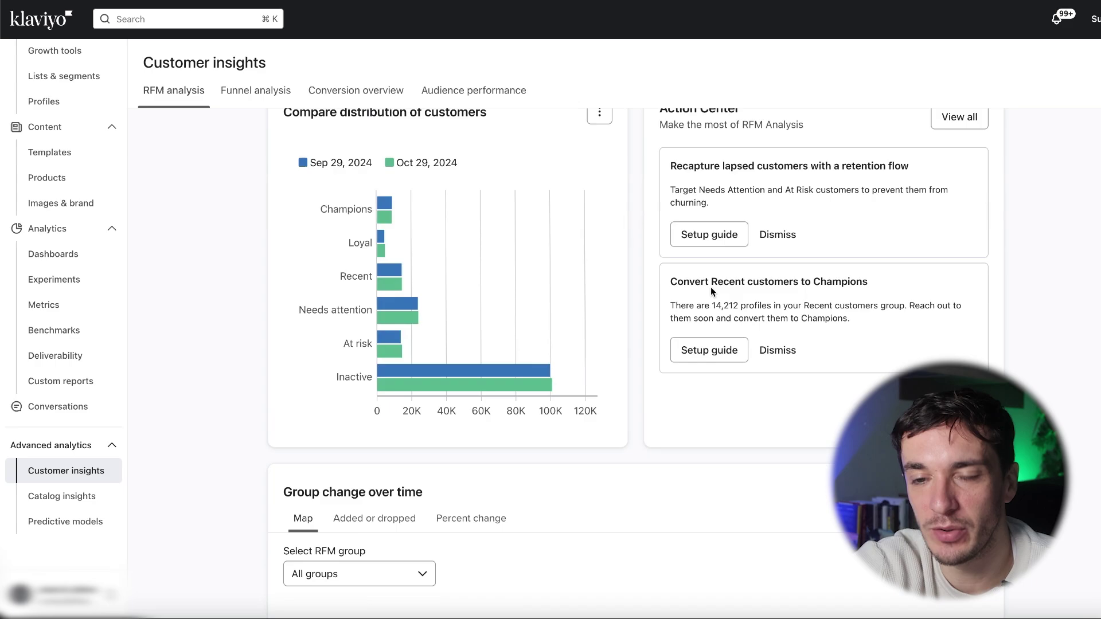
scroll(711, 287, "up", 4)
scroll(710, 287, "down", 3)
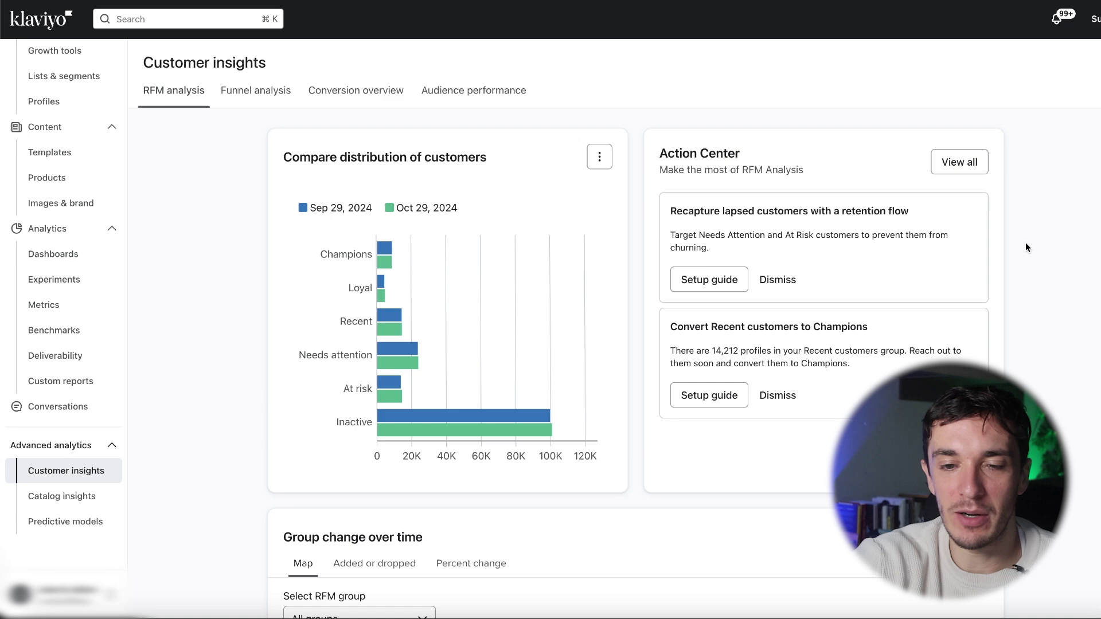
scroll(1025, 242, "down", 8)
scroll(1025, 242, "up", 8)
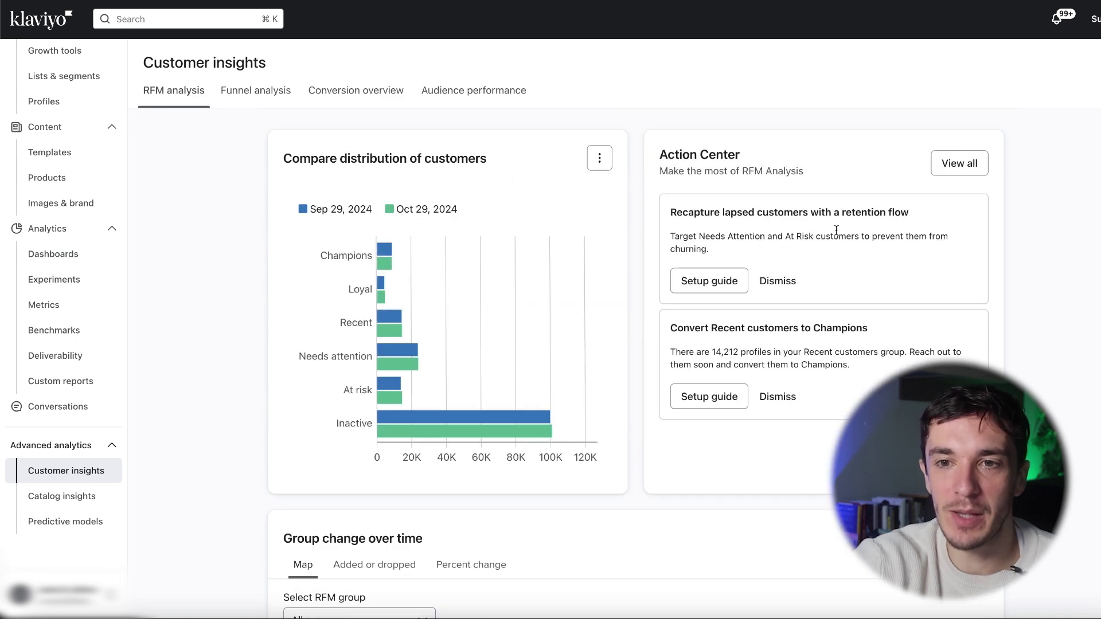
scroll(657, 286, "up", 3)
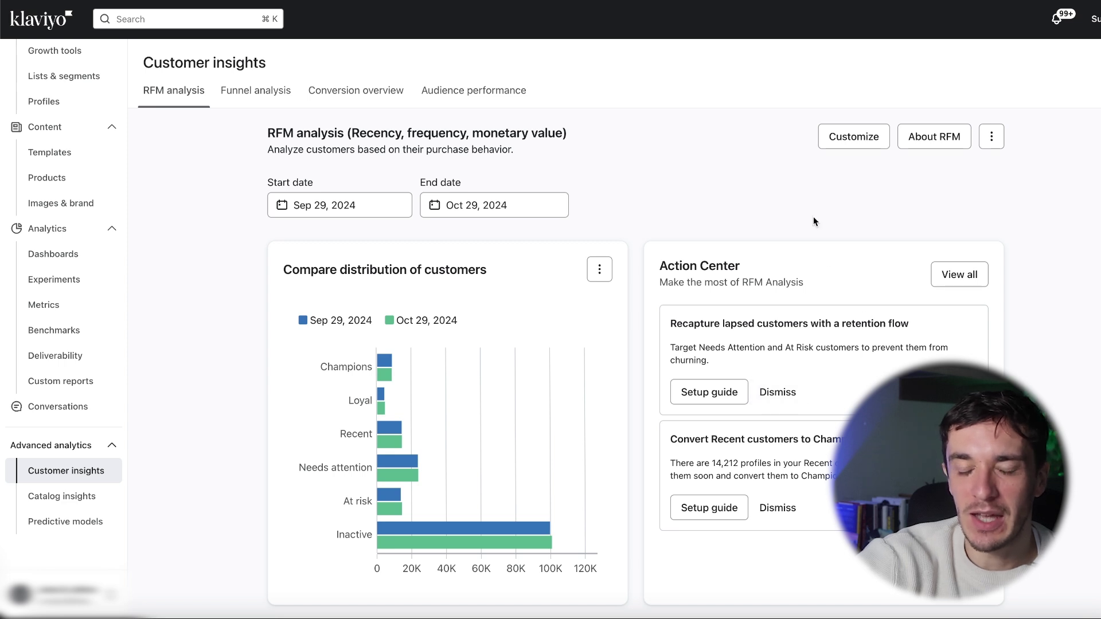
scroll(470, 361, "down", 1)
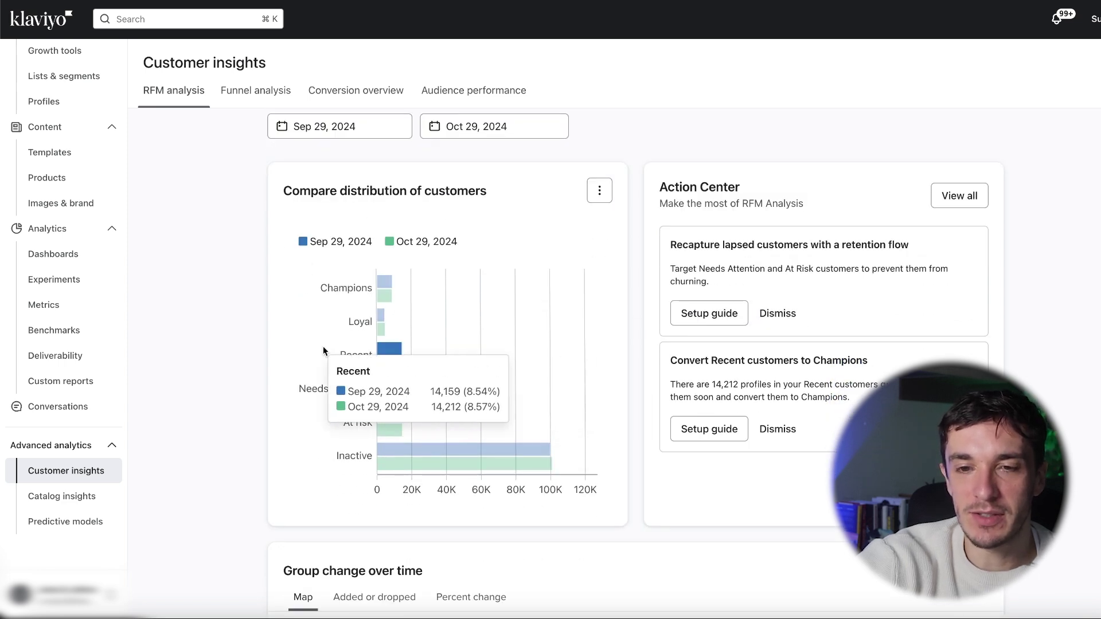
scroll(940, 172, "up", 1)
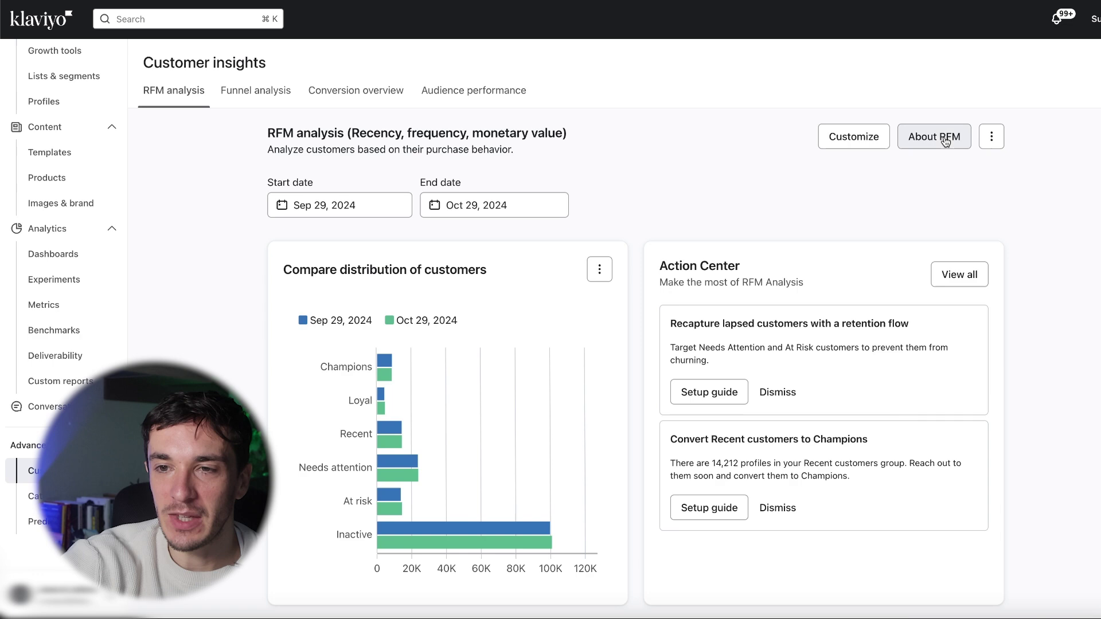
Step: Open the About RFM panel and highlight the customer group descriptions
left_click(945, 141)
scroll(1026, 291, "down", 10)
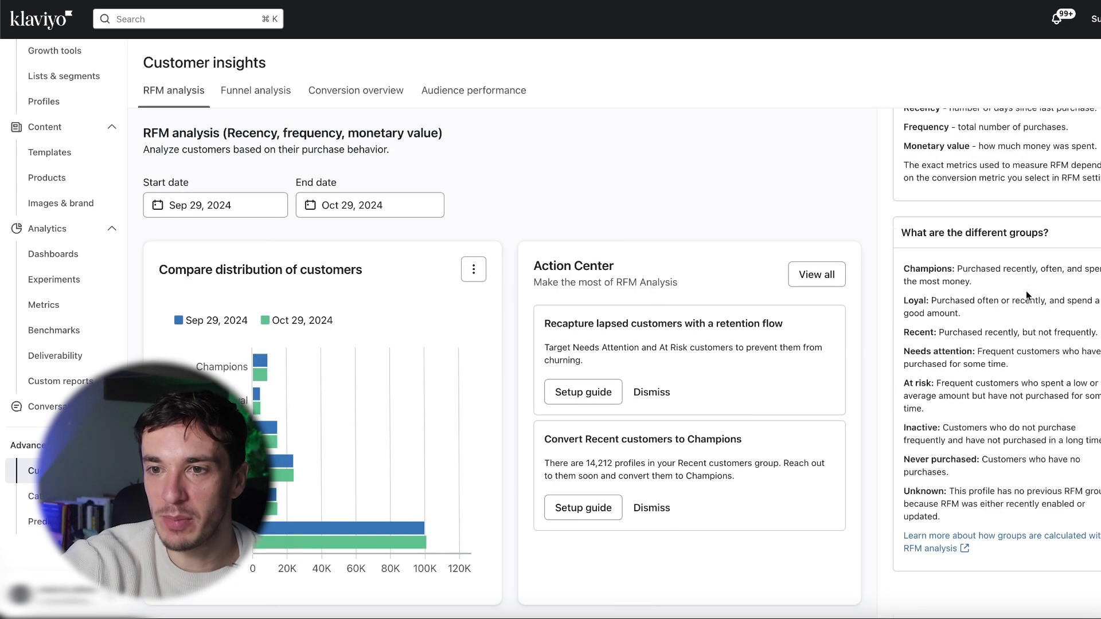
left_click_drag(972, 330, 949, 472)
scroll(995, 385, "up", 6)
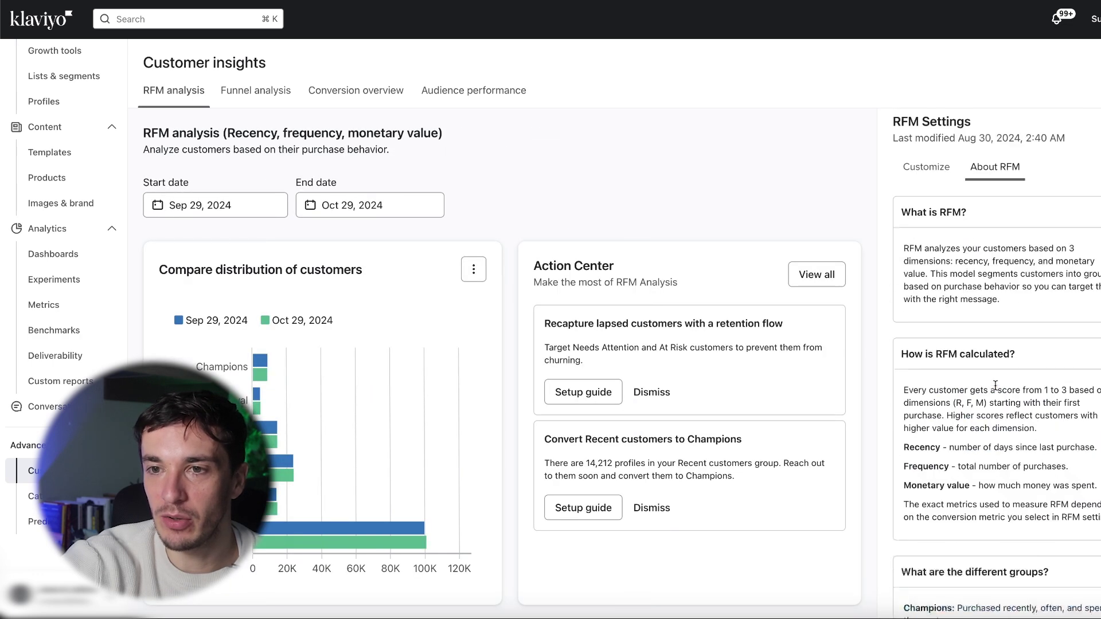
Step: View the Customize tab's Recency, Frequency and Monetary score definitions
left_click(926, 177)
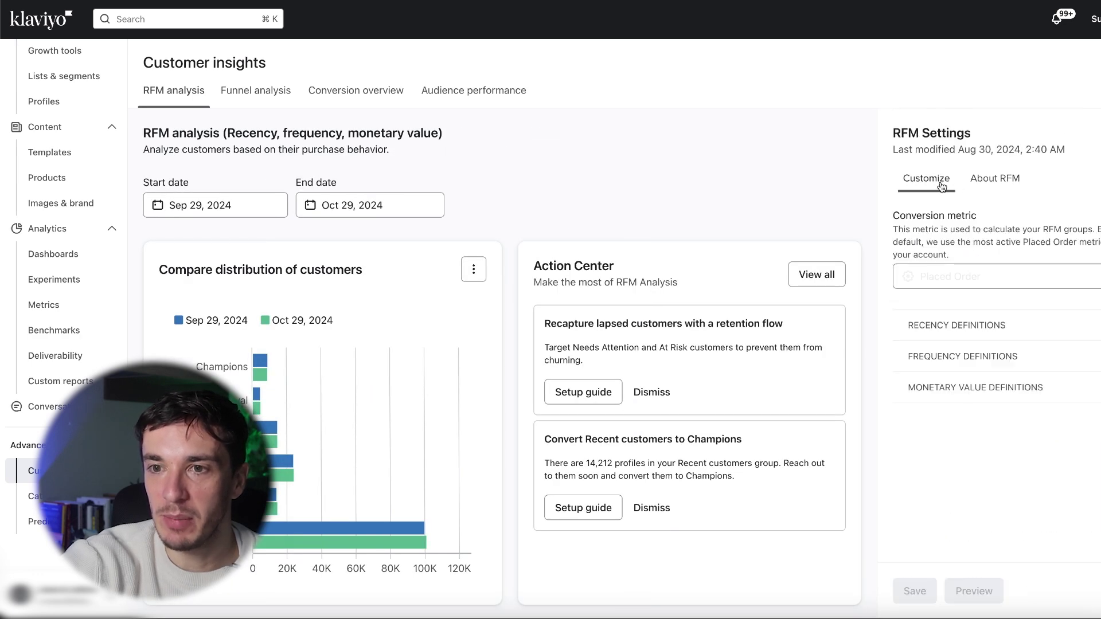
left_click(992, 326)
scroll(975, 402, "down", 3)
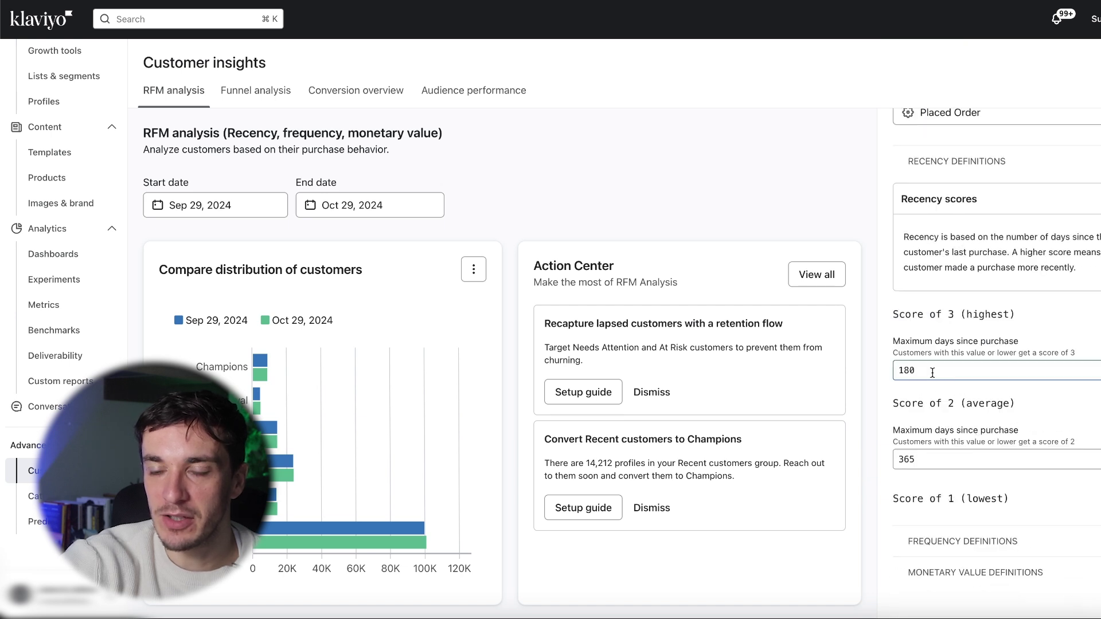
scroll(974, 425, "up", 2)
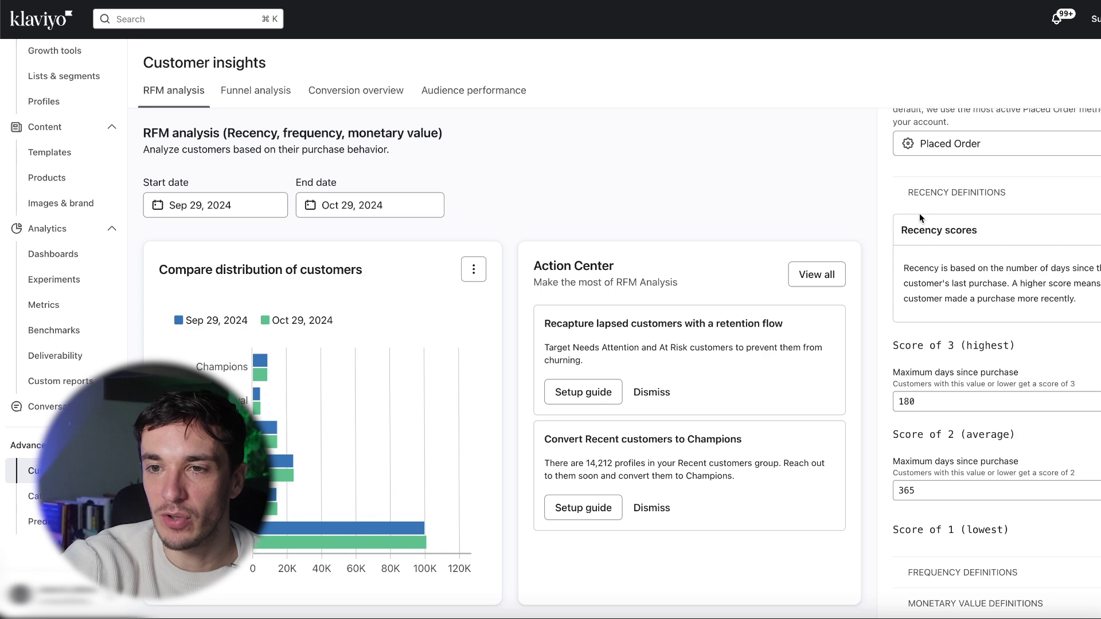
scroll(963, 344, "down", 2)
left_click(964, 448)
scroll(964, 341, "down", 5)
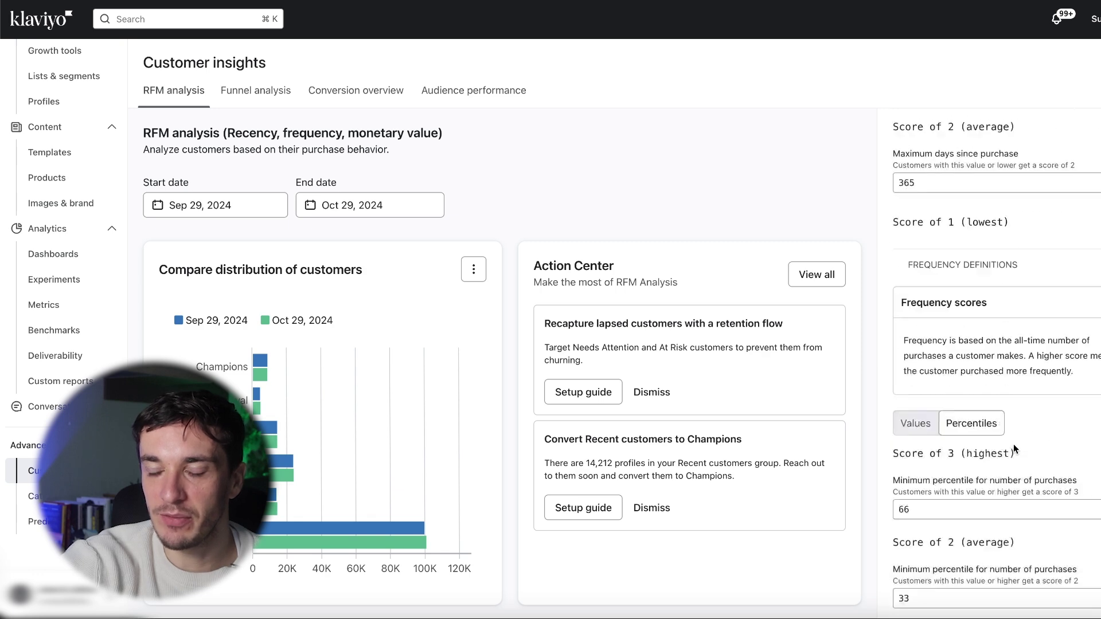
left_click(975, 519)
scroll(983, 487, "down", 5)
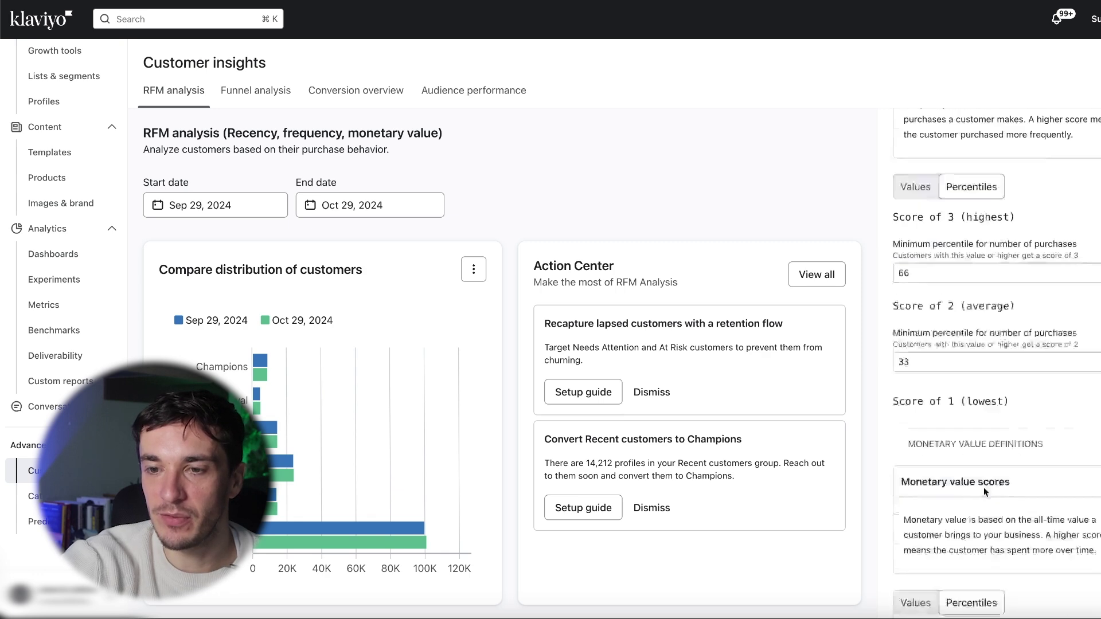
scroll(996, 364, "up", 10)
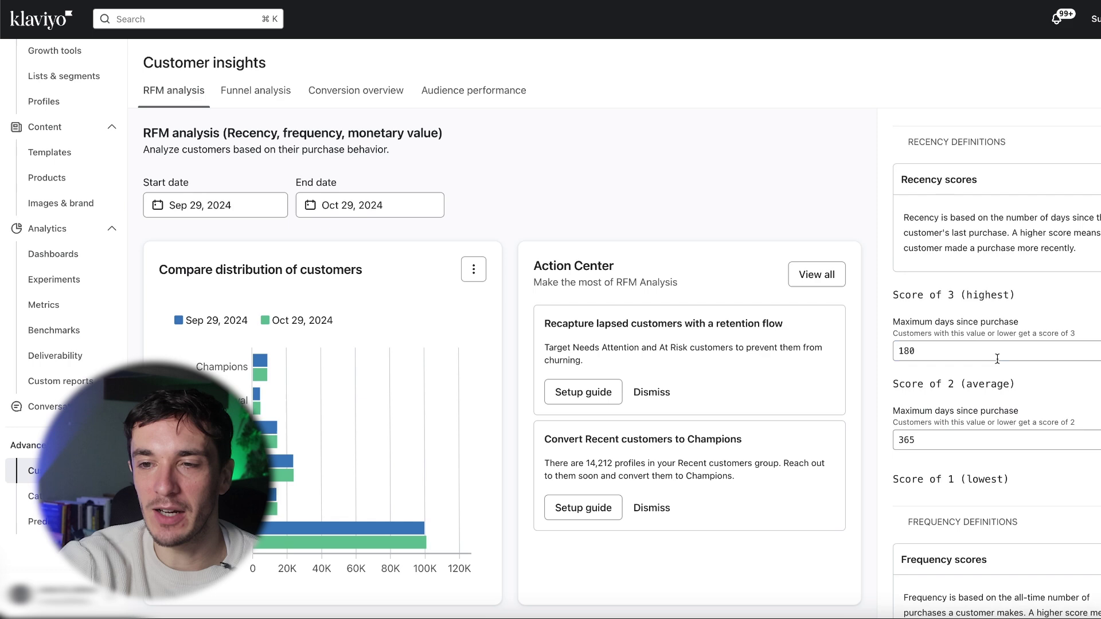
Step: Return to About RFM and mark the Champions-to-Unknown group definitions
left_click(993, 182)
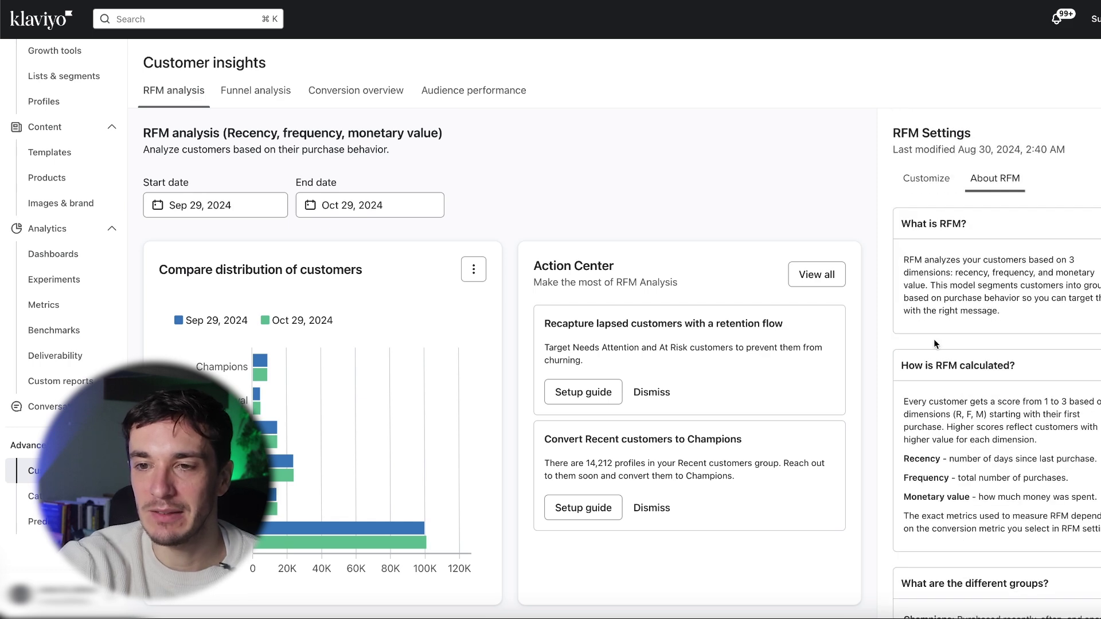
scroll(946, 309, "down", 8)
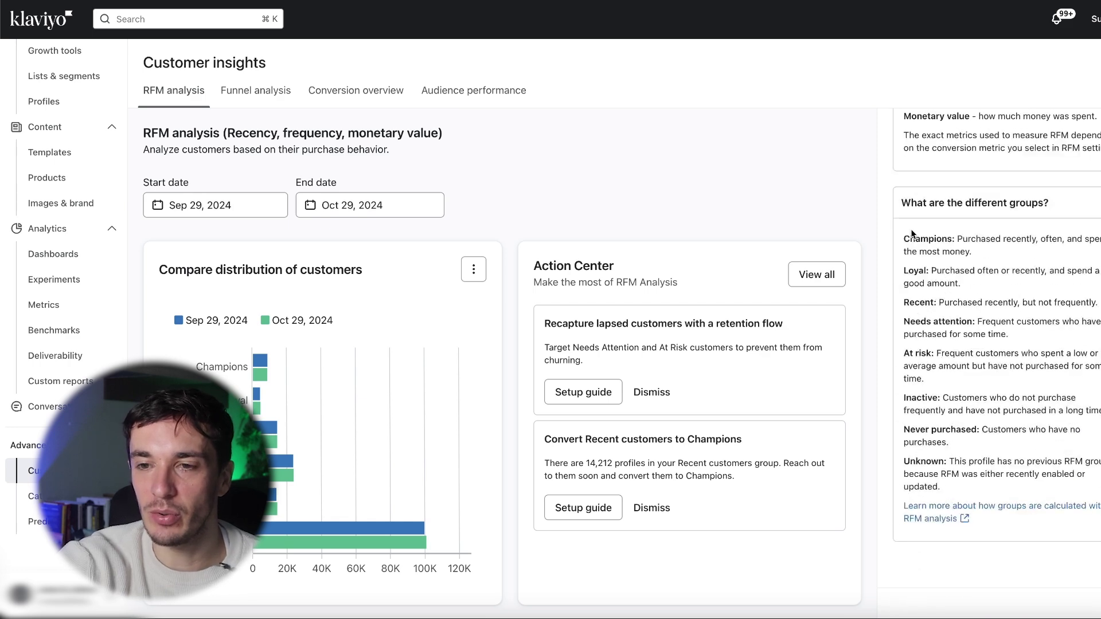
left_click_drag(912, 233, 975, 474)
Step: Read the distribution bars, e.g. Inactive rising from 99,680 (60.11%) to 100,755 (60.76%)
left_click(972, 376)
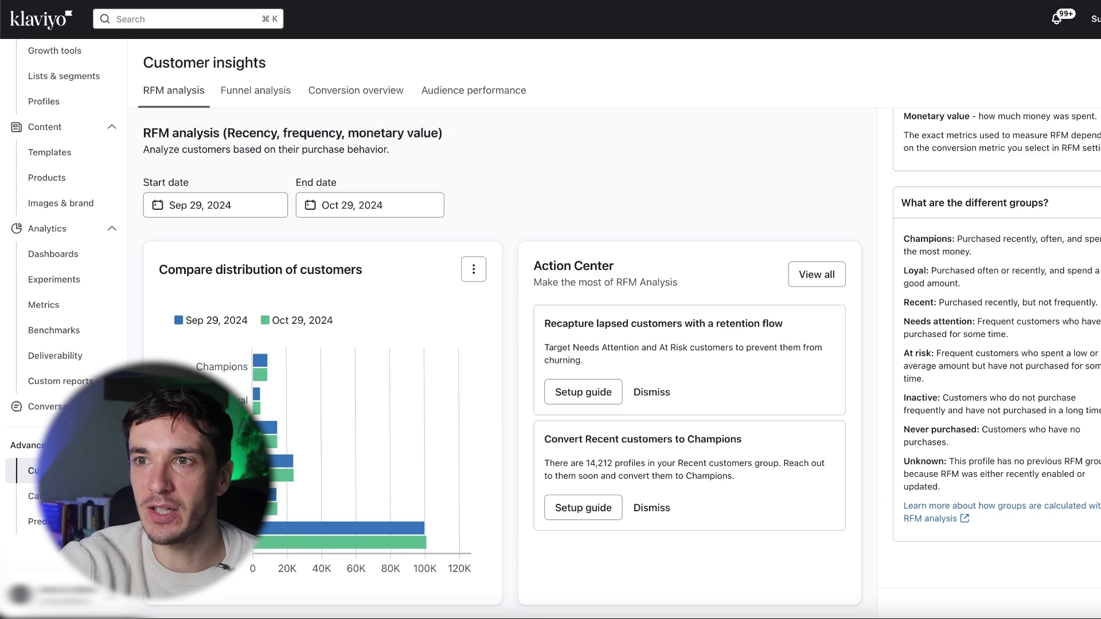
mouse_move(266, 383)
scroll(264, 384, "down", 1)
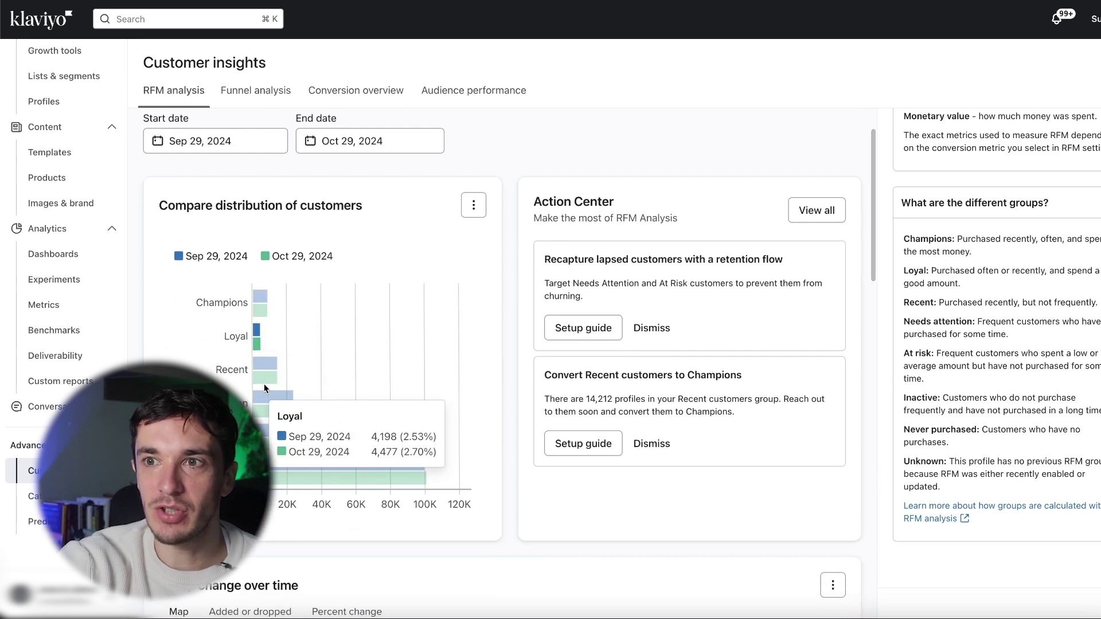
mouse_move(261, 313)
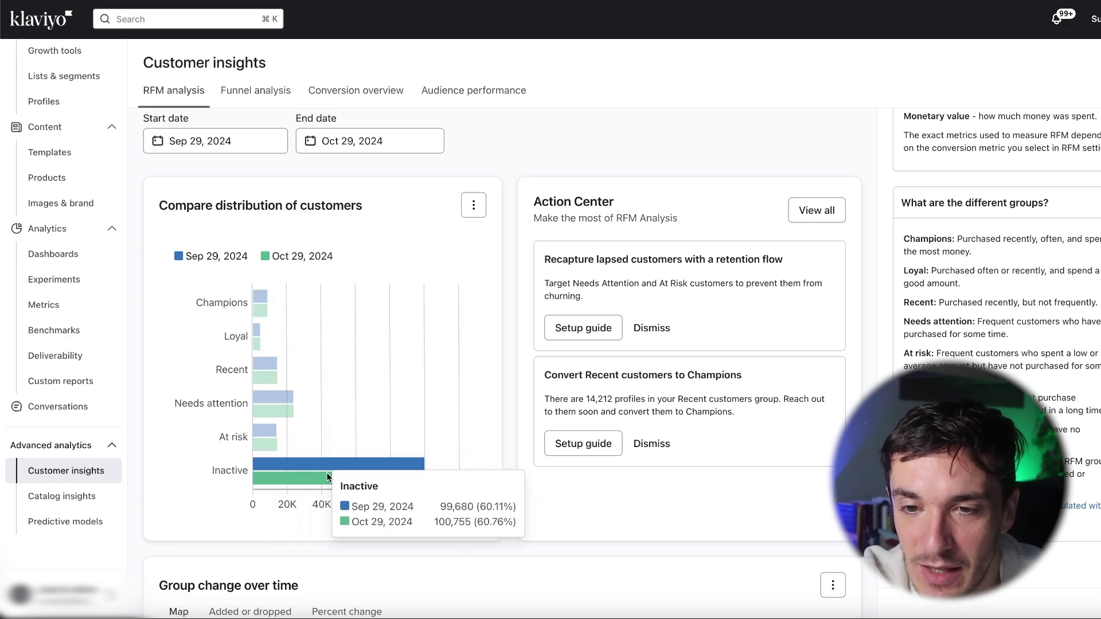
scroll(638, 273, "down", 9)
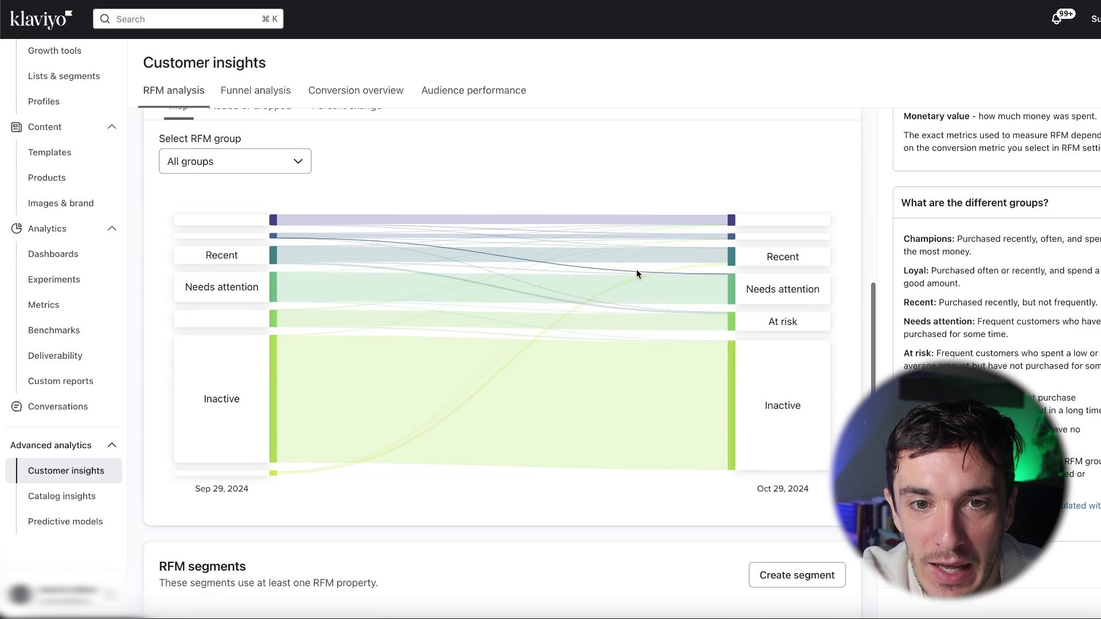
scroll(635, 270, "up", 1)
scroll(261, 216, "down", 1)
scroll(259, 211, "up", 2)
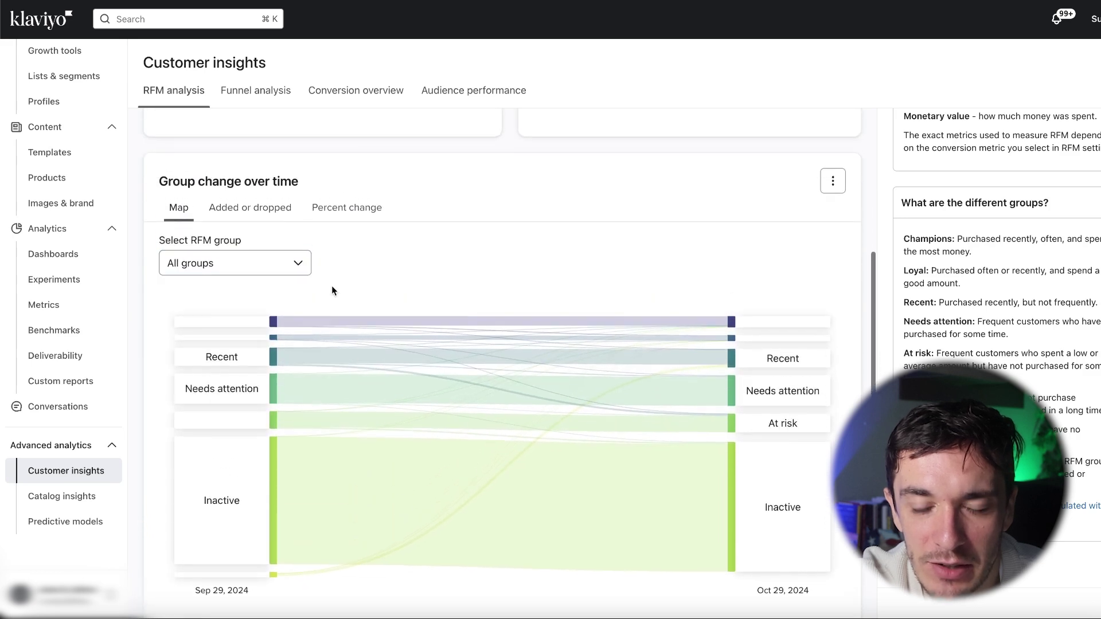
mouse_move(351, 327)
scroll(523, 377, "down", 1)
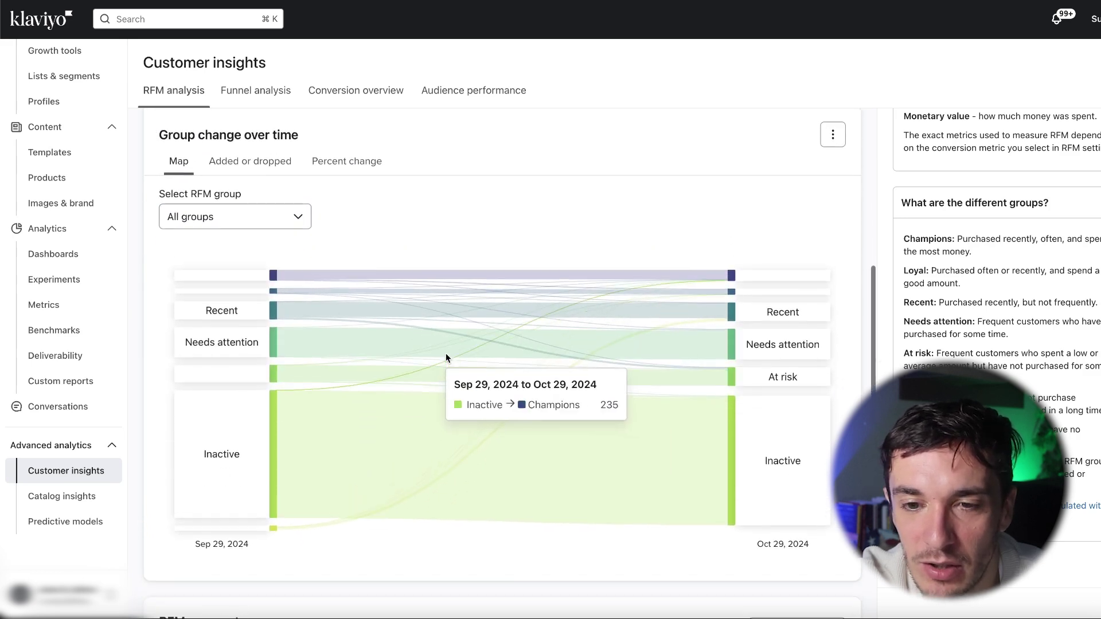
scroll(445, 353, "up", 1)
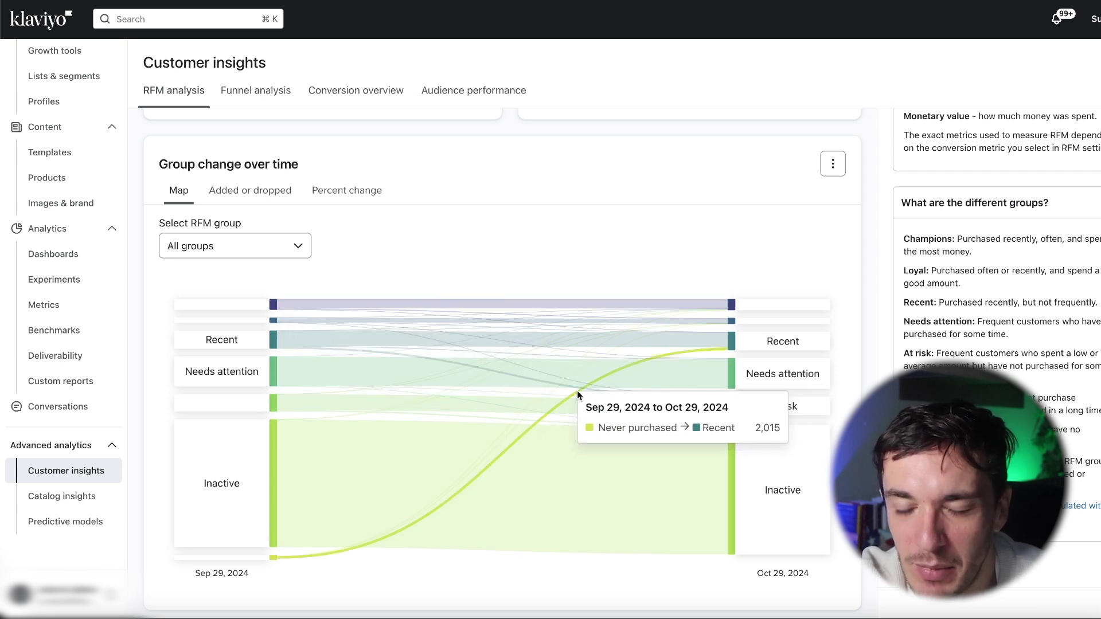
left_click(259, 198)
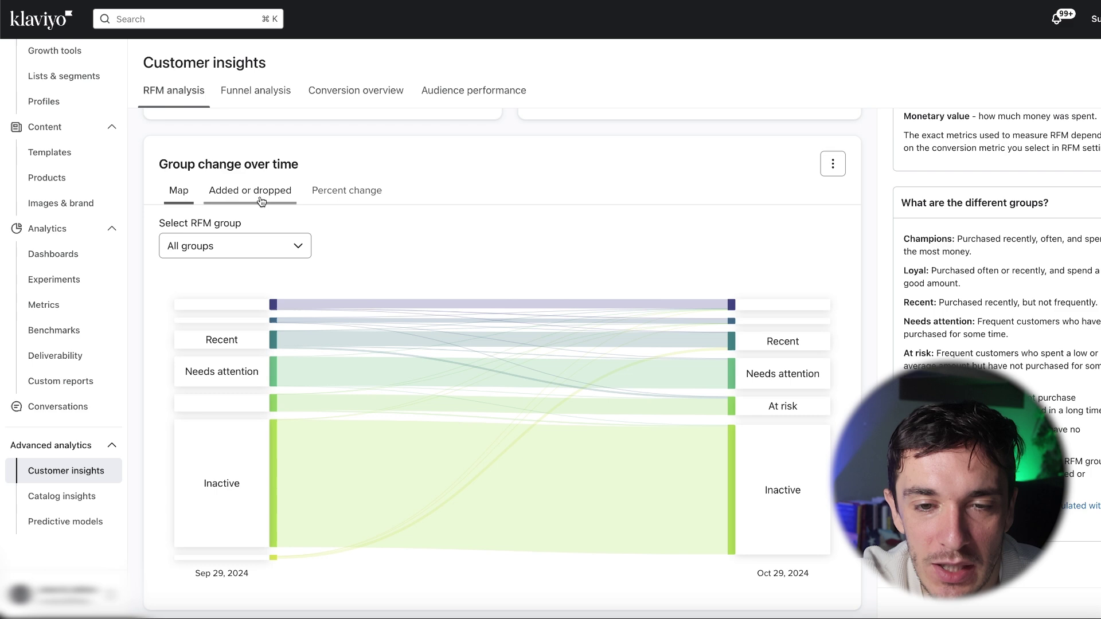
left_click(352, 190)
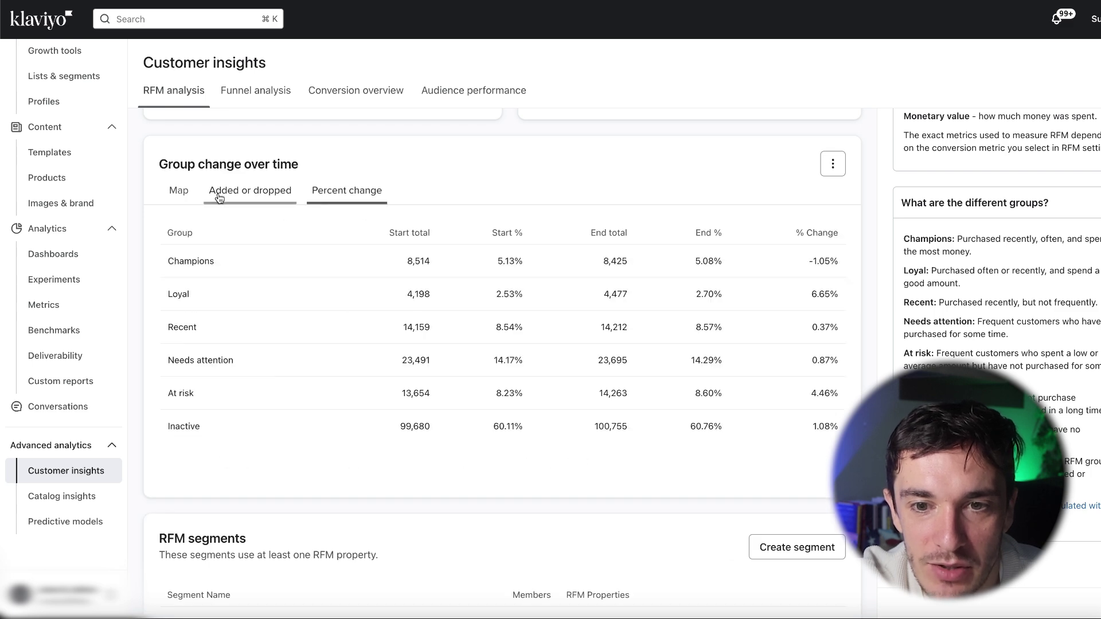
left_click(179, 191)
scroll(353, 290, "down", 8)
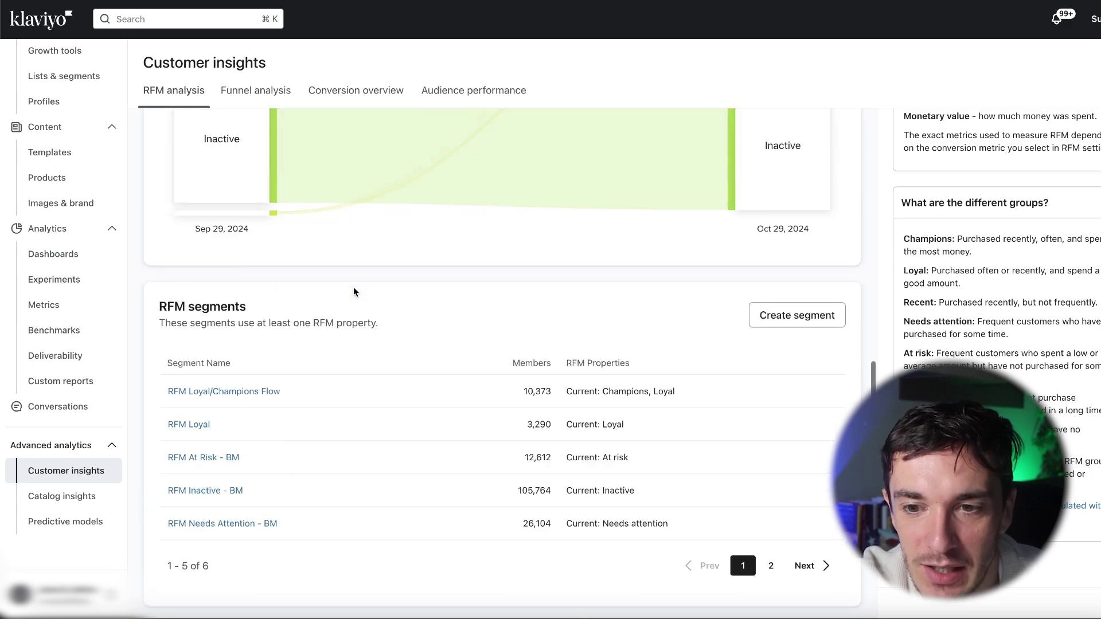
scroll(249, 322, "down", 2)
scroll(246, 324, "up", 2)
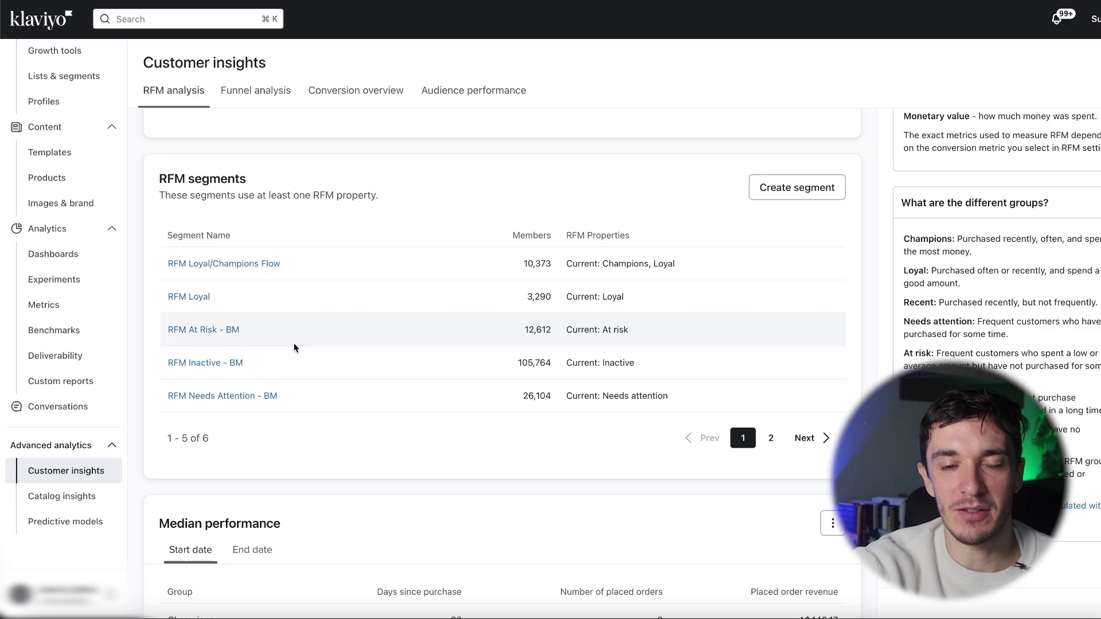
scroll(293, 343, "down", 4)
scroll(428, 472, "up", 10)
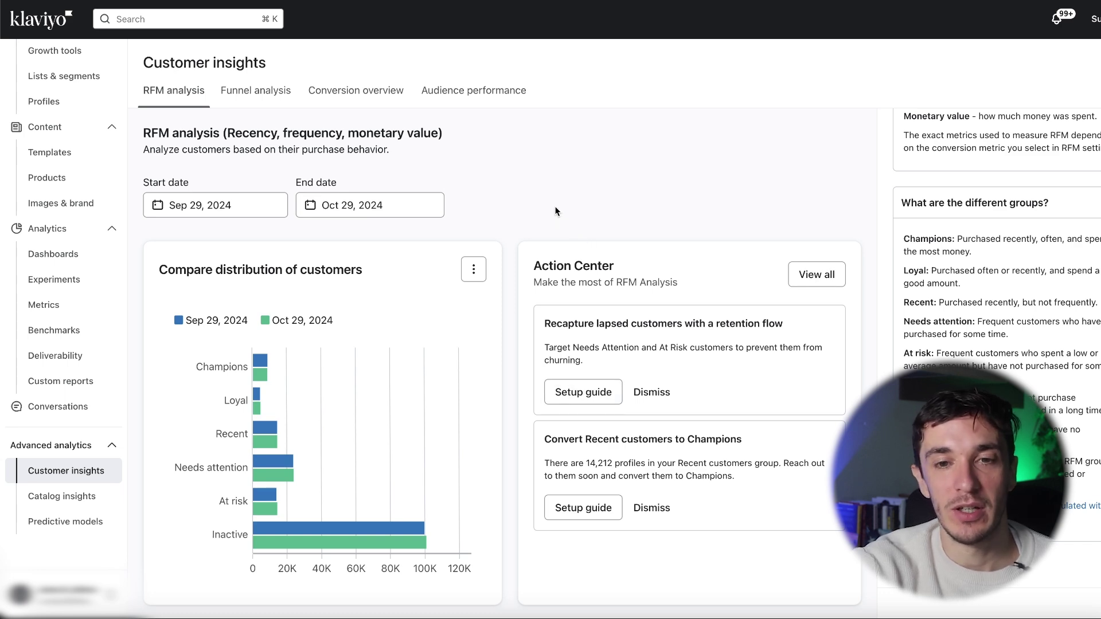
scroll(555, 211, "down", 5)
scroll(579, 238, "up", 5)
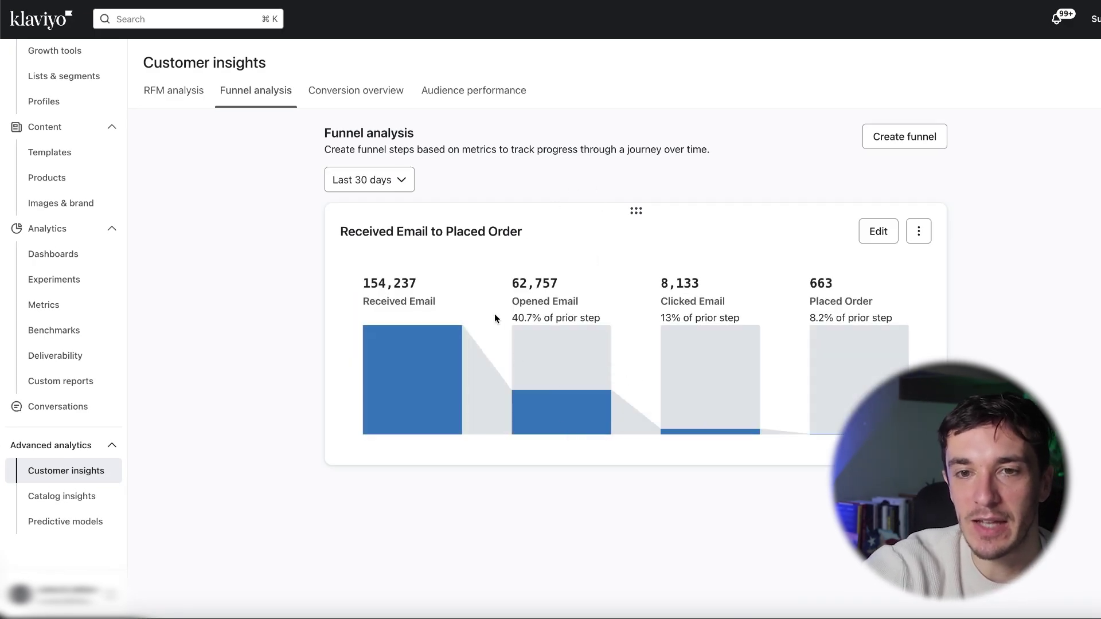
Step: Set the email funnel's date range to Last 365 days
left_click(390, 184)
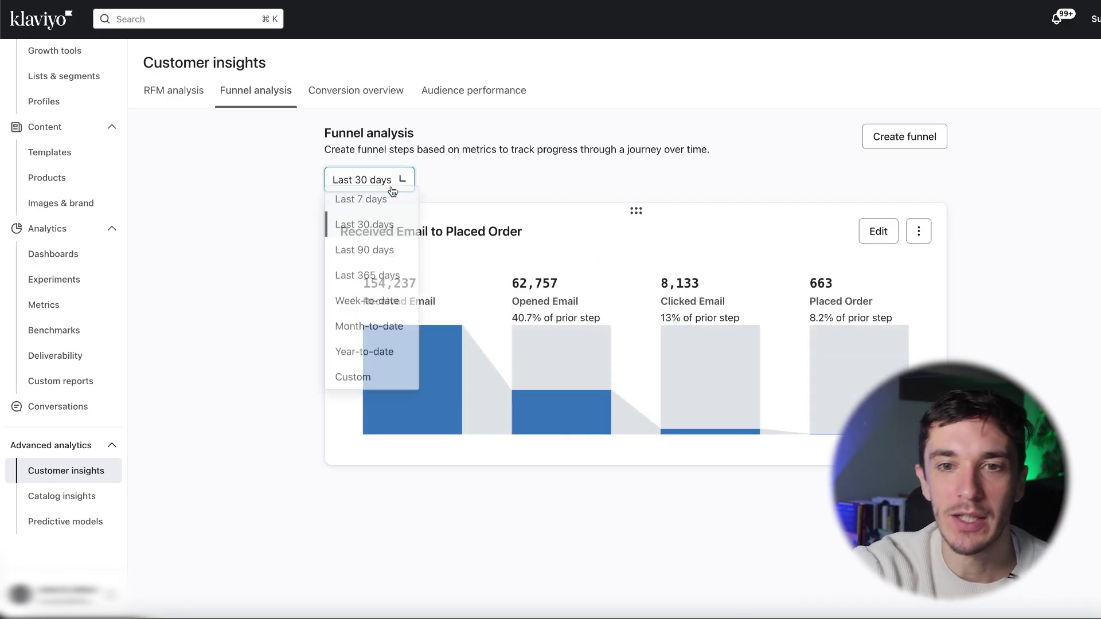
left_click(367, 283)
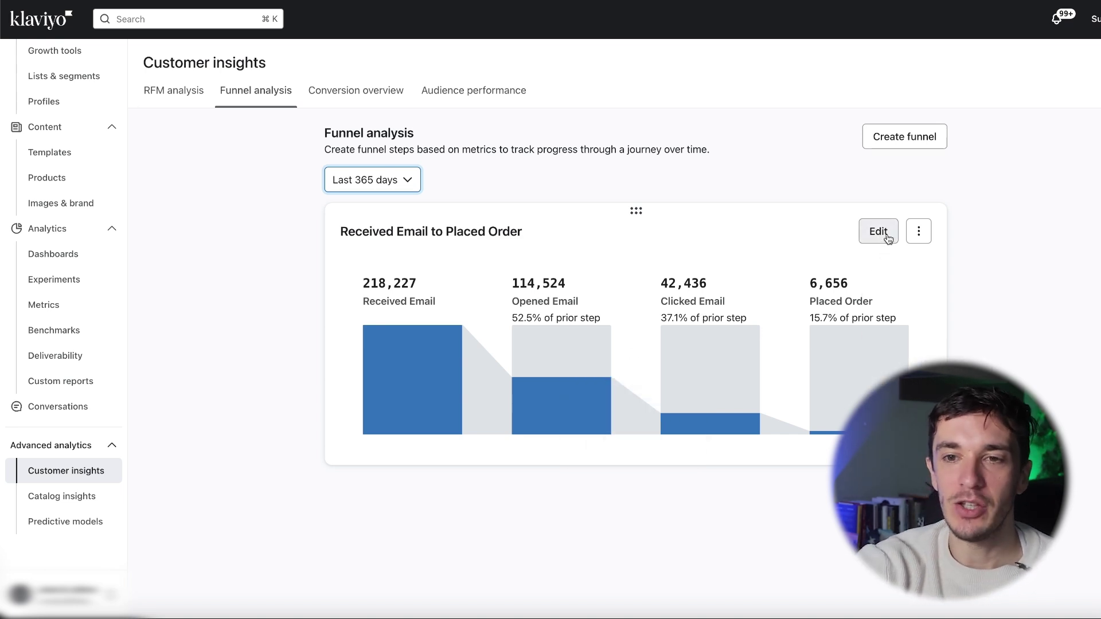
Step: Start a funnel named 'Organic Site Visit to Purchase' with a 36 completion window
left_click(929, 138)
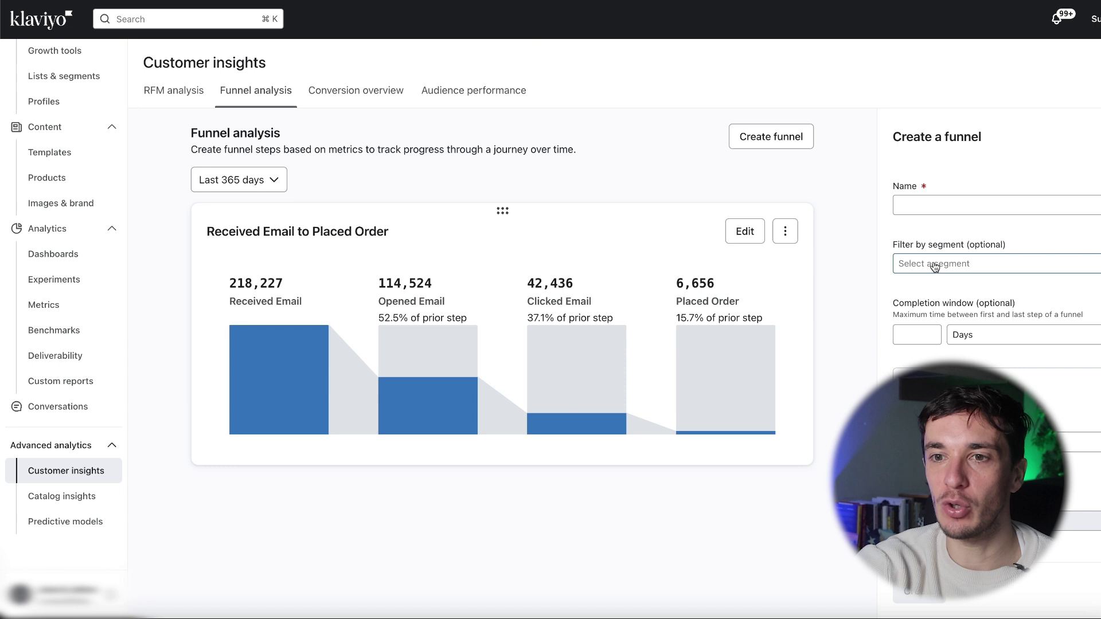
left_click(950, 201)
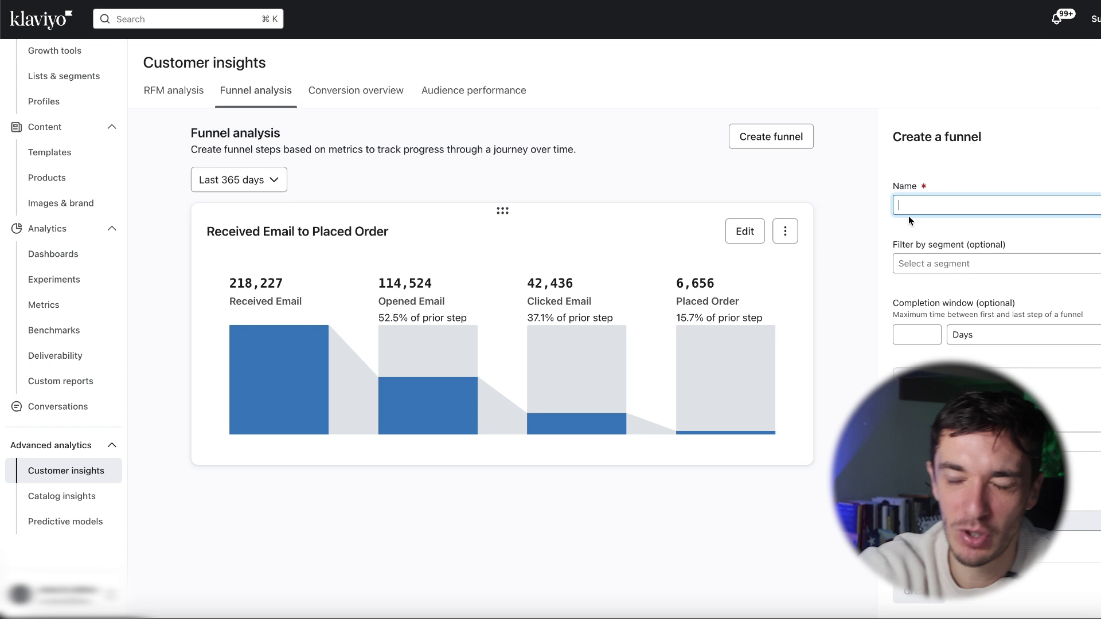
type("Organic Site Visit")
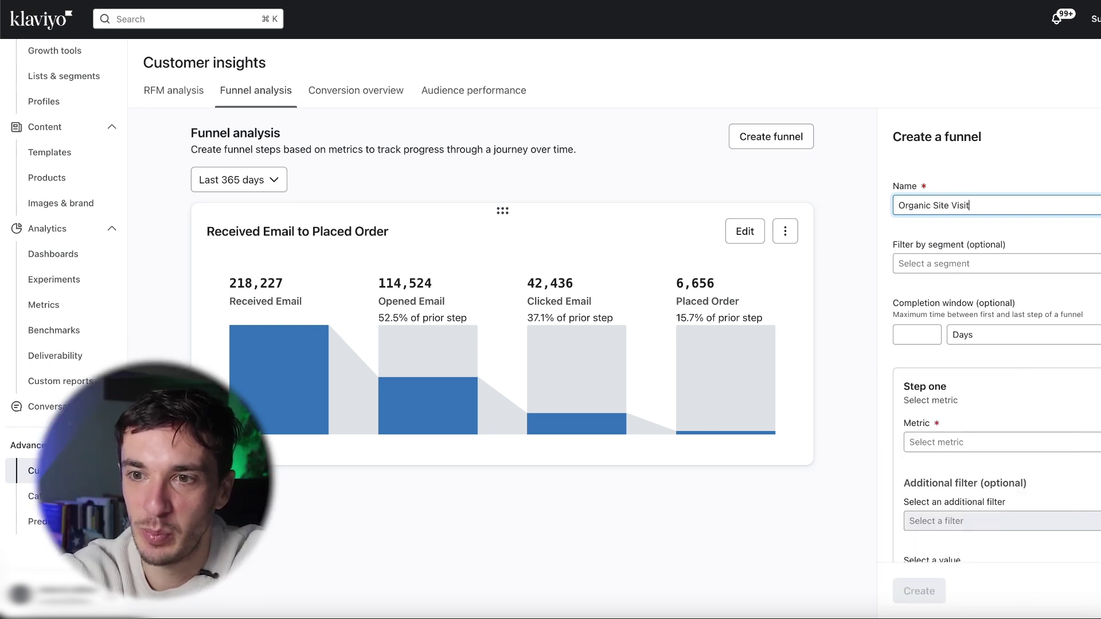
type(" to Purchase")
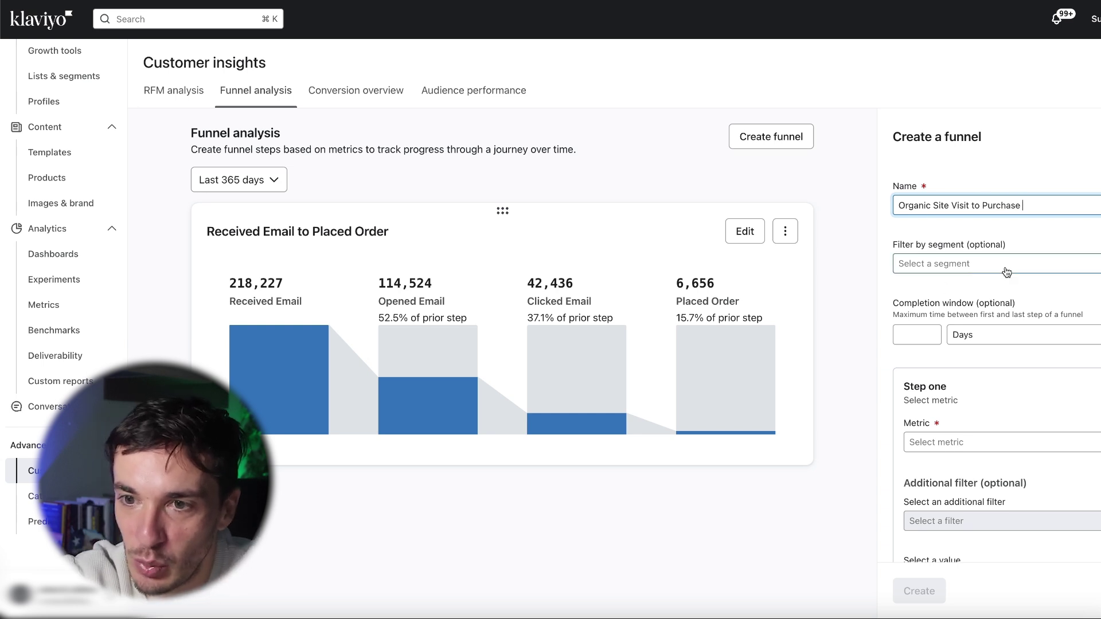
left_click(1072, 263)
key("Escape")
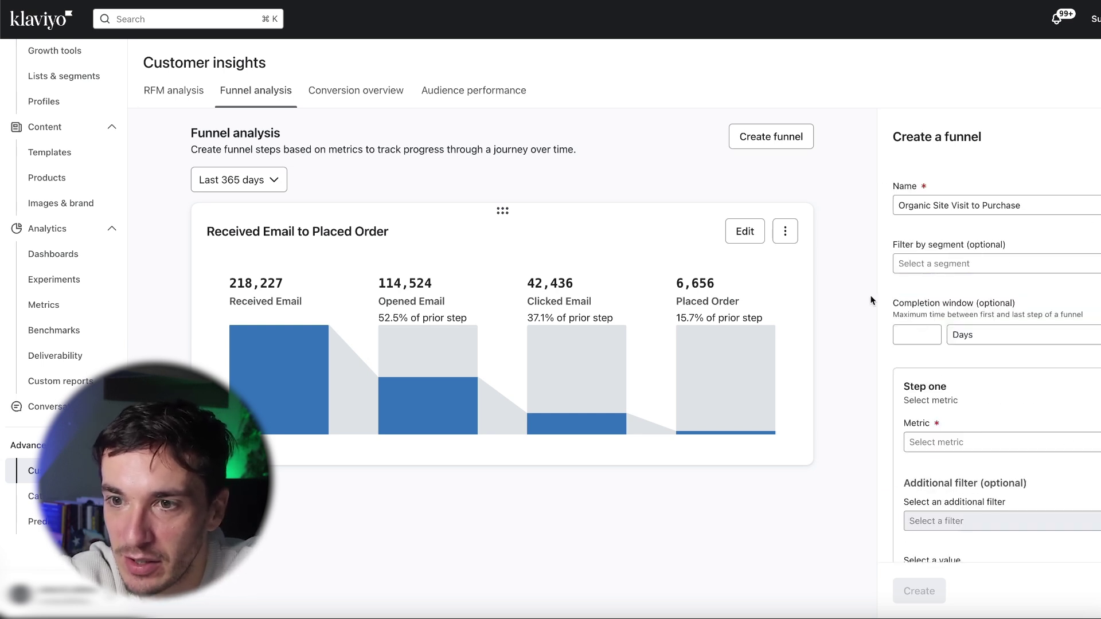
scroll(992, 291, "down", 3)
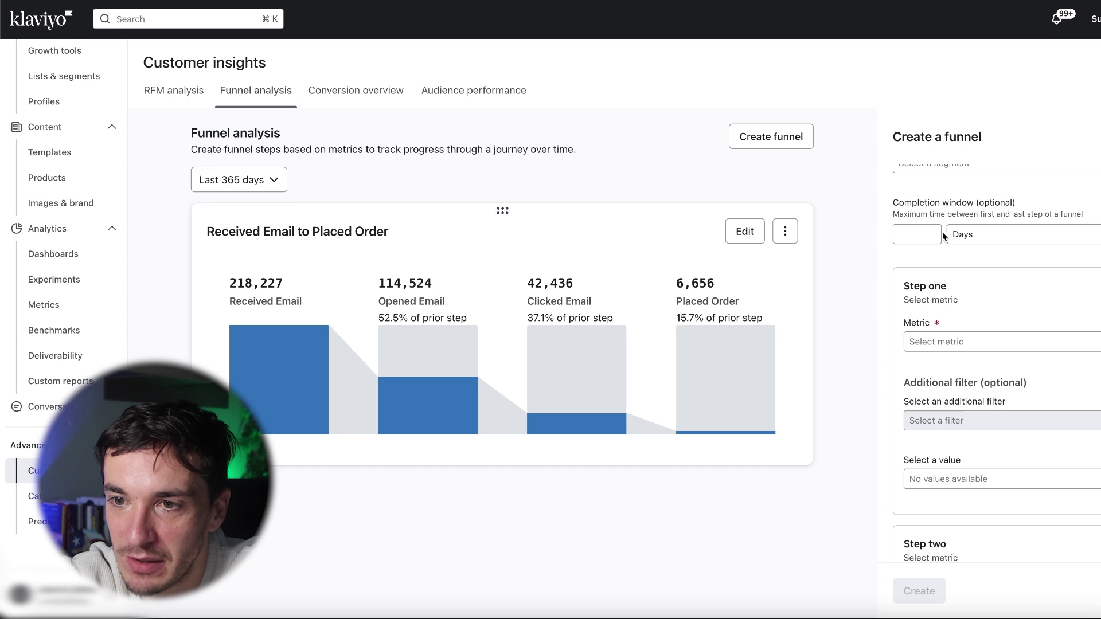
type("365")
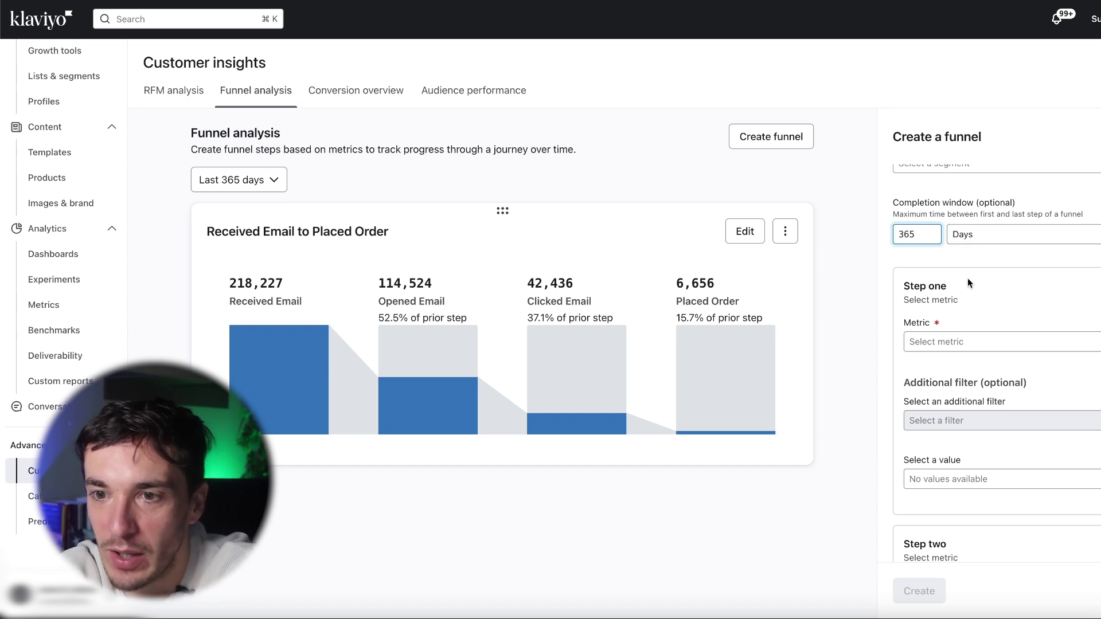
Step: Make Active on Site and Added to Cart the first two funnel steps
scroll(967, 283, "down", 2)
left_click(961, 262)
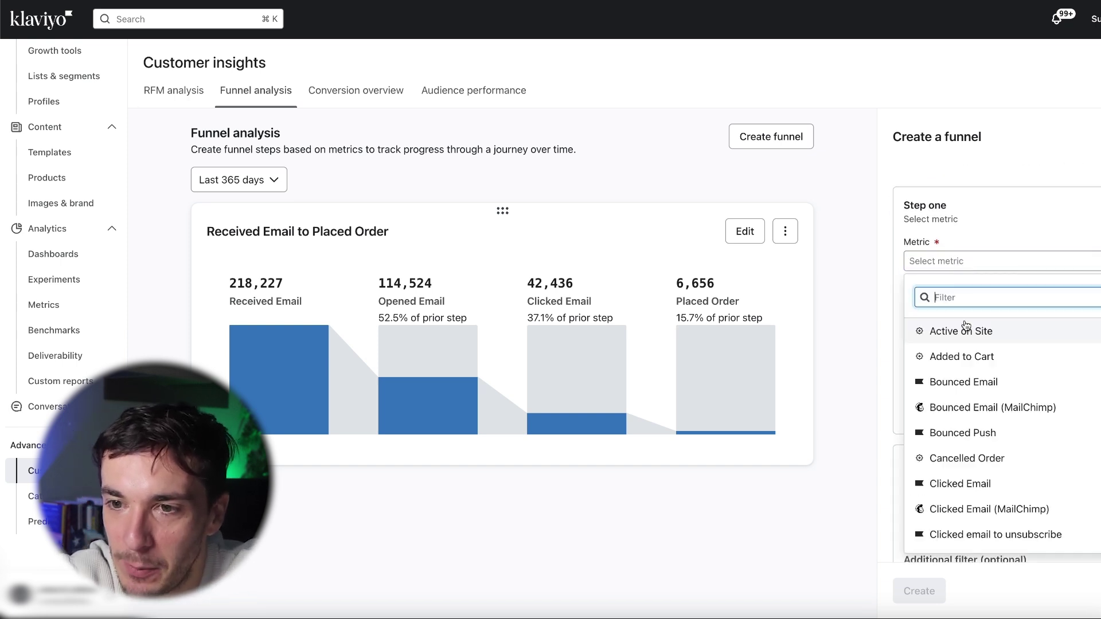
left_click(973, 331)
scroll(1001, 240, "down", 1)
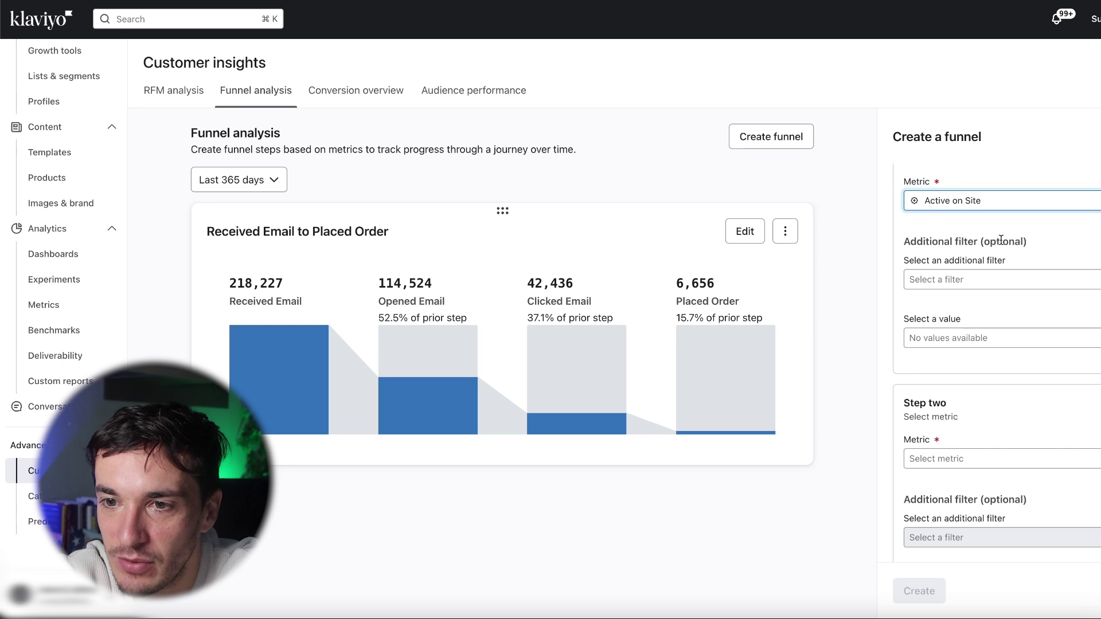
left_click(987, 281)
left_click(855, 300)
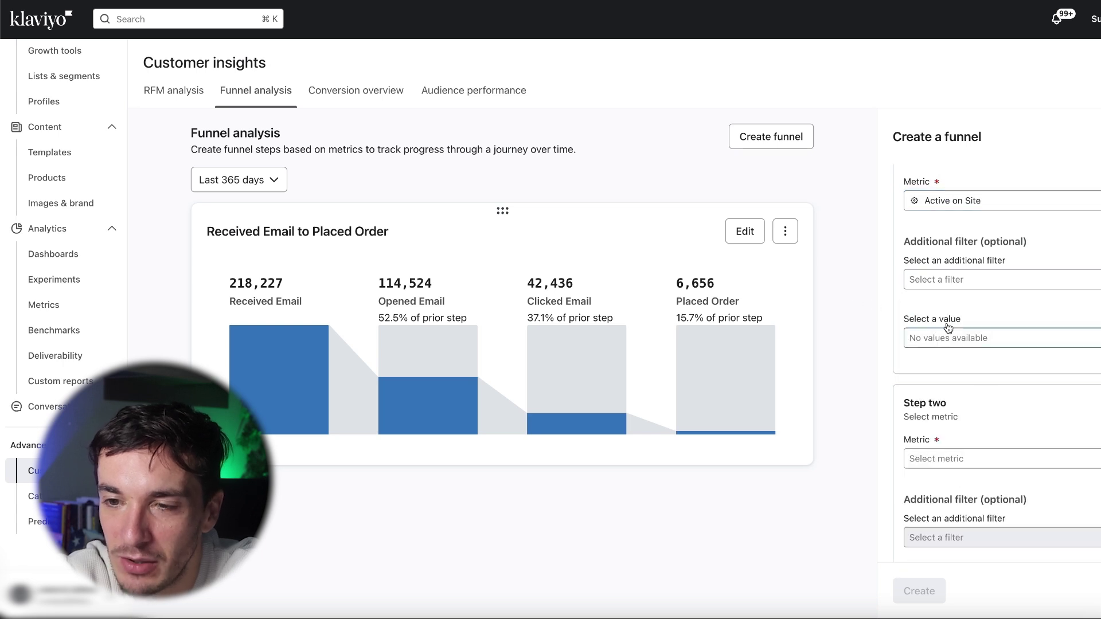
scroll(963, 313, "down", 3)
scroll(962, 293, "down", 1)
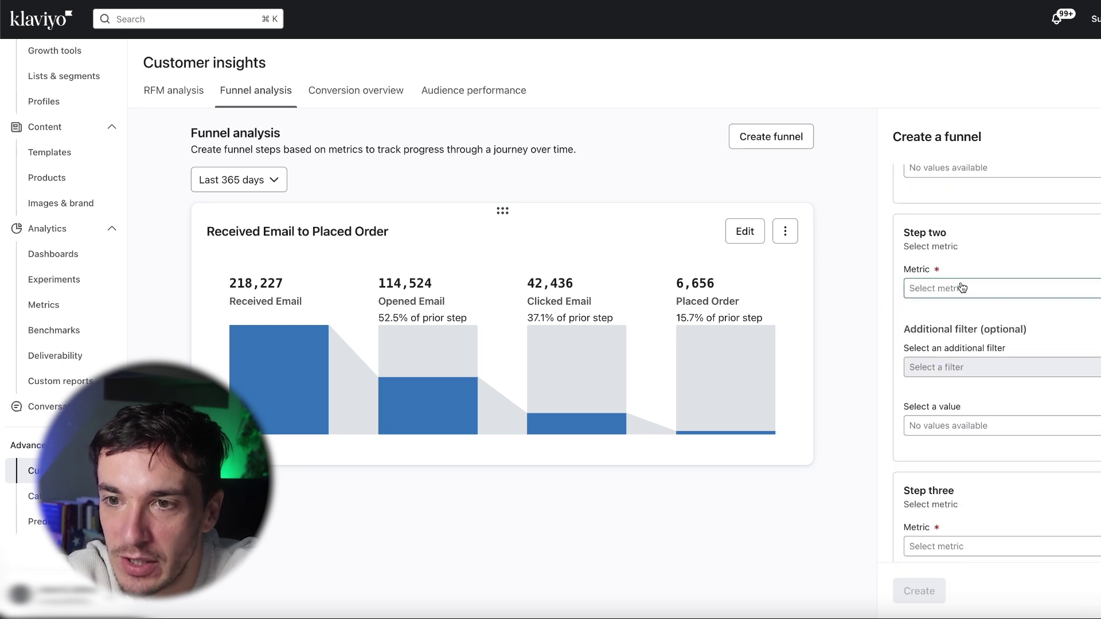
left_click(968, 274)
left_click(981, 370)
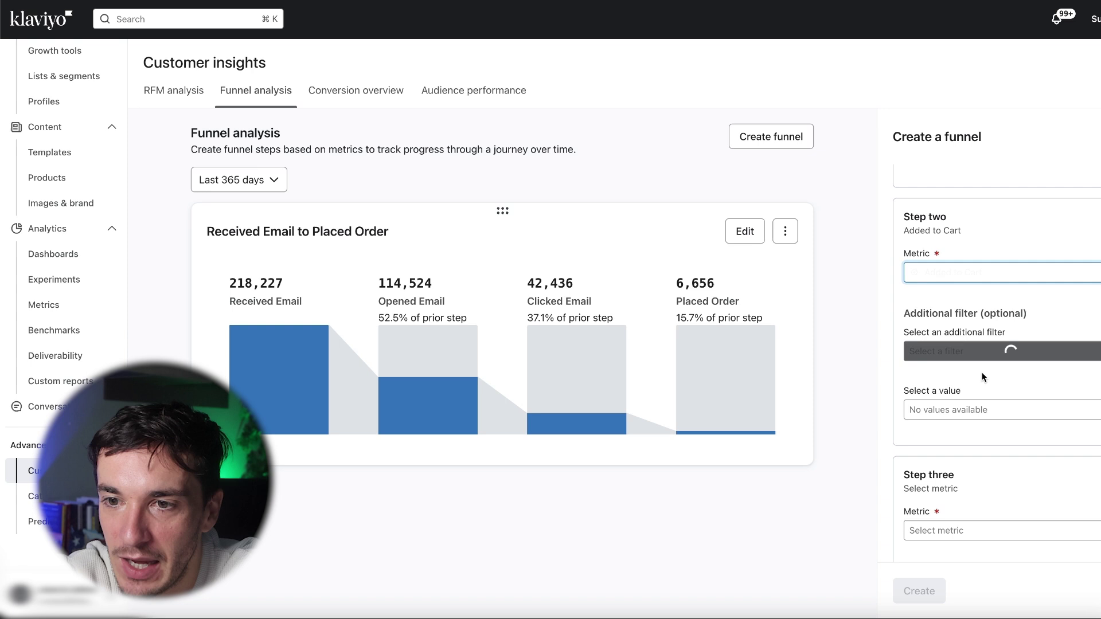
Step: Add Started Checkout as step three and Placed Order as step four
left_click(952, 530)
type("chec")
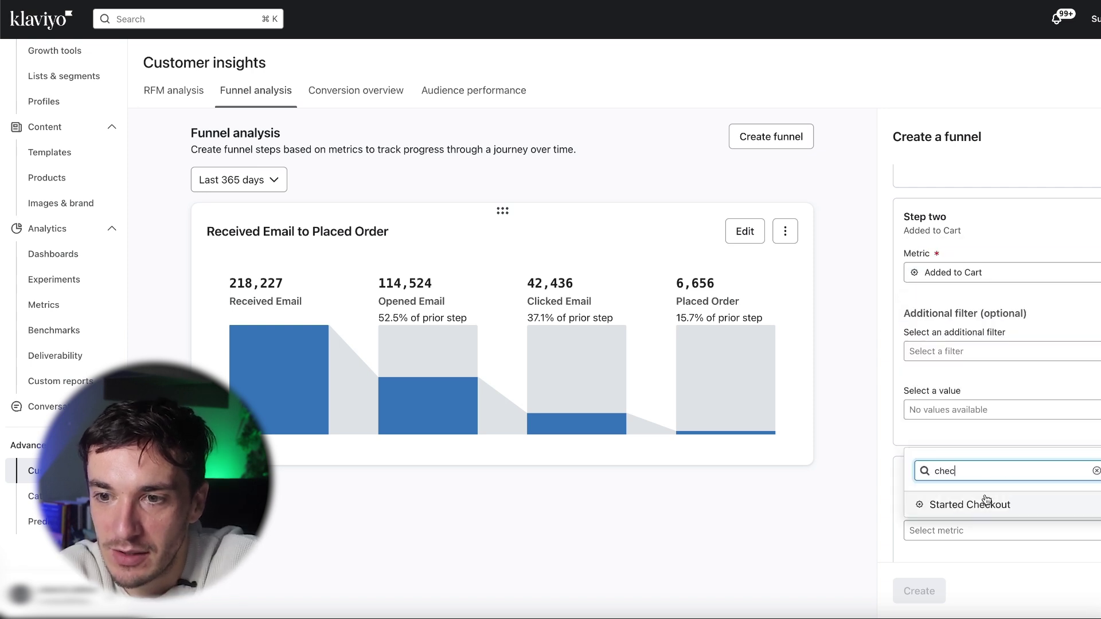
left_click(986, 504)
scroll(977, 455, "down", 5)
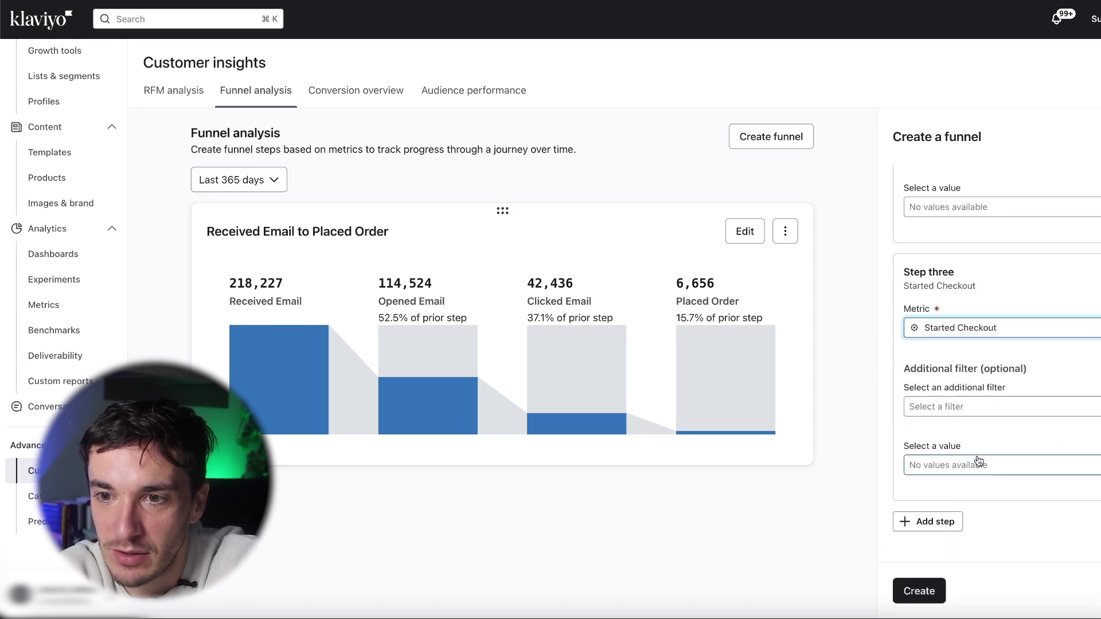
left_click(938, 523)
scroll(949, 465, "down", 3)
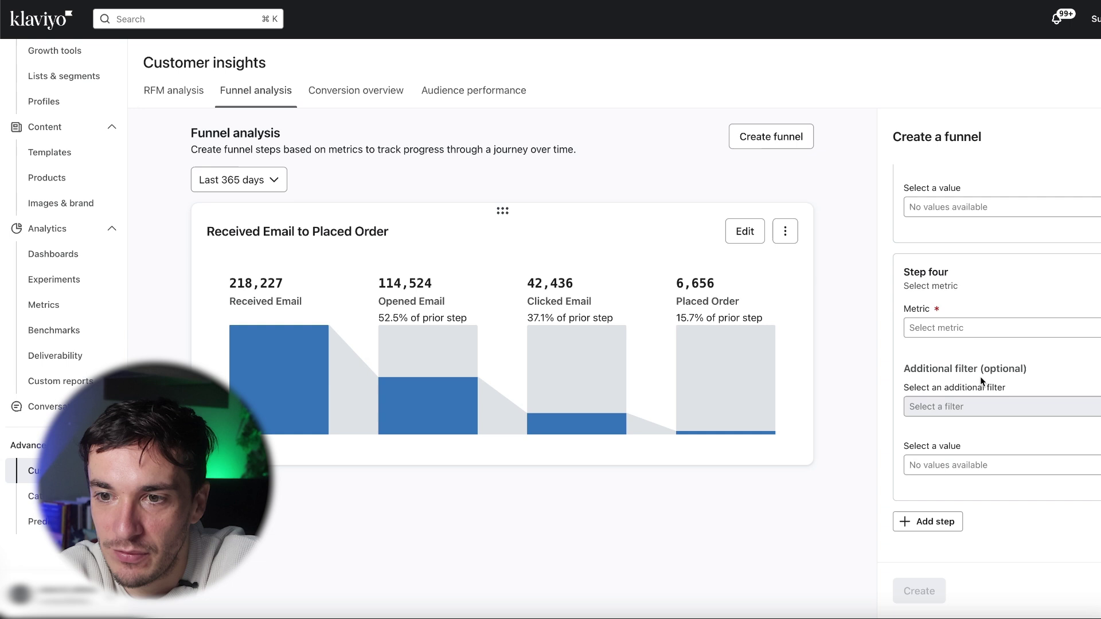
left_click(963, 328)
type("pla")
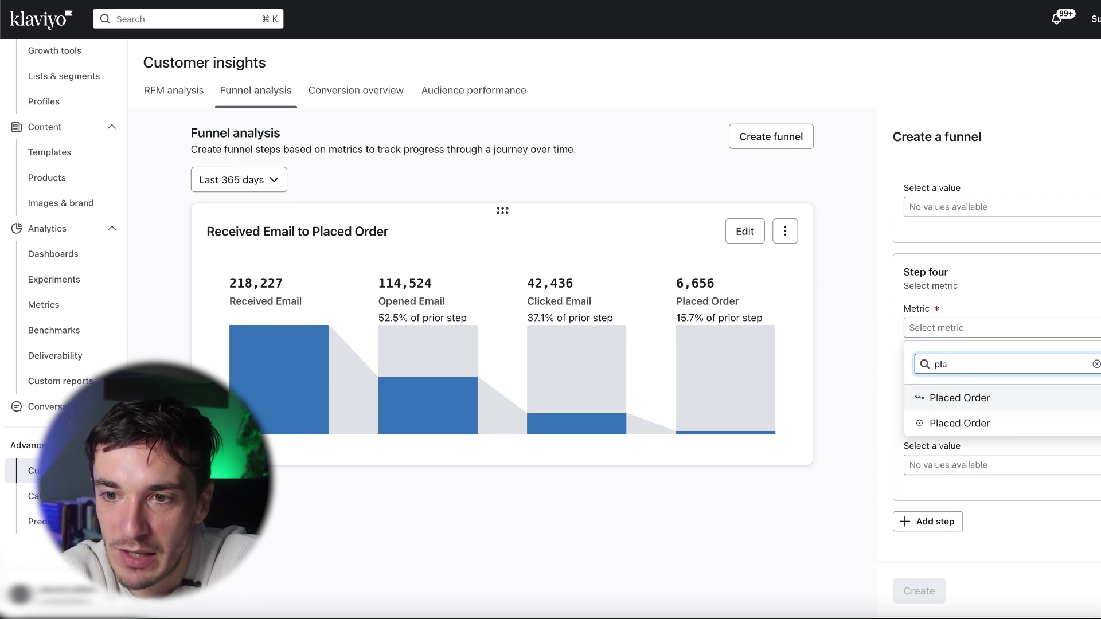
left_click(966, 422)
left_click(967, 408)
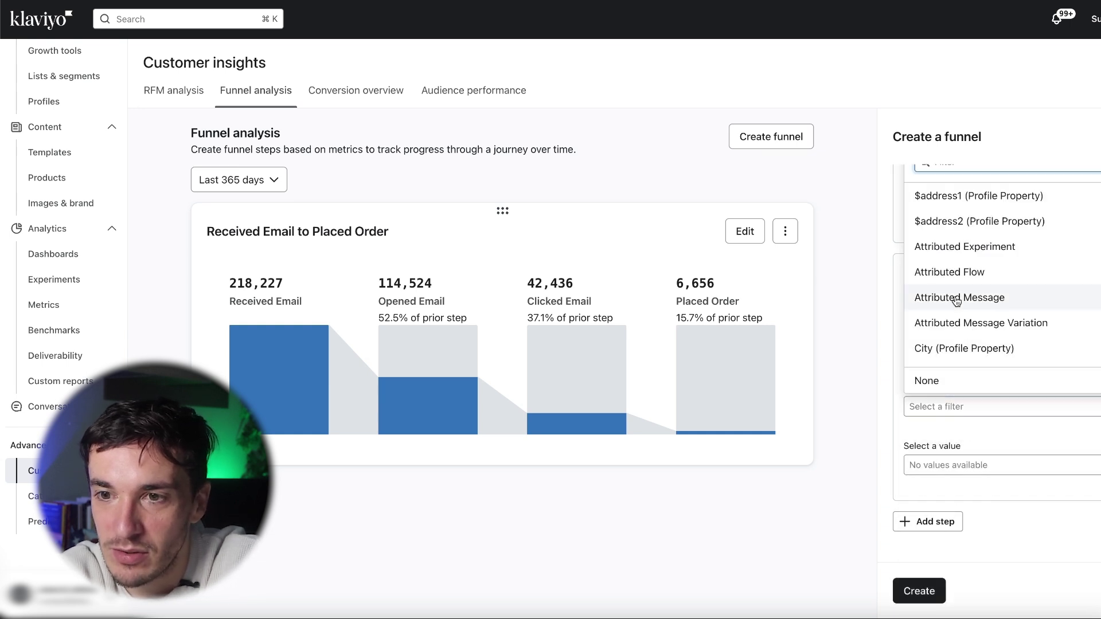
left_click(853, 344)
left_click(923, 601)
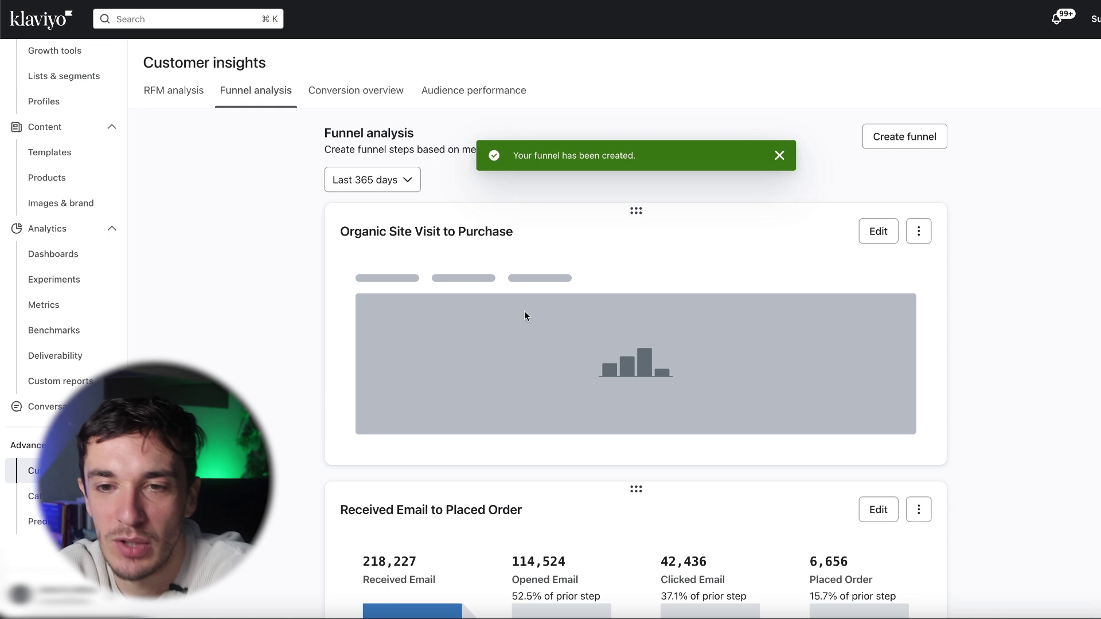
scroll(414, 223, "down", 2)
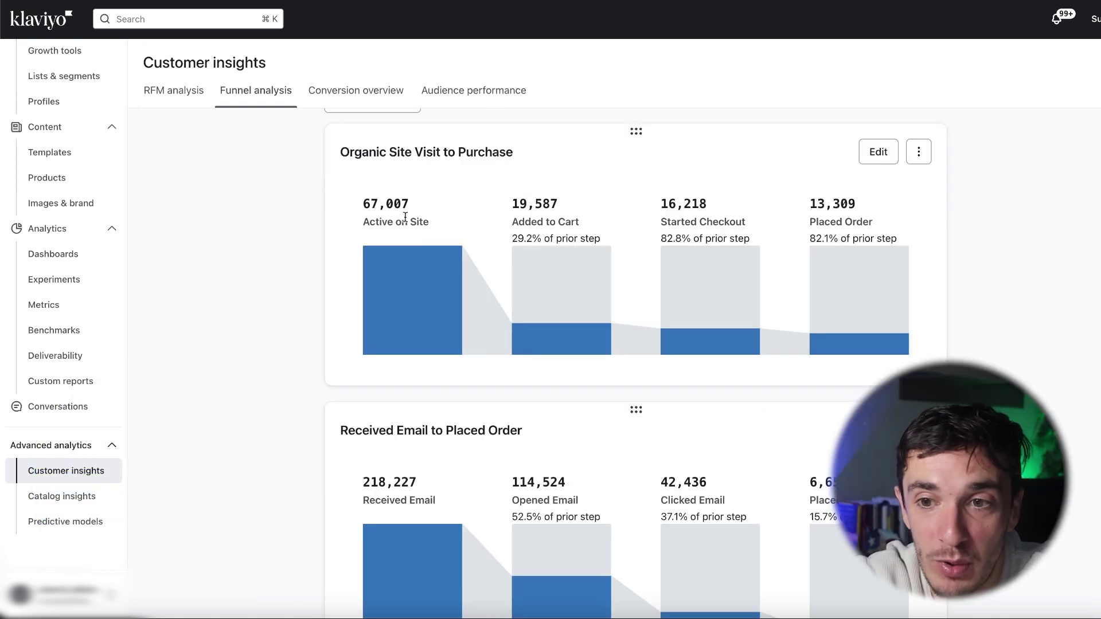
double_click(419, 222)
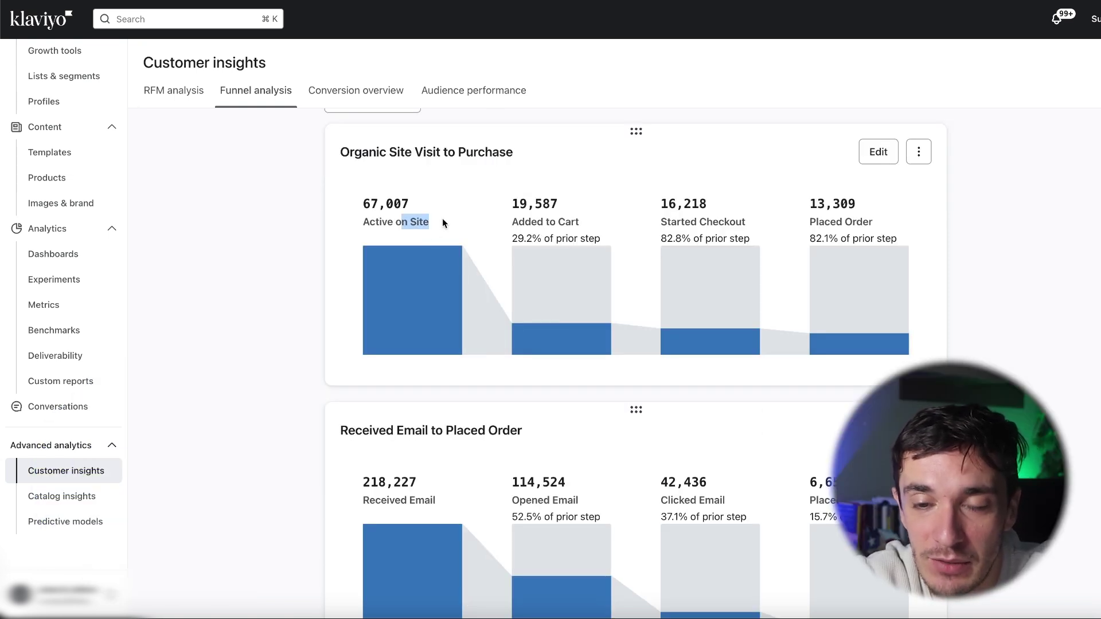
left_click_drag(525, 223, 569, 224)
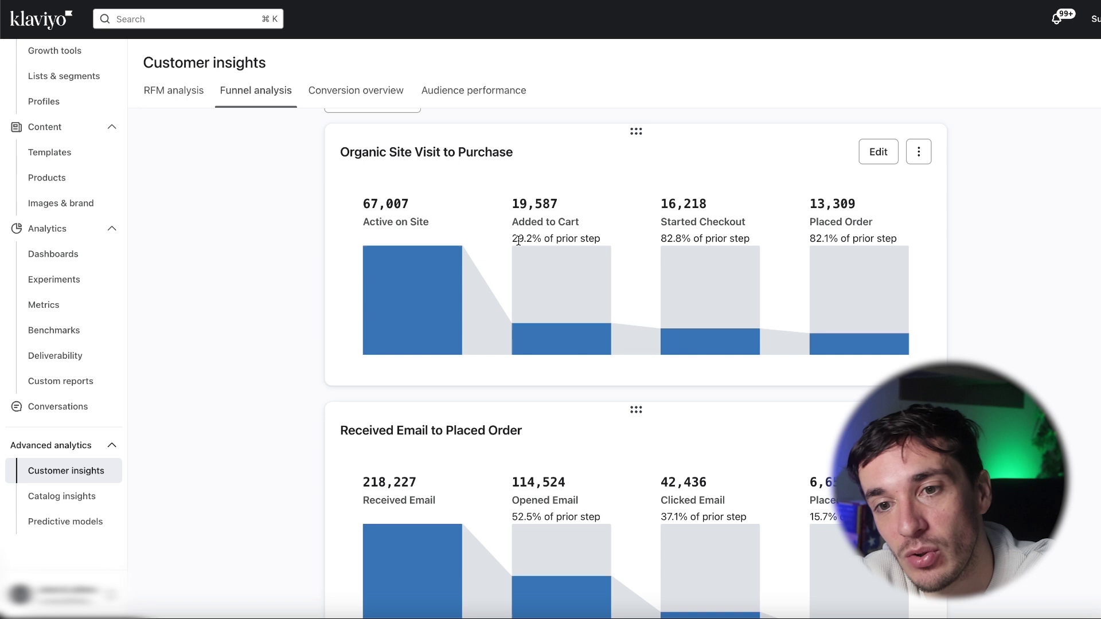
left_click_drag(510, 198, 645, 241)
left_click(585, 230)
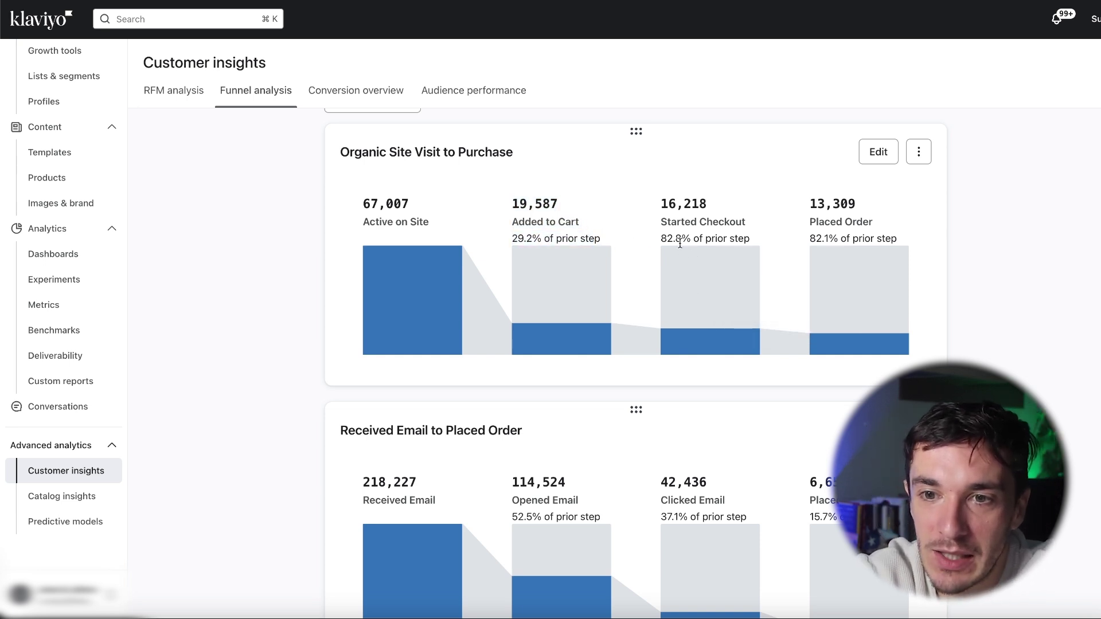
left_click_drag(681, 239, 898, 240)
left_click(936, 219)
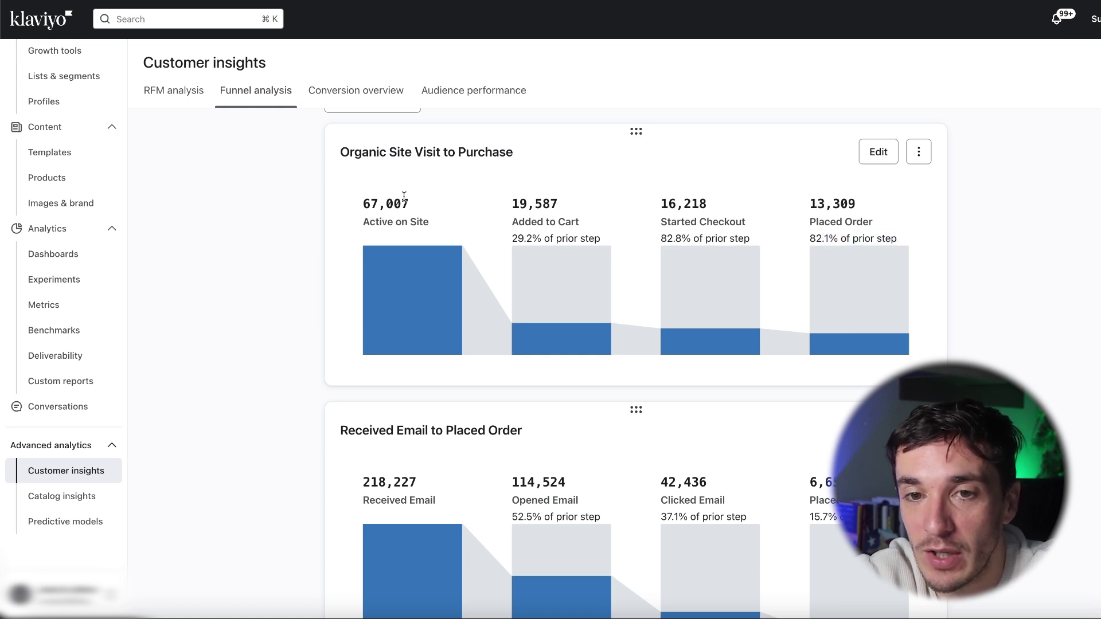
left_click_drag(370, 204, 562, 237)
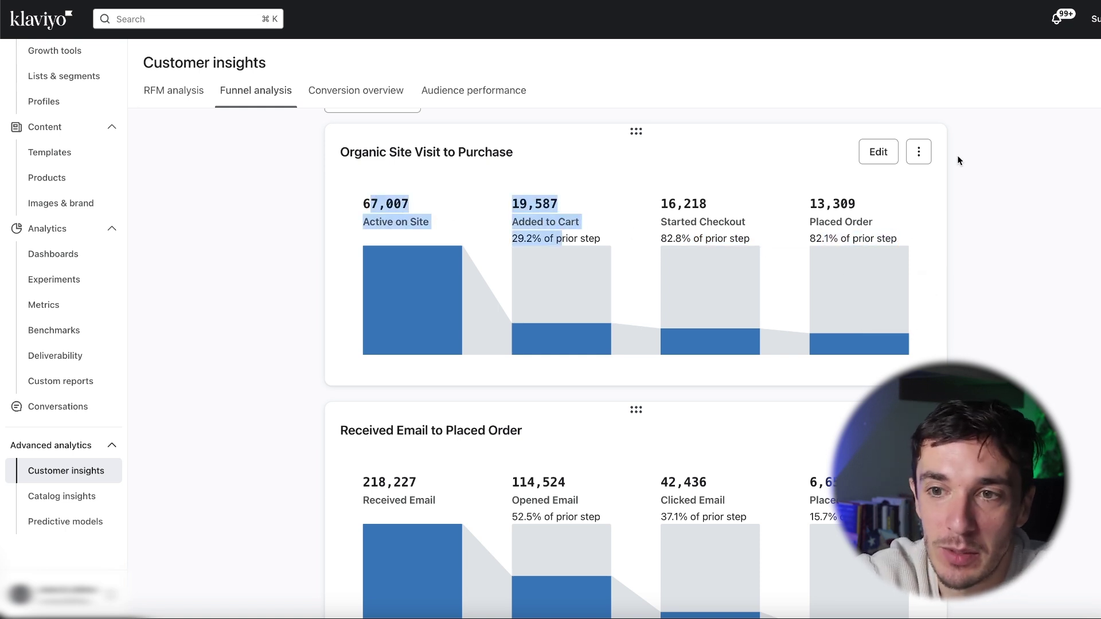
scroll(911, 155, "up", 2)
Step: Start a new funnel named Optin to Purchase
left_click(913, 138)
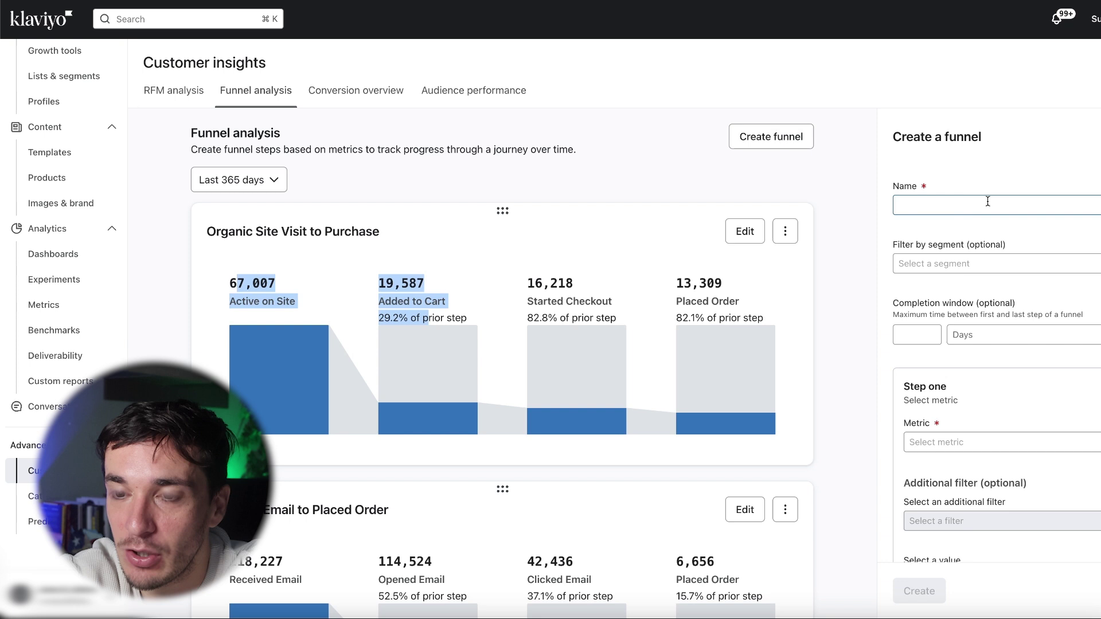
type("L")
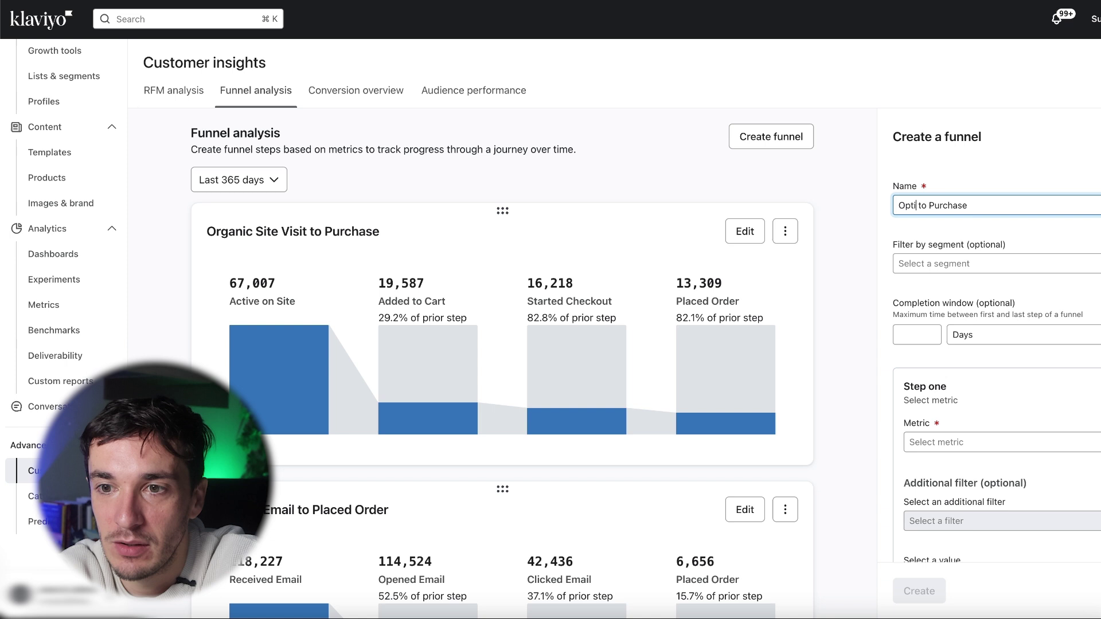
scroll(962, 257, "down", 4)
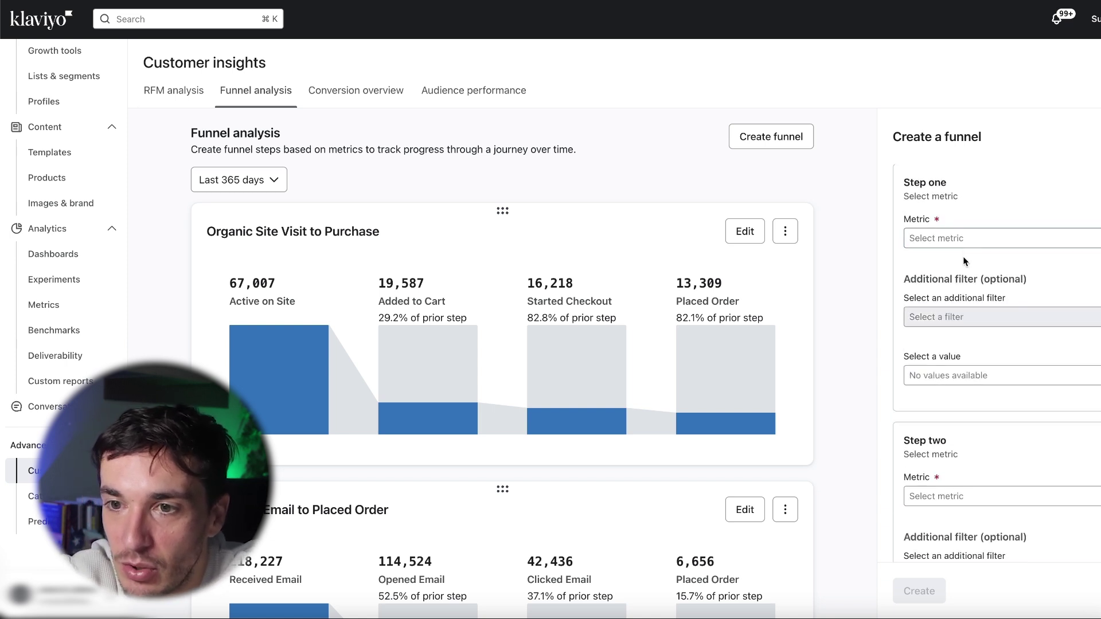
Step: Make Subscribed to List the funnel's first step, leaving its optional filters empty
left_click(951, 243)
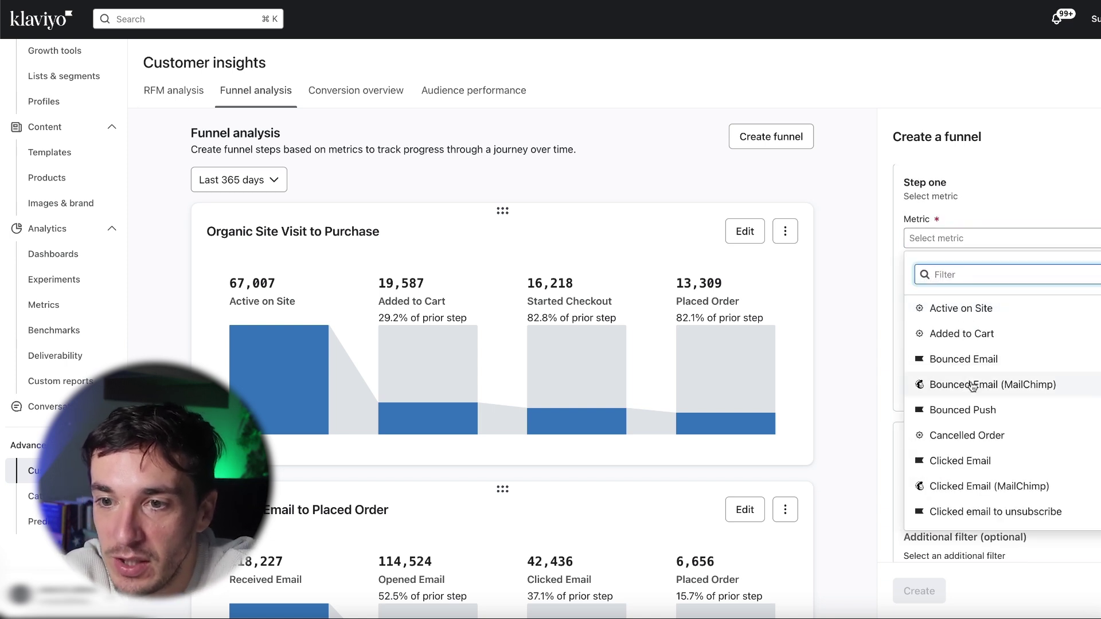
scroll(972, 387, "down", 7)
scroll(973, 387, "up", 4)
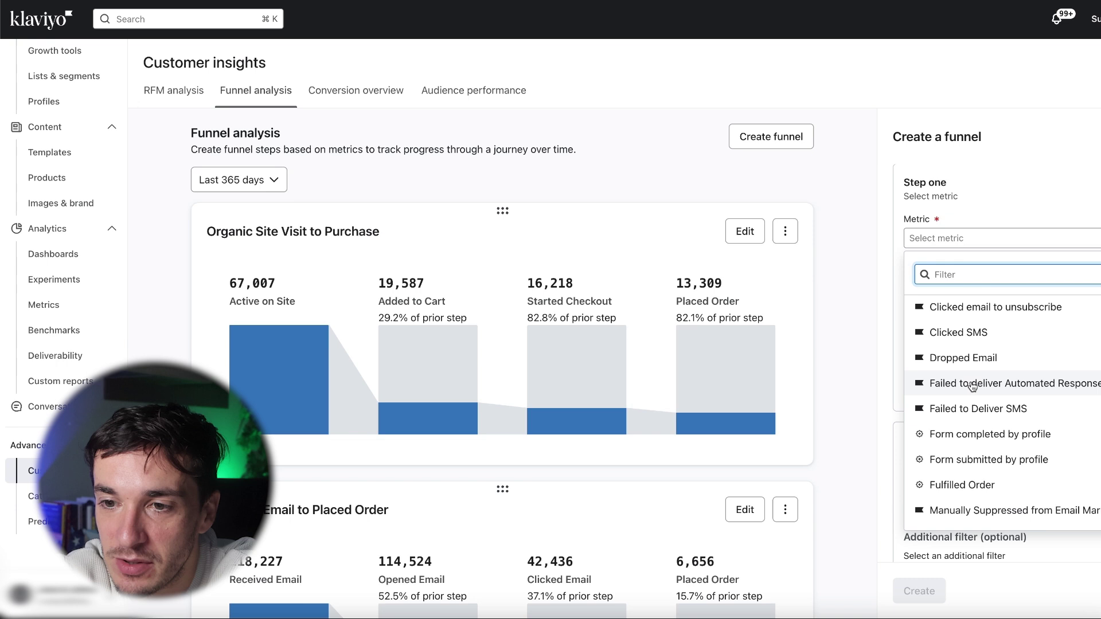
scroll(972, 387, "down", 5)
left_click(973, 383)
scroll(959, 287, "down", 3)
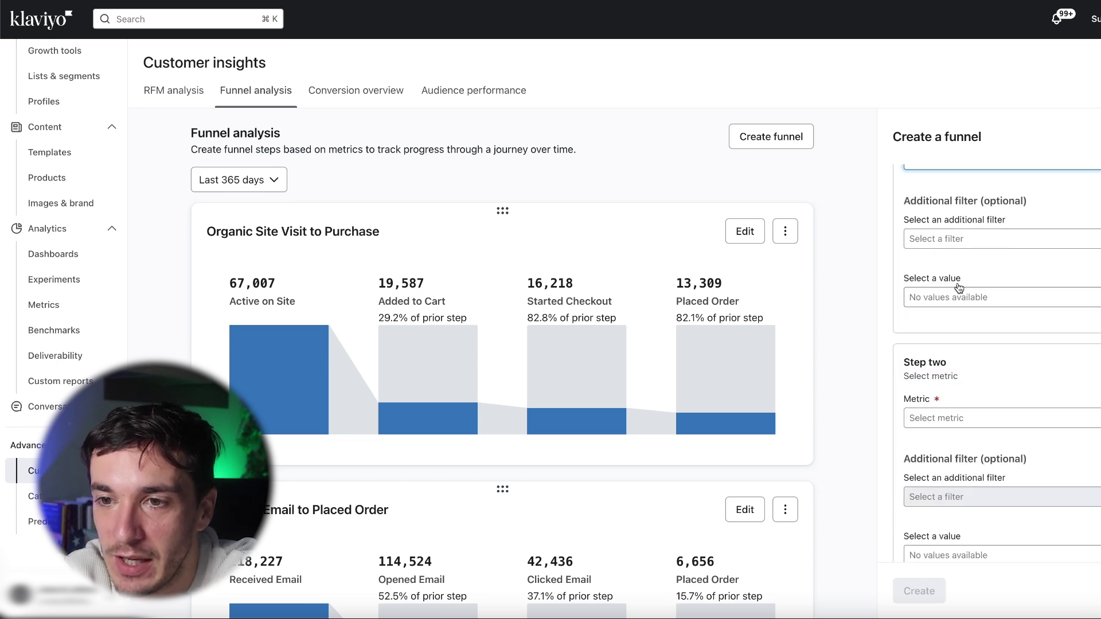
scroll(958, 287, "up", 1)
left_click(963, 269)
scroll(973, 345, "down", 8)
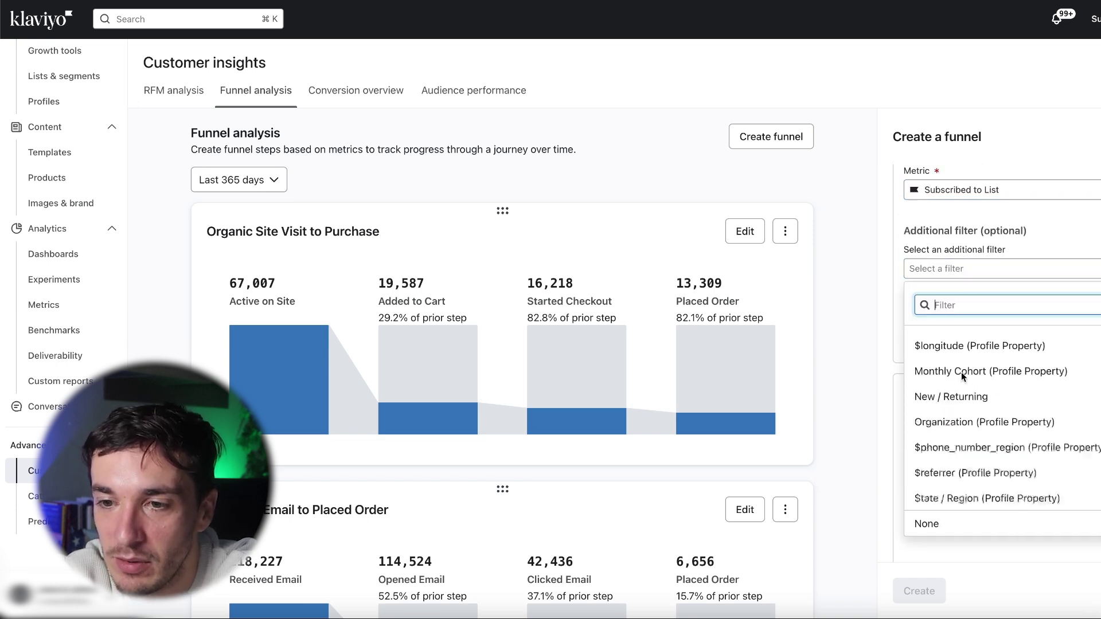
scroll(961, 373, "down", 1)
left_click(851, 366)
scroll(966, 287, "down", 1)
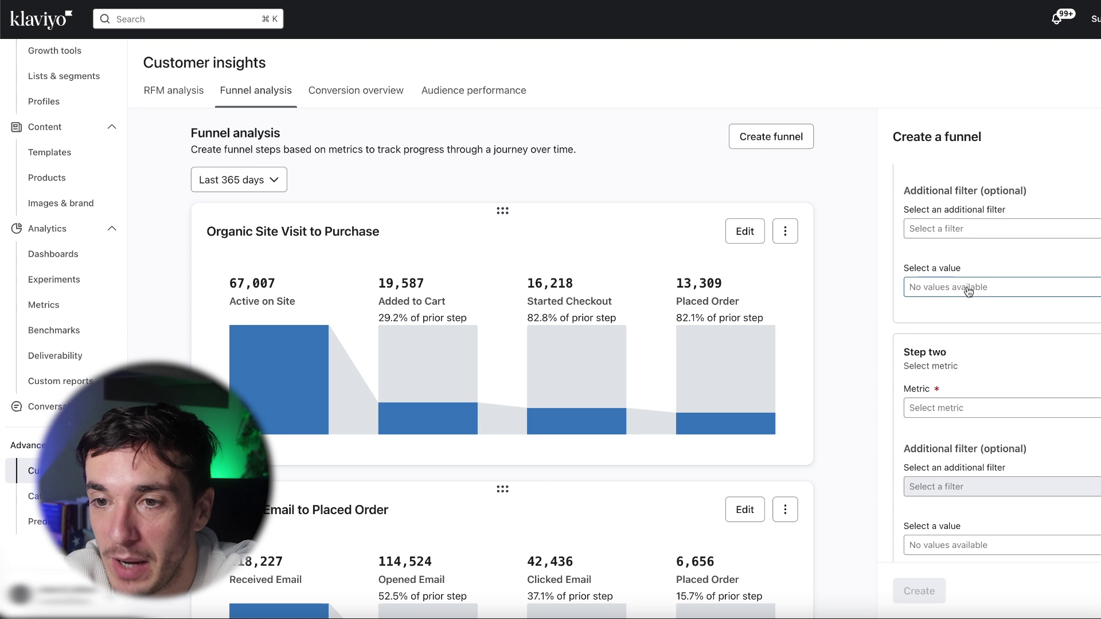
scroll(981, 298, "down", 1)
scroll(981, 308, "up", 3)
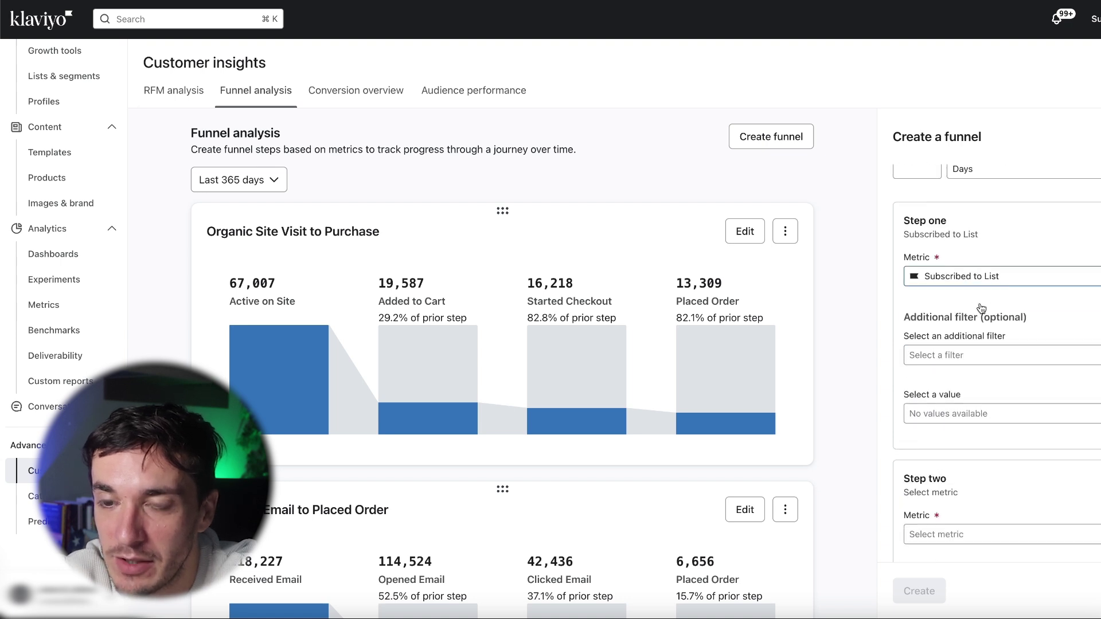
scroll(981, 308, "down", 3)
Step: Set Added to Cart and Started Checkout as steps two and three, then search 'pl' for Placed Order as step four
left_click(980, 349)
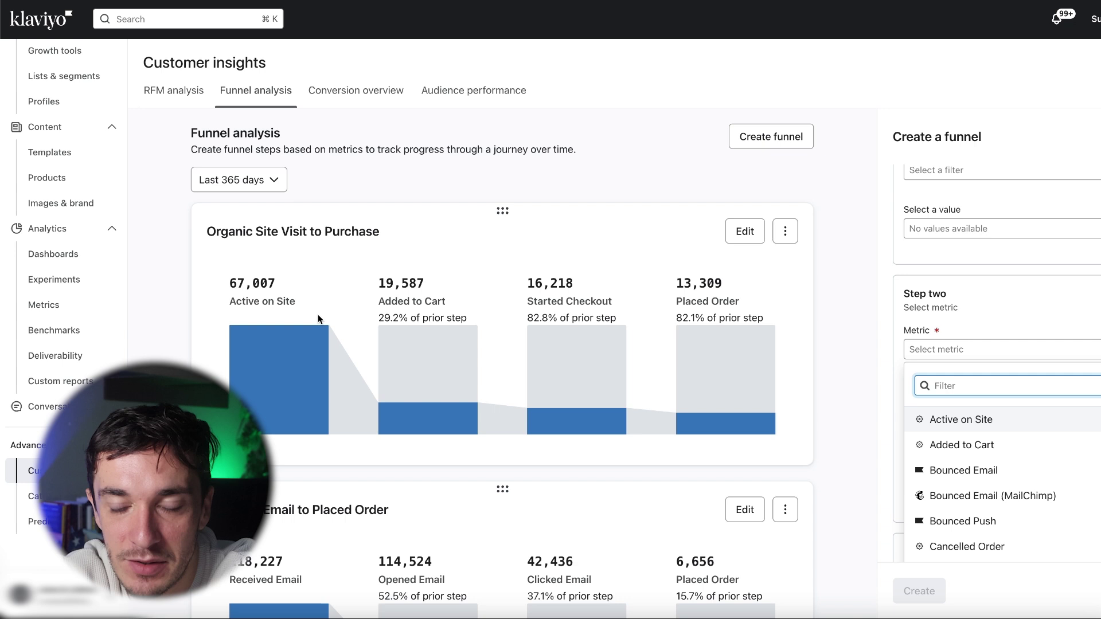
left_click(983, 449)
scroll(929, 398, "down", 3)
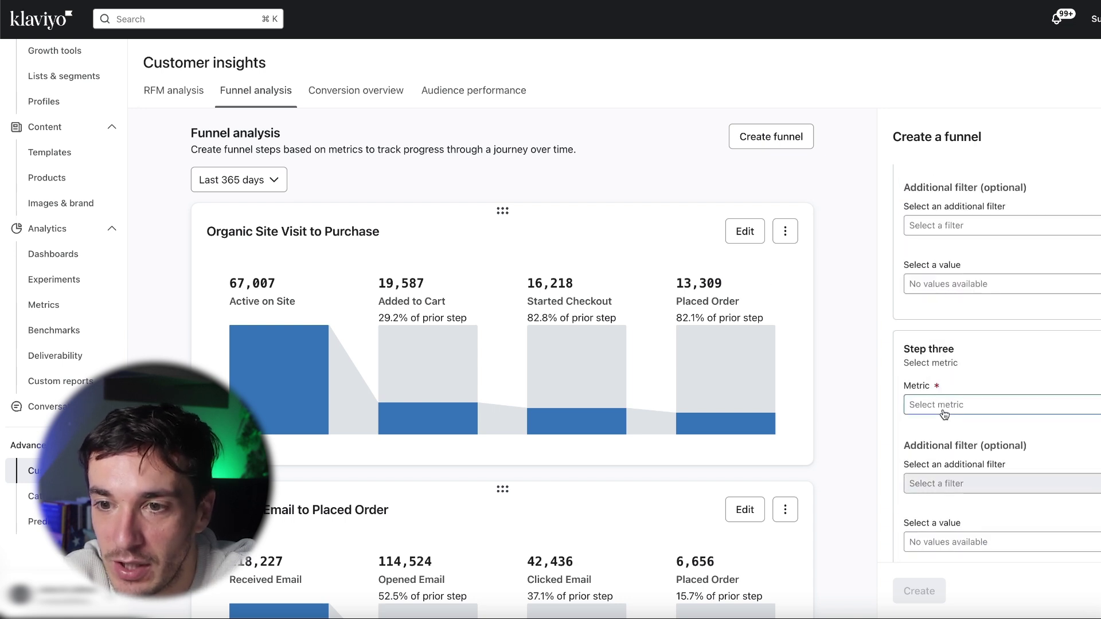
left_click(947, 404)
scroll(977, 221, "down", 12)
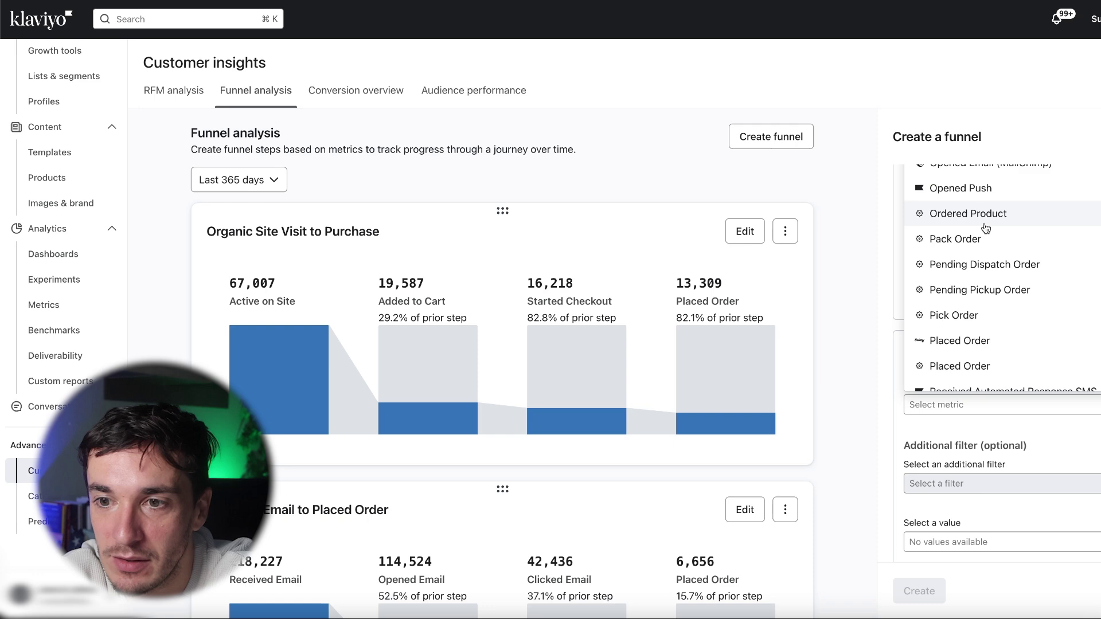
scroll(985, 241, "down", 2)
left_click(974, 278)
scroll(970, 443, "down", 5)
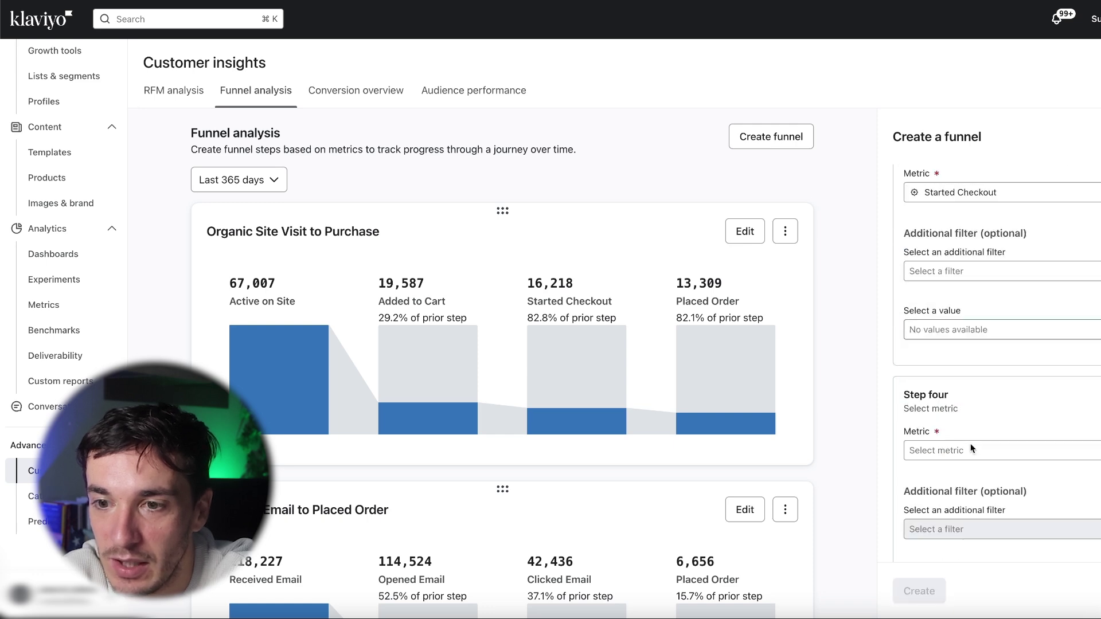
left_click(976, 374)
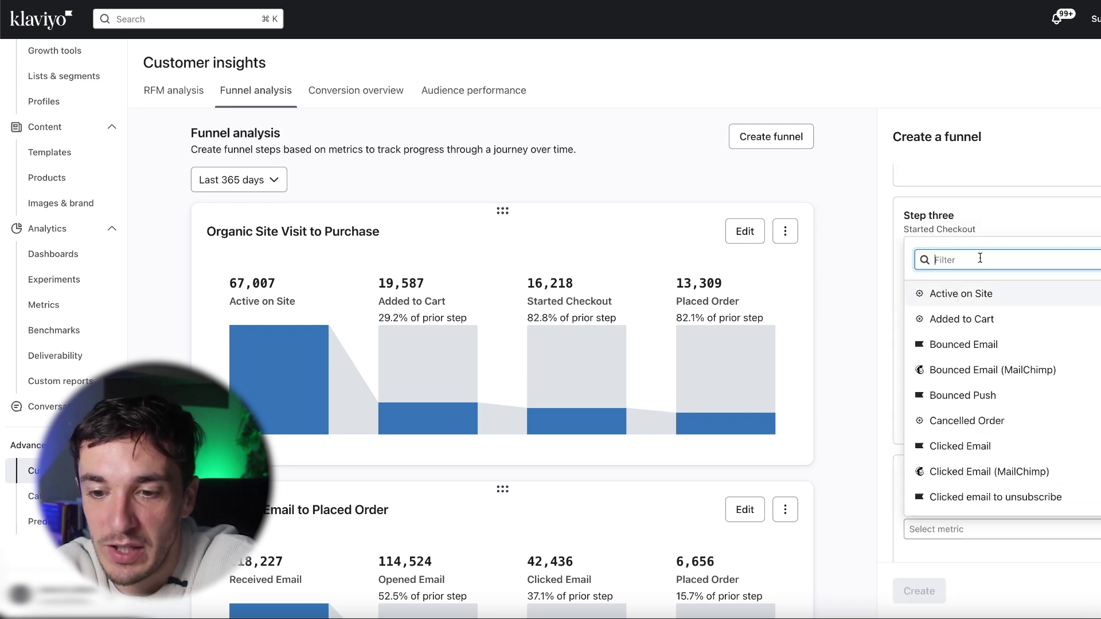
type("pl")
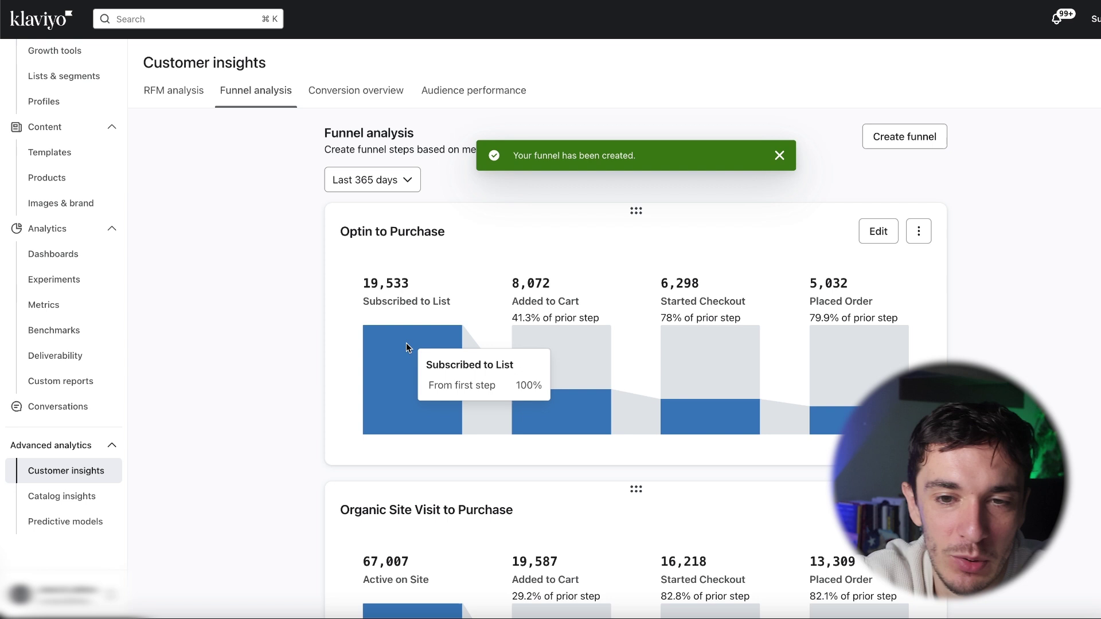
double_click(374, 284)
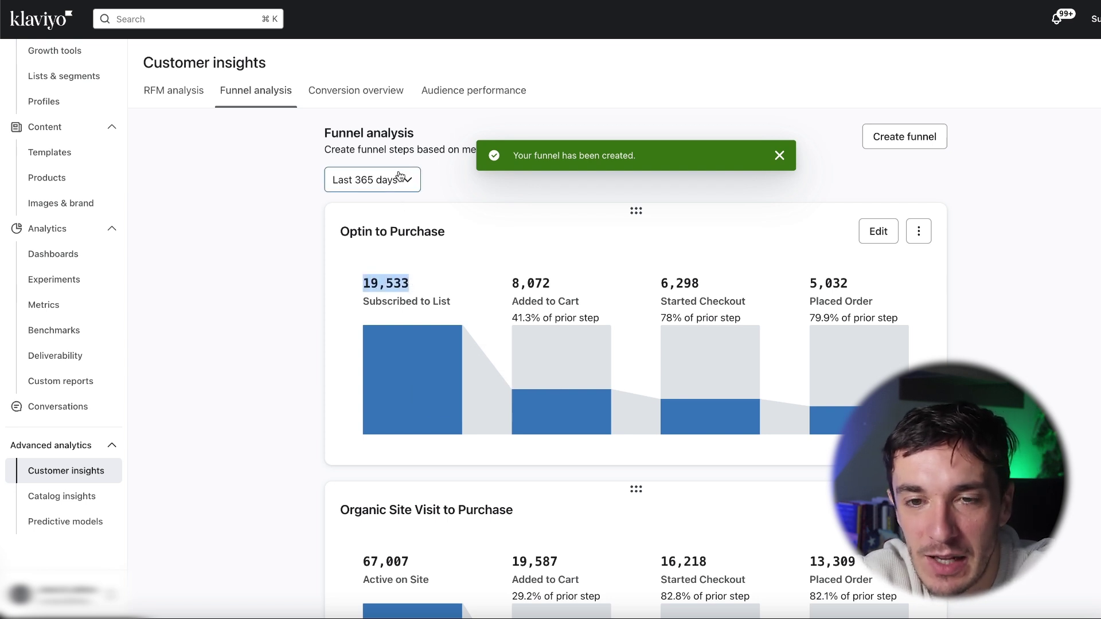
left_click_drag(519, 283, 553, 281)
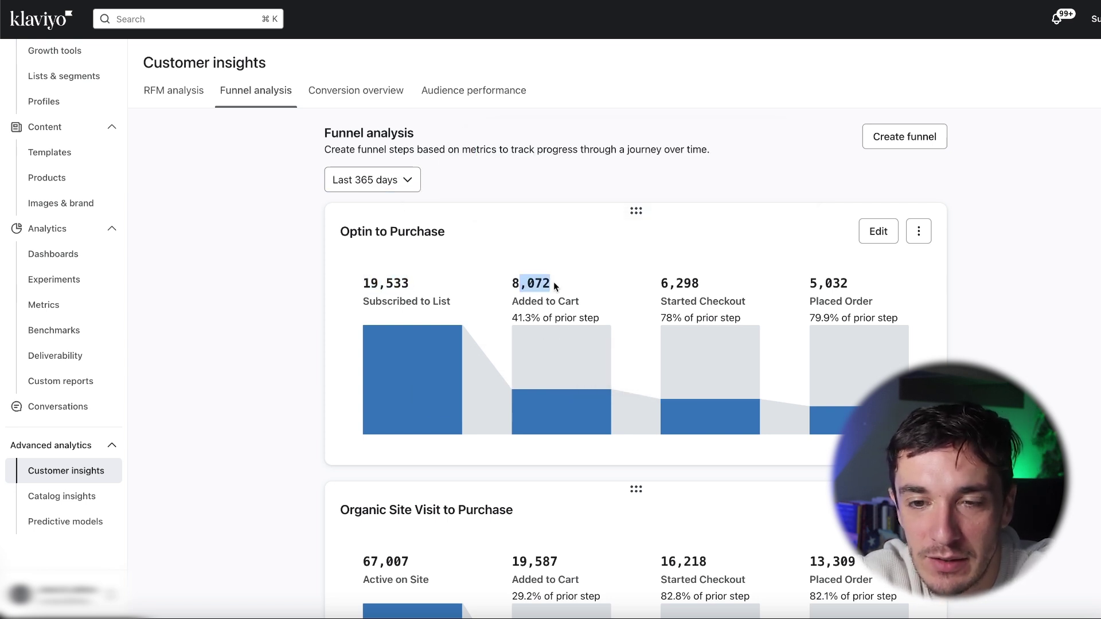
left_click_drag(518, 318, 600, 316)
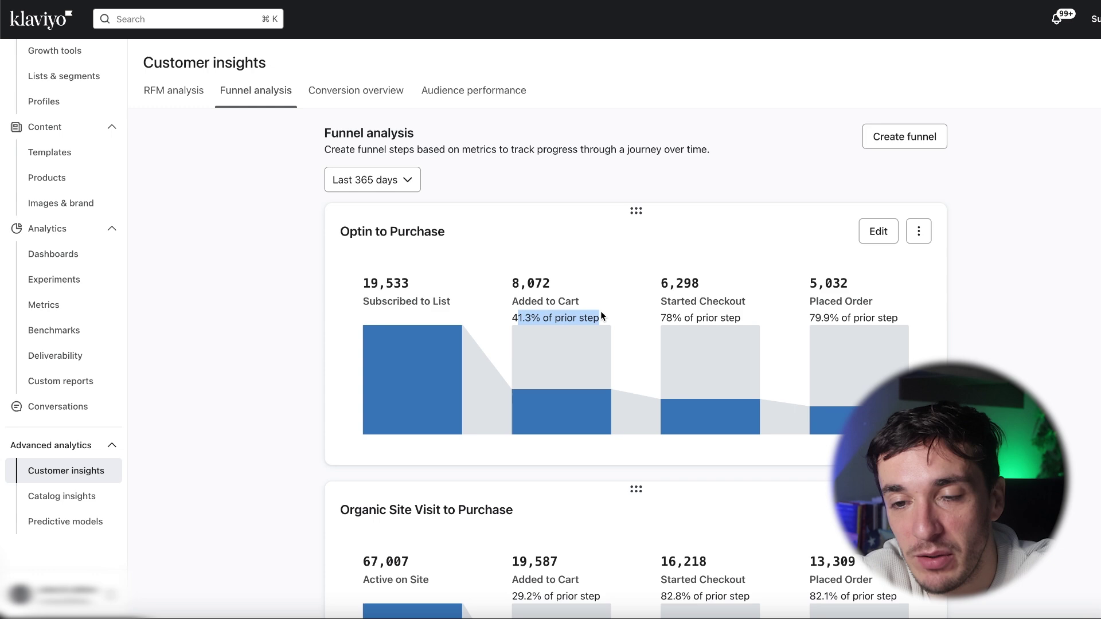
left_click(684, 305)
double_click(829, 283)
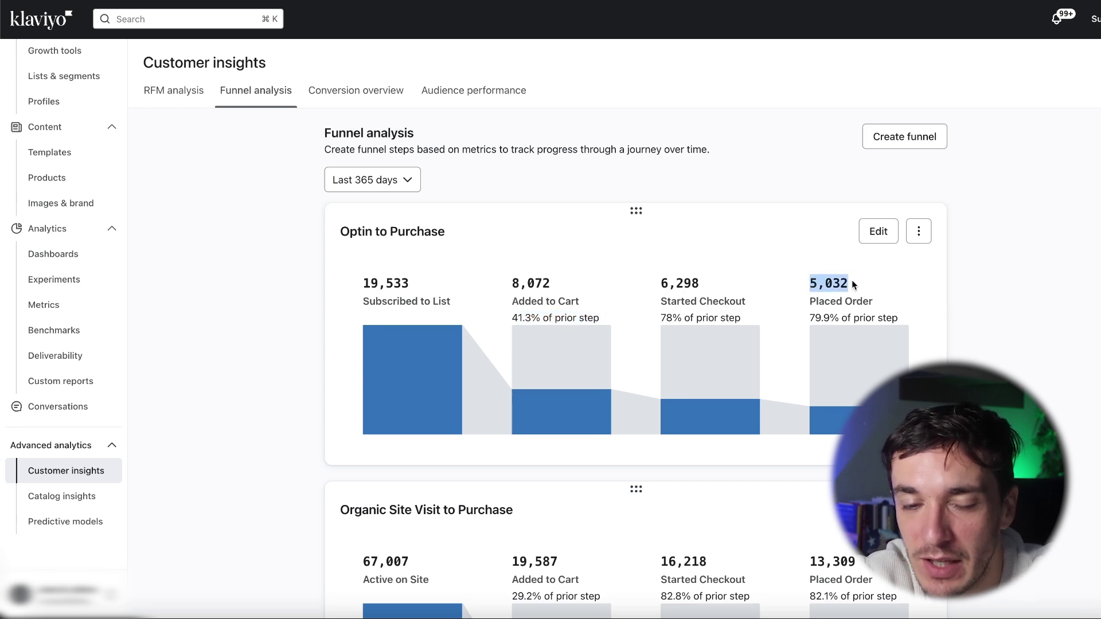
scroll(863, 333, "down", 2)
scroll(911, 241, "up", 1)
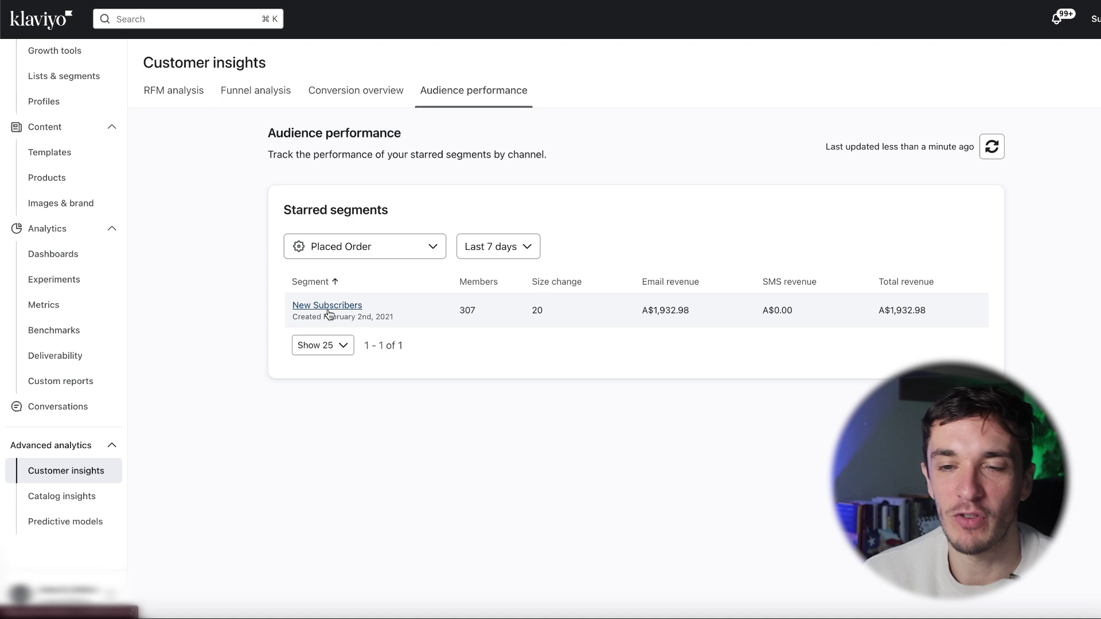
Step: Set the segment performance date range to Last 365 days and open the Placed Order metric choices
left_click(498, 246)
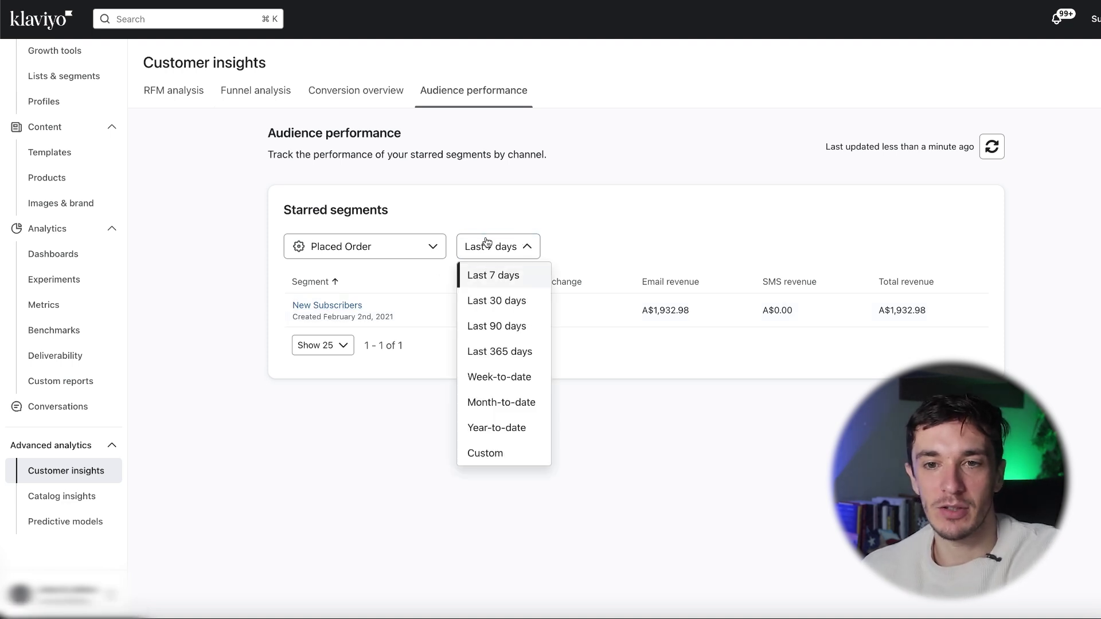
left_click(496, 352)
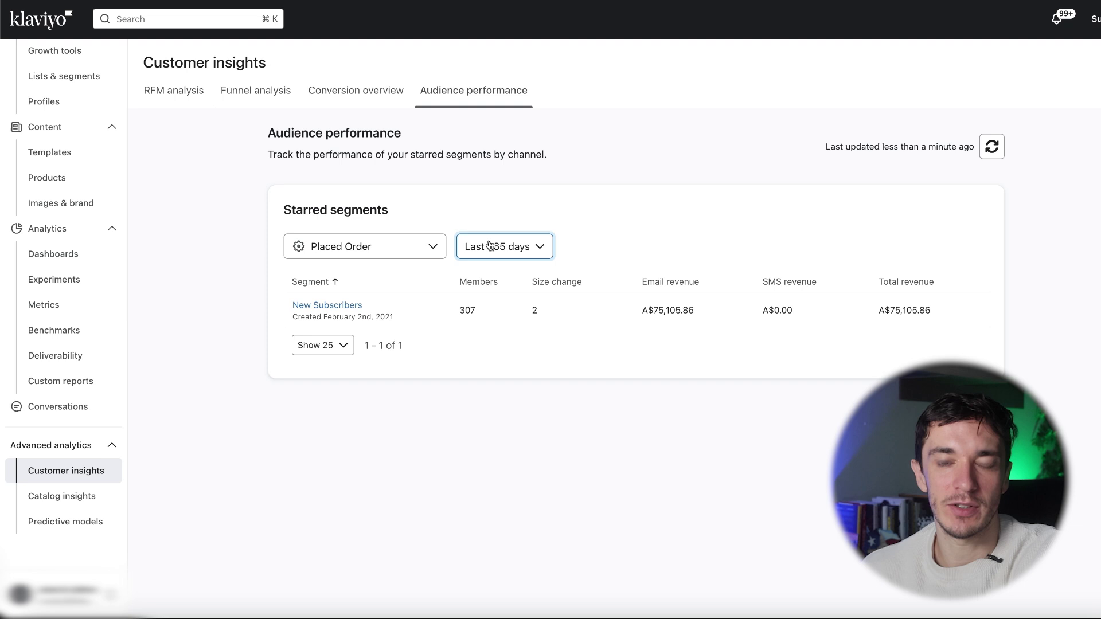
left_click(695, 310)
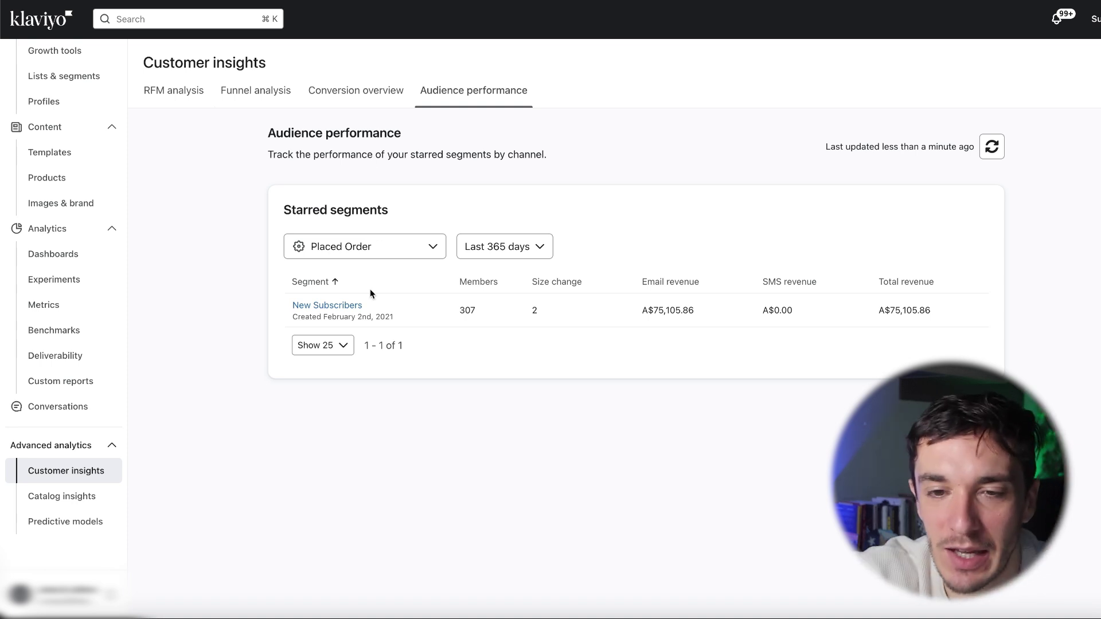
left_click(383, 240)
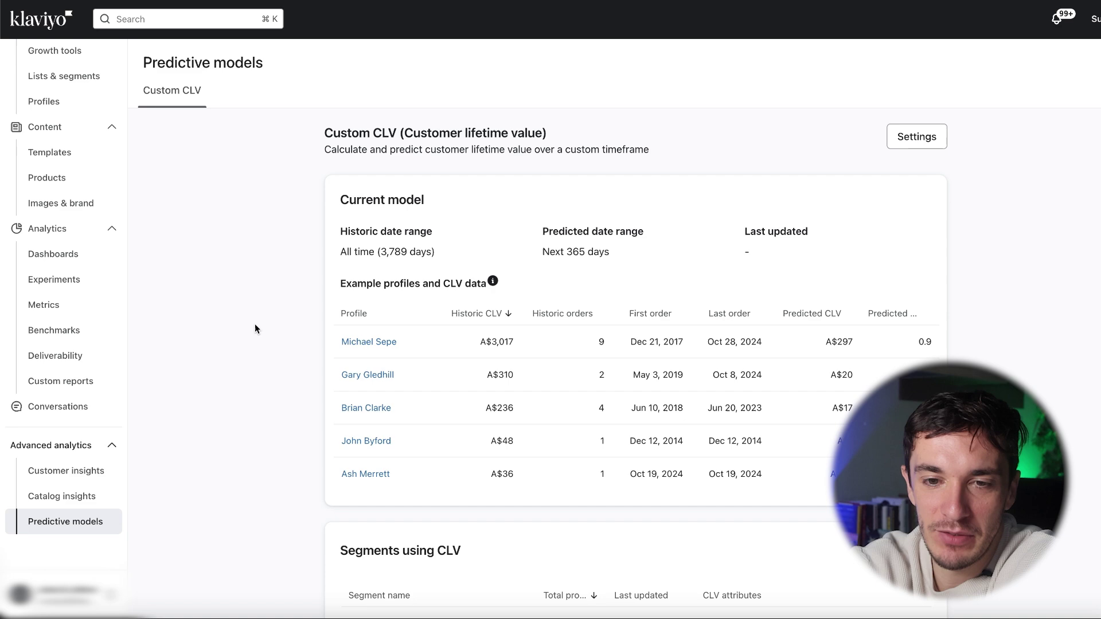
Step: Scroll to Segments using CLV on the Custom CLV page and start a new segment with Create
scroll(278, 352, "down", 6)
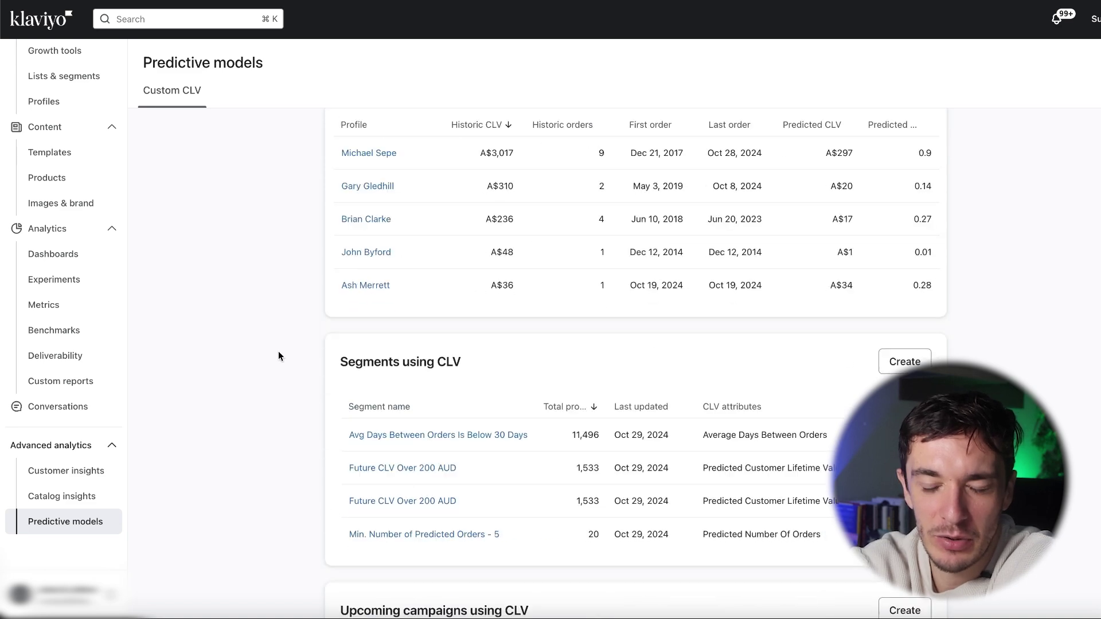
scroll(279, 356, "up", 6)
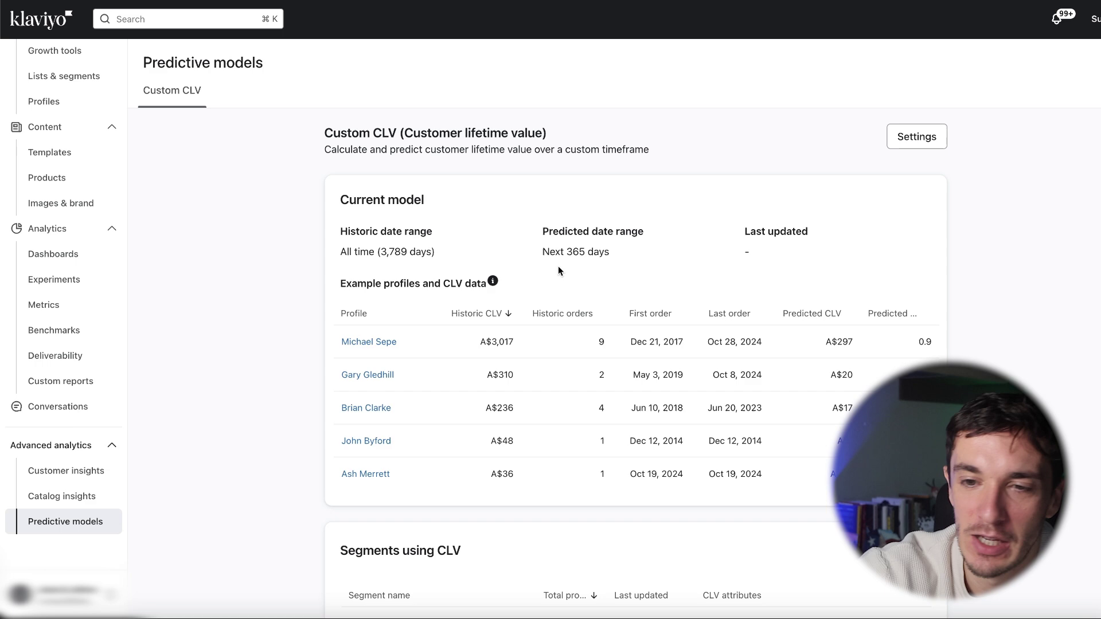
scroll(577, 404, "down", 6)
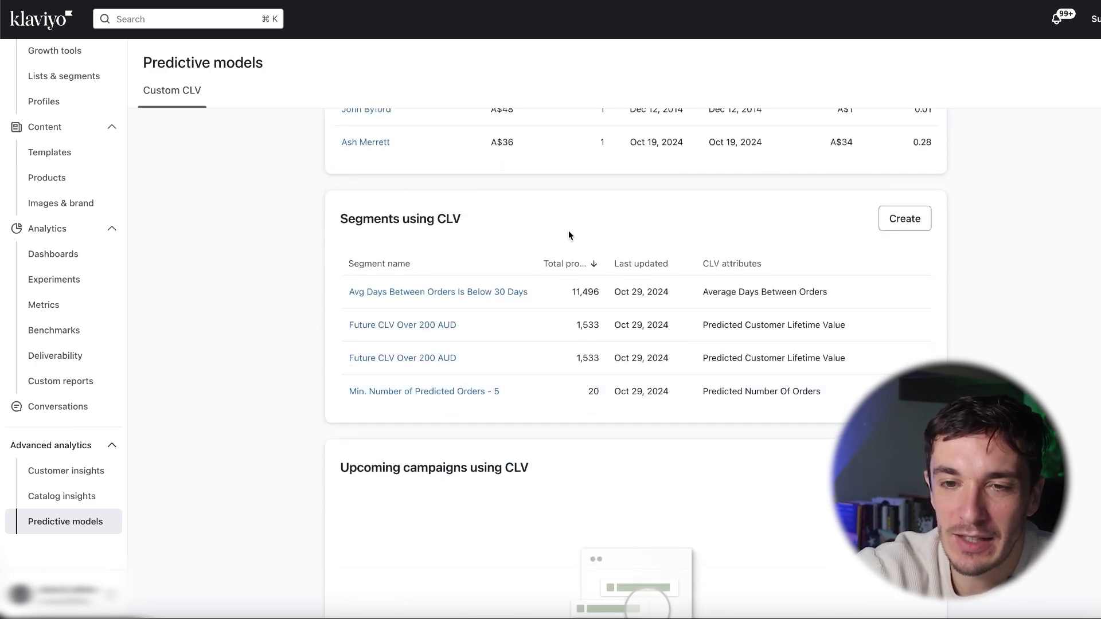
left_click(911, 219)
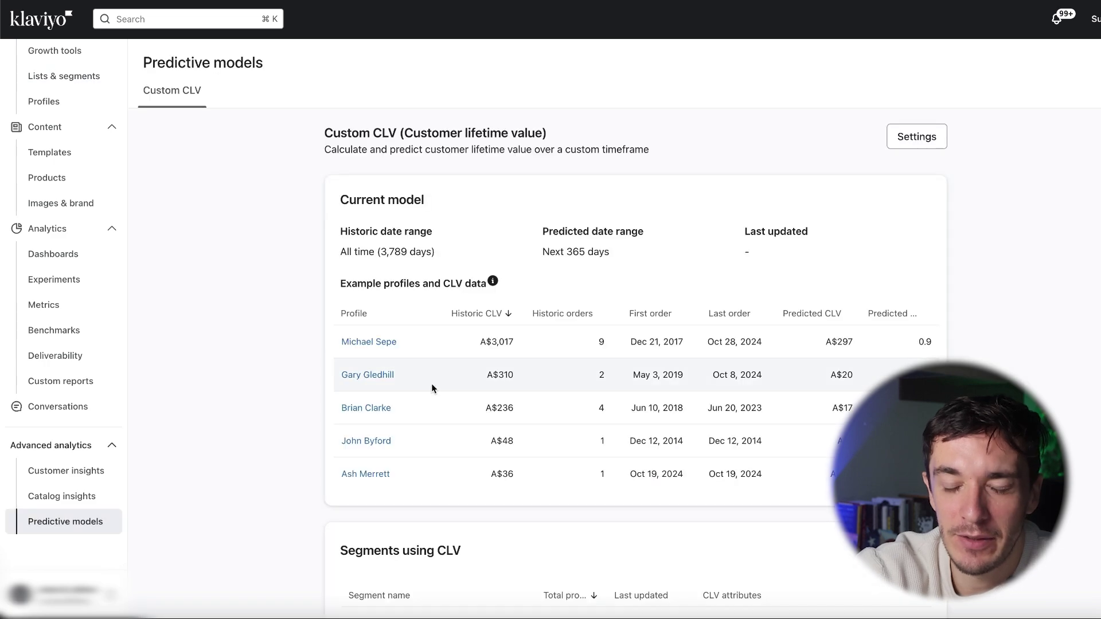
Step: Inspect the Avg Days Between Orders Is Below 30 Days segment, then return to the Custom CLV model page
scroll(429, 385, "down", 5)
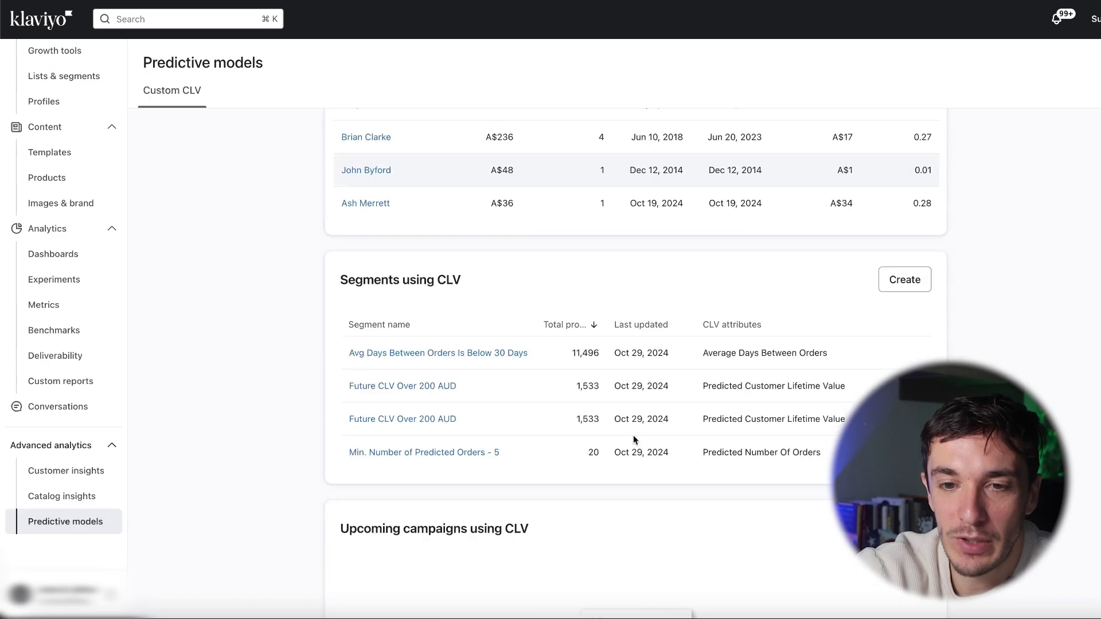
left_click(393, 354)
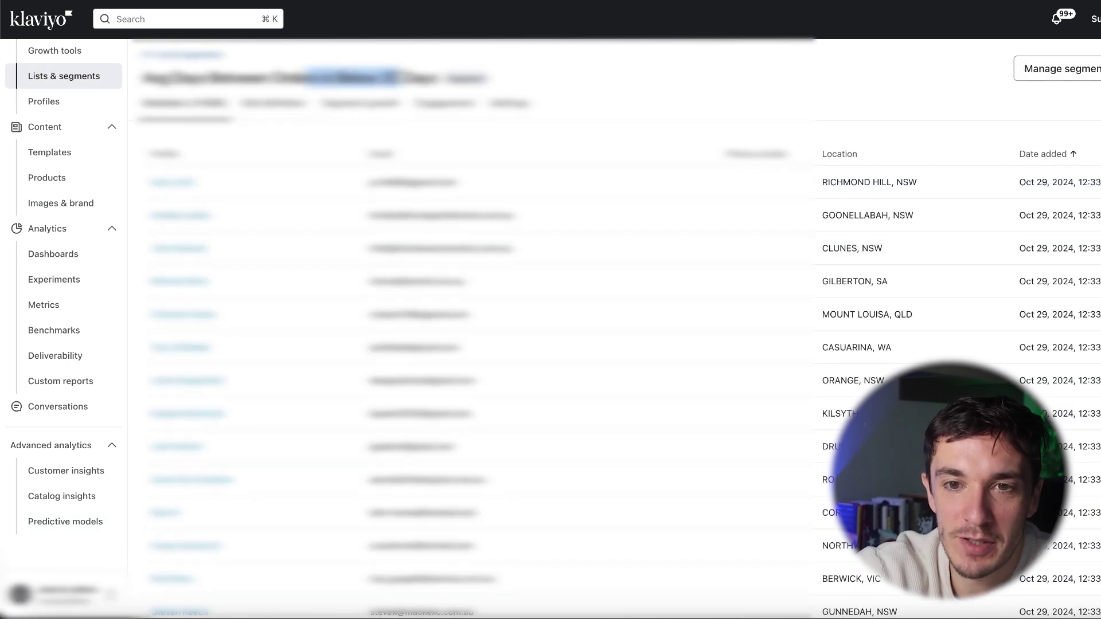
left_click_drag(401, 78, 433, 78)
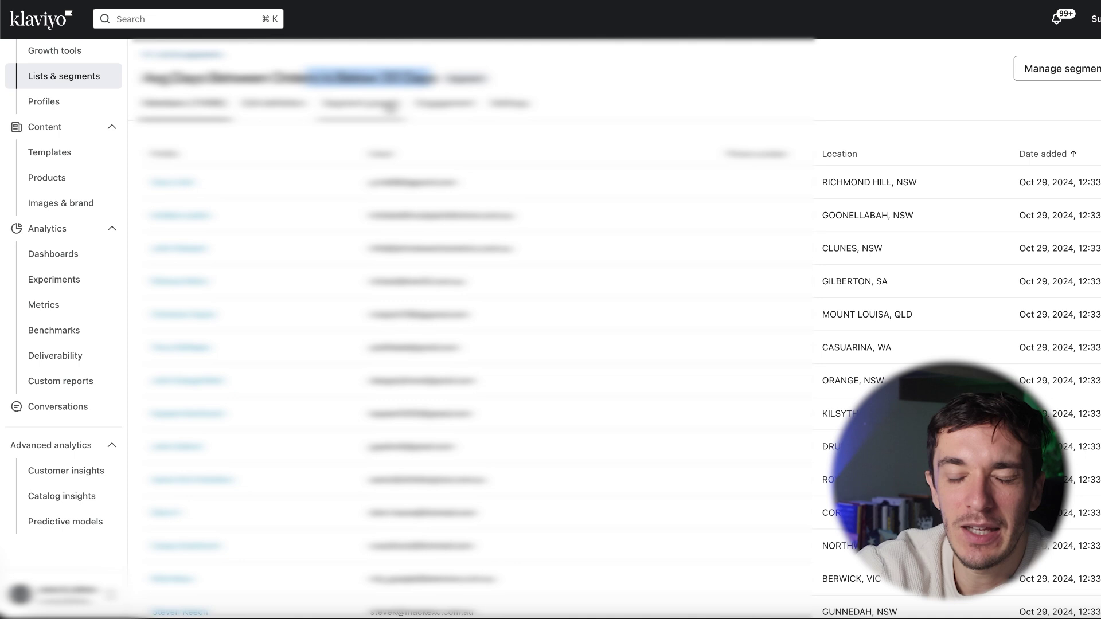
left_click(339, 78)
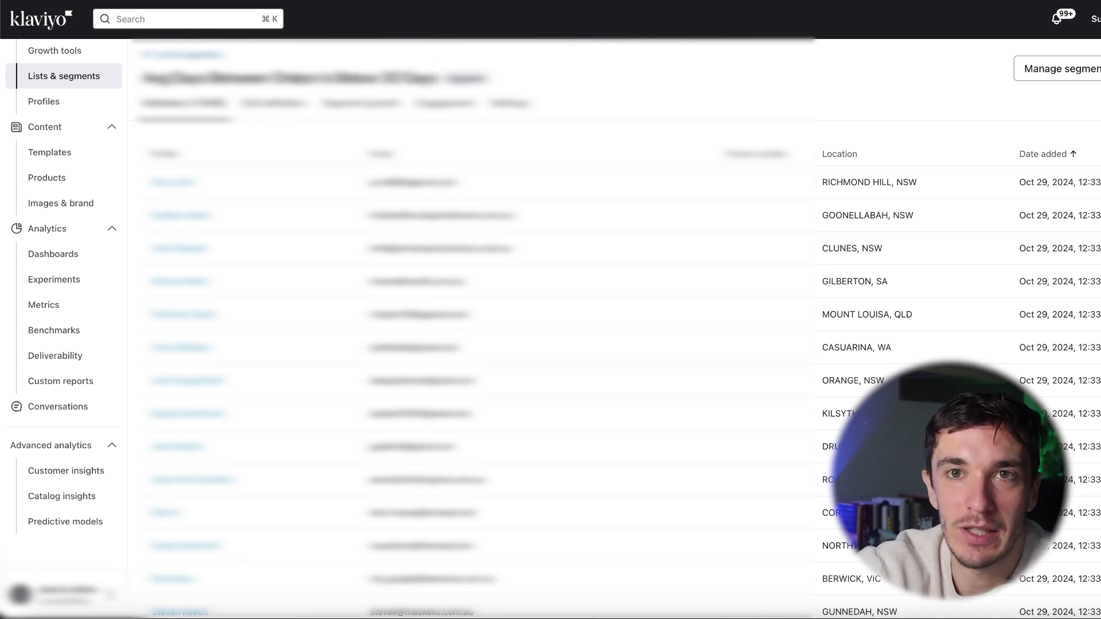
scroll(183, 195, "down", 5)
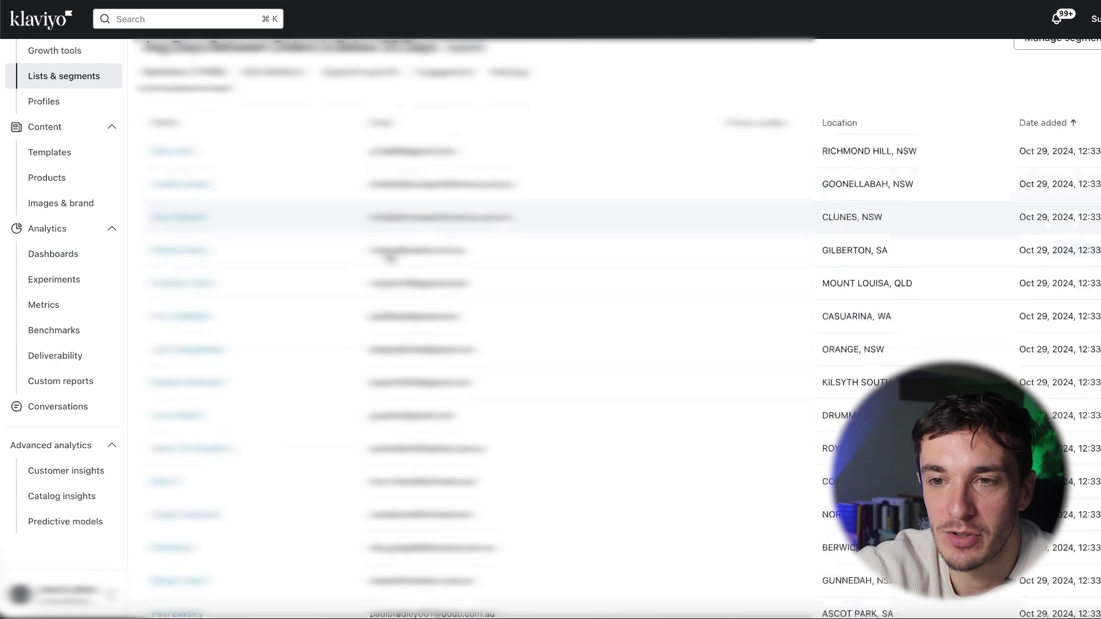
scroll(319, 163, "up", 5)
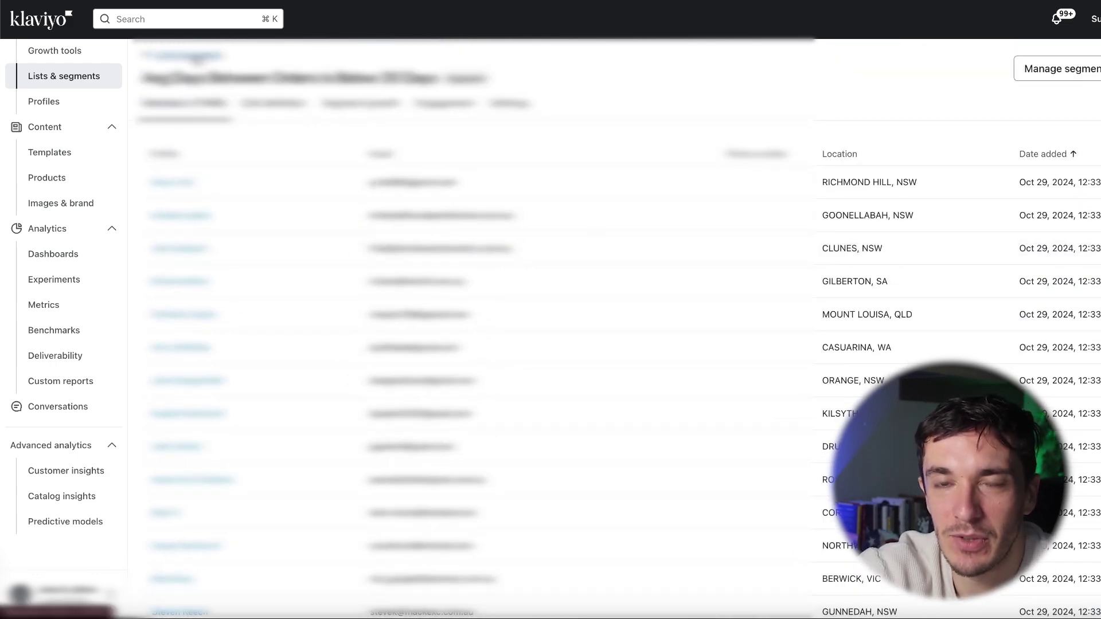
left_click(189, 56)
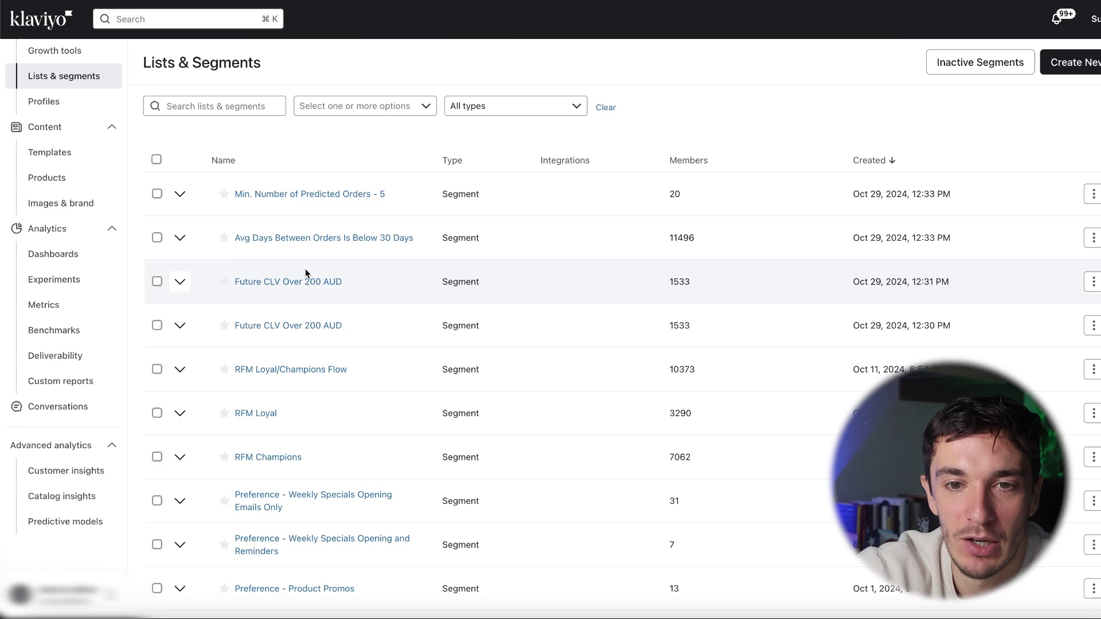
left_click(80, 521)
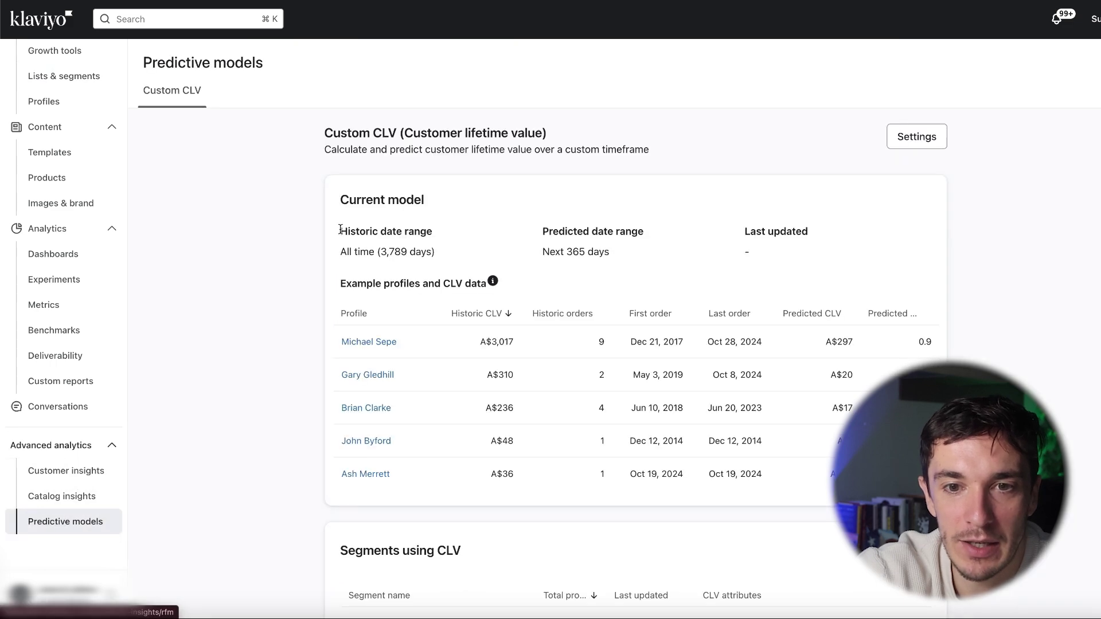
Step: Open the Future CLV Over 200 AUD segment and scroll through a member's profile and event timeline
scroll(539, 304, "down", 6)
left_click(433, 340)
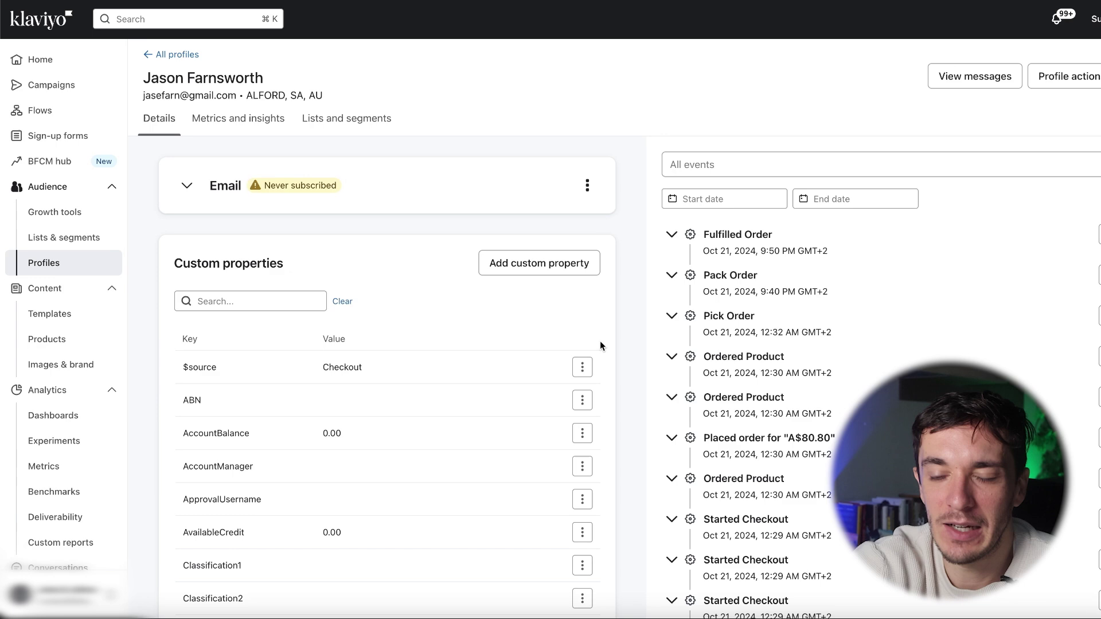
scroll(750, 344, "down", 15)
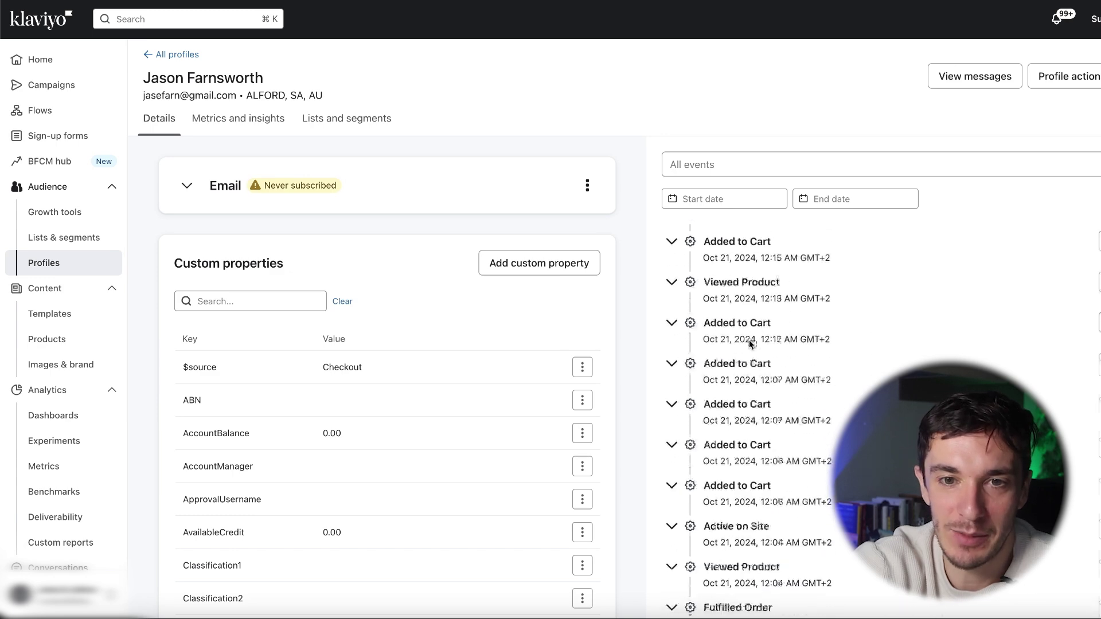
scroll(750, 344, "up", 15)
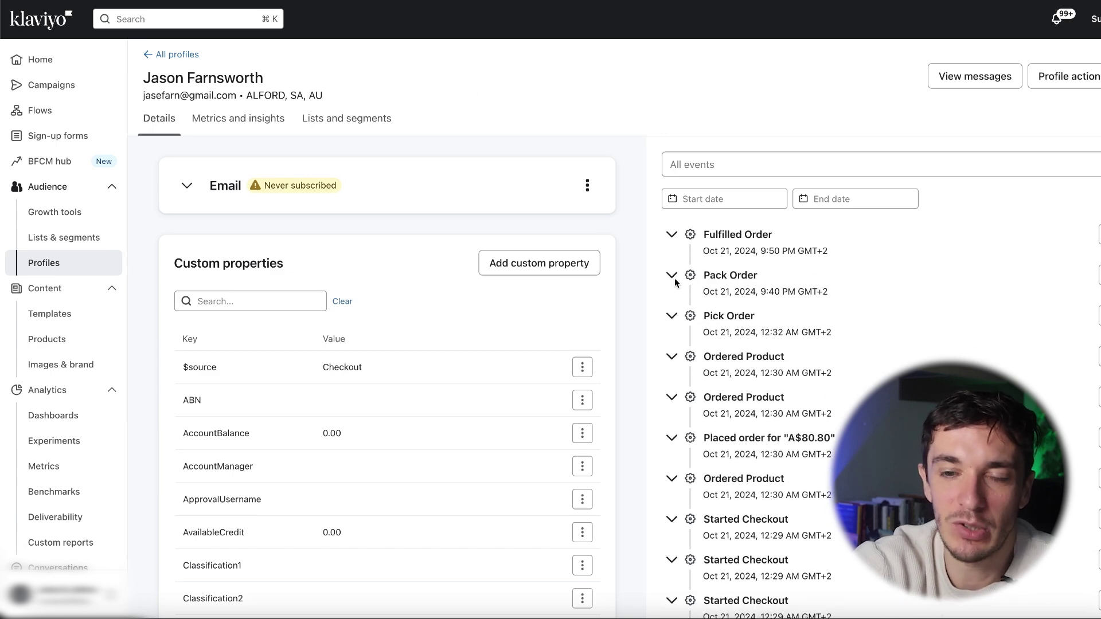
scroll(709, 356, "down", 10)
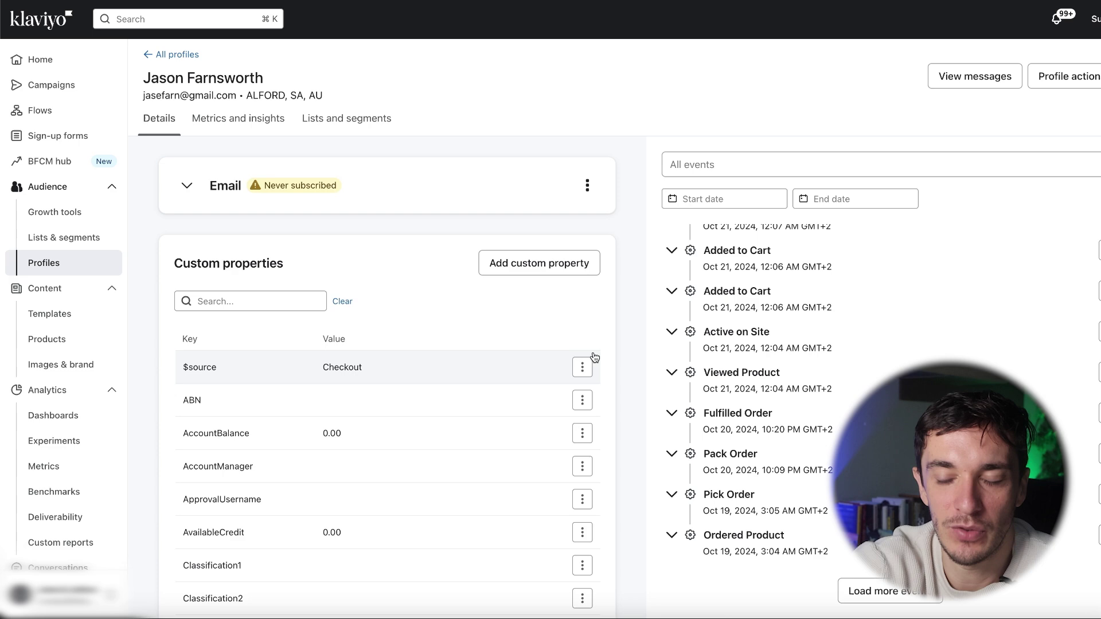
scroll(751, 378, "up", 10)
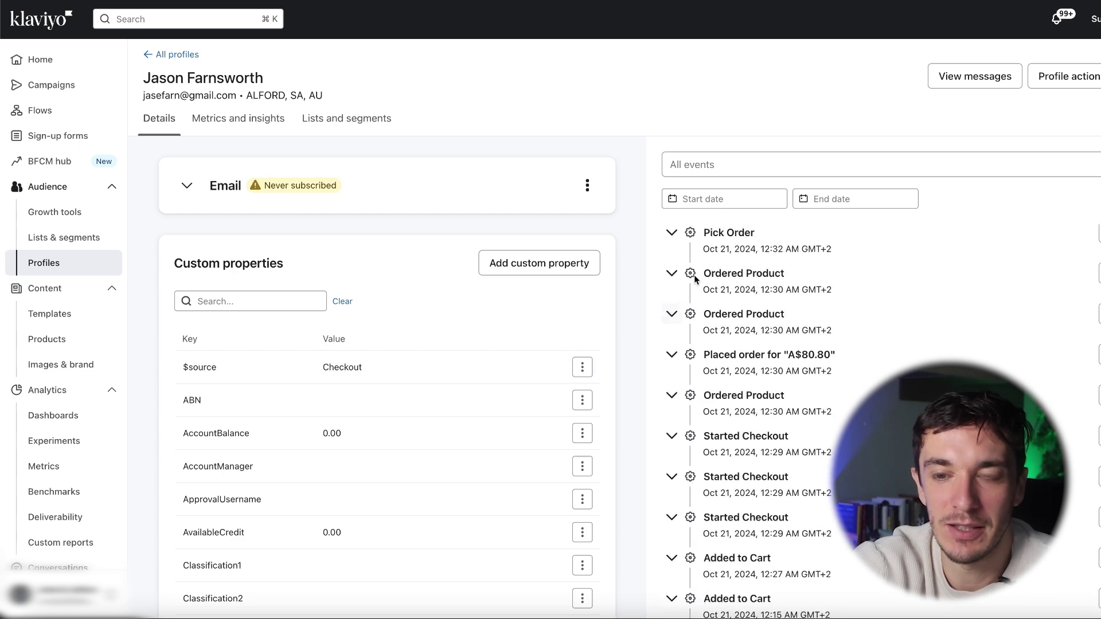
Step: Go to Predictive models, look at the Min. Number of Predicted Orders - 5 segment, then come back
left_click(172, 55)
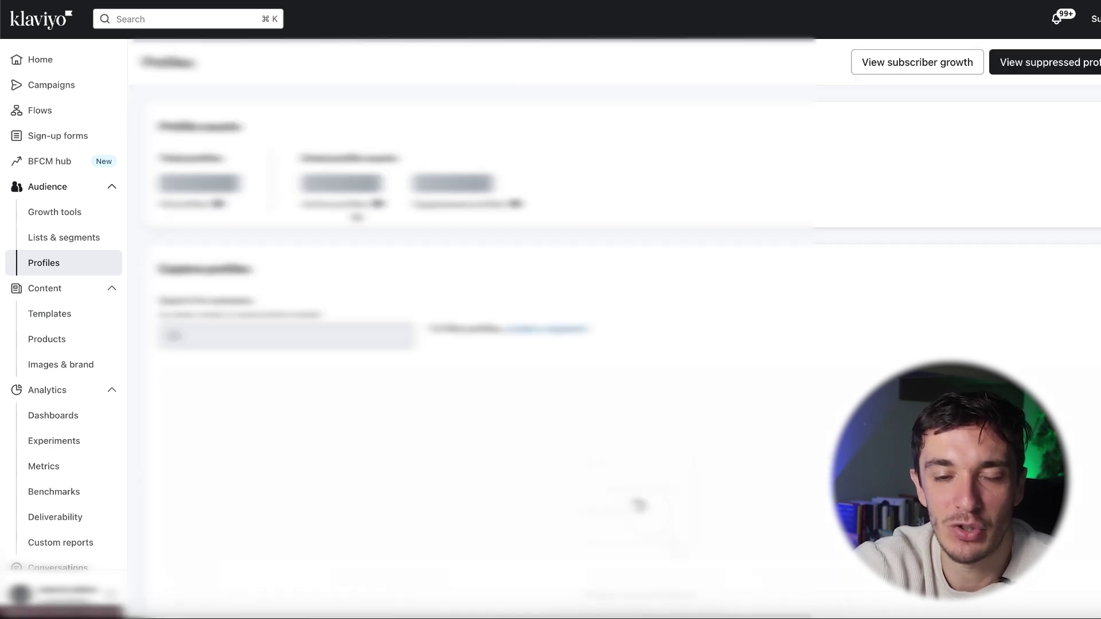
scroll(69, 527, "down", 3)
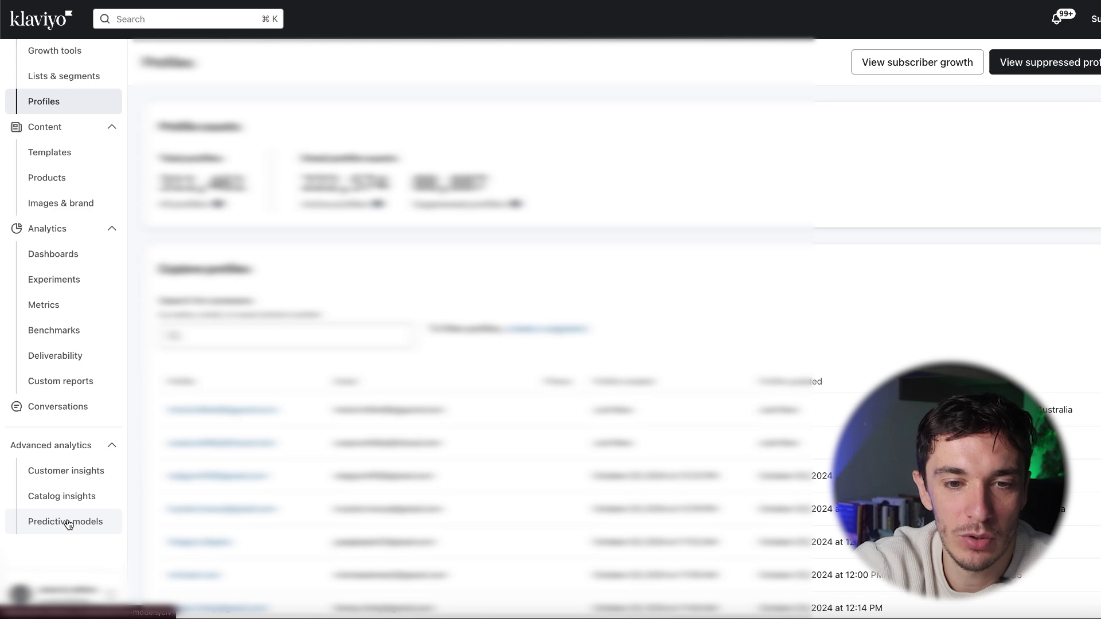
left_click(66, 521)
scroll(581, 312, "down", 10)
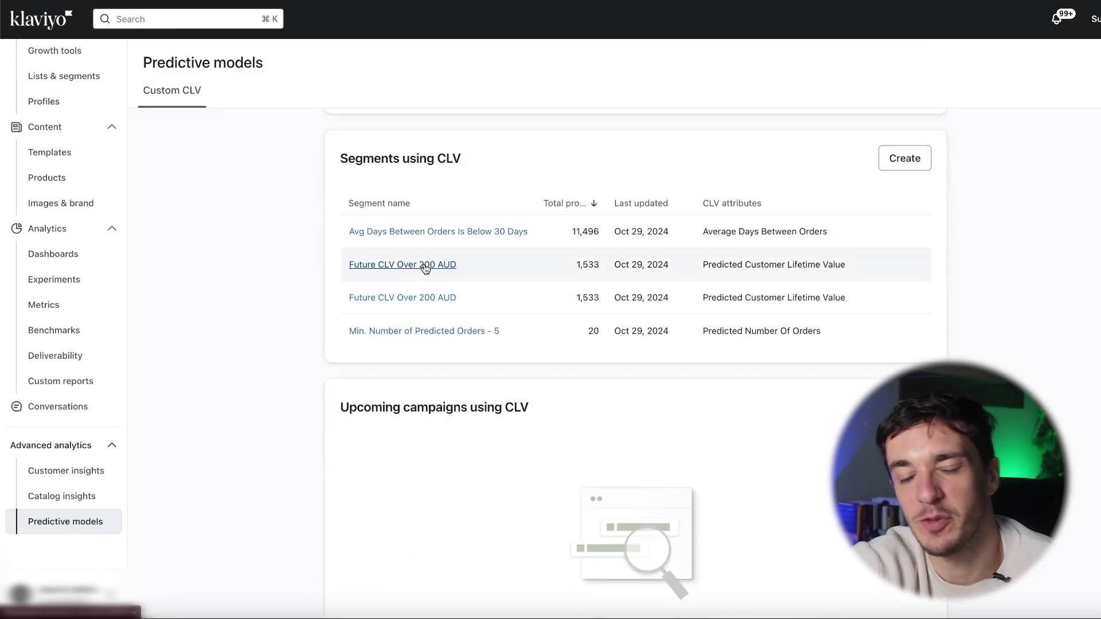
left_click(410, 332)
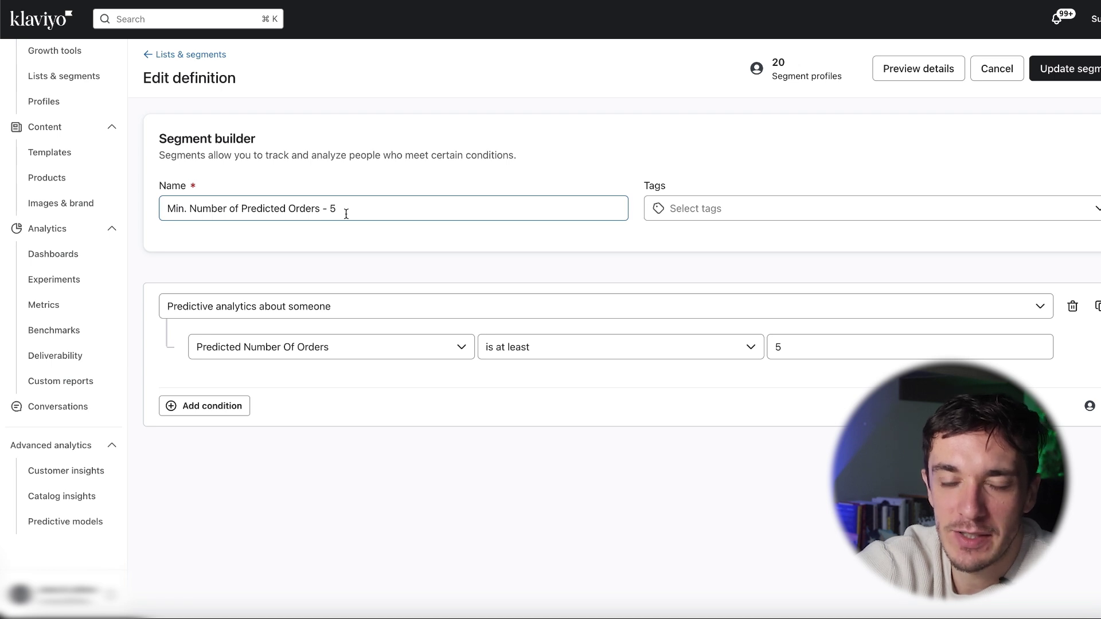
left_click(191, 55)
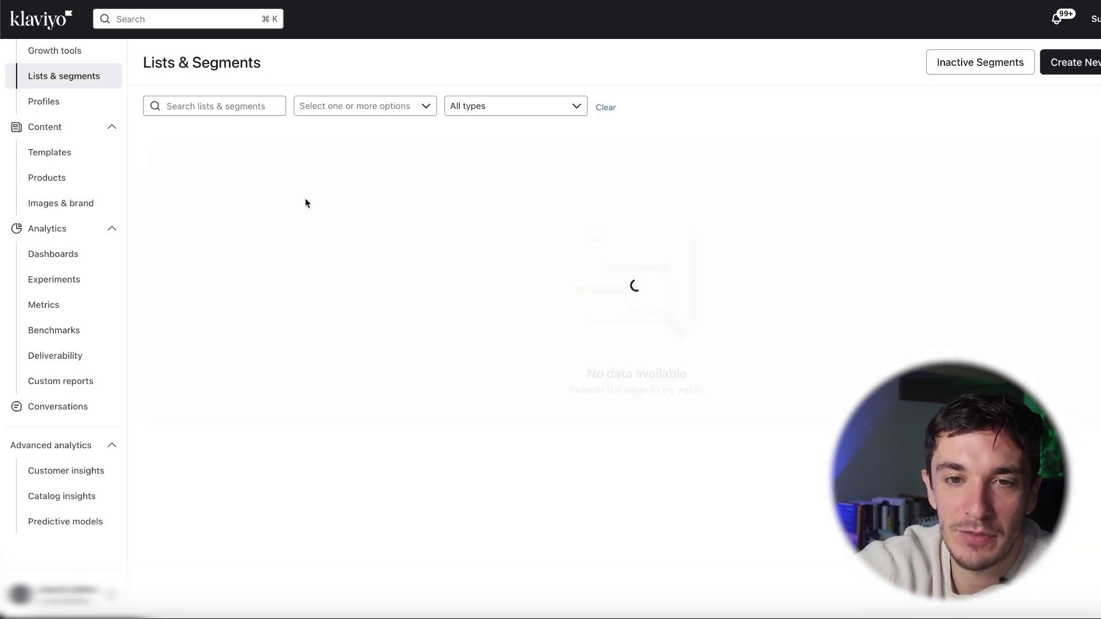
left_click(64, 521)
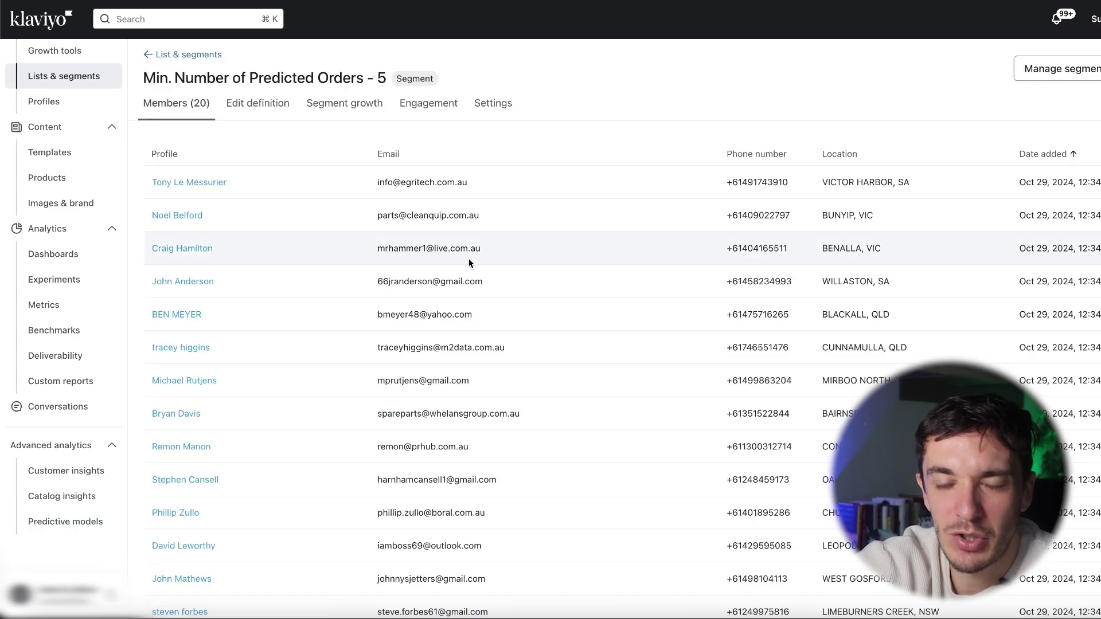
Step: View a segment member's profile, then return to the Custom CLV predictive models page
scroll(338, 217, "down", 6)
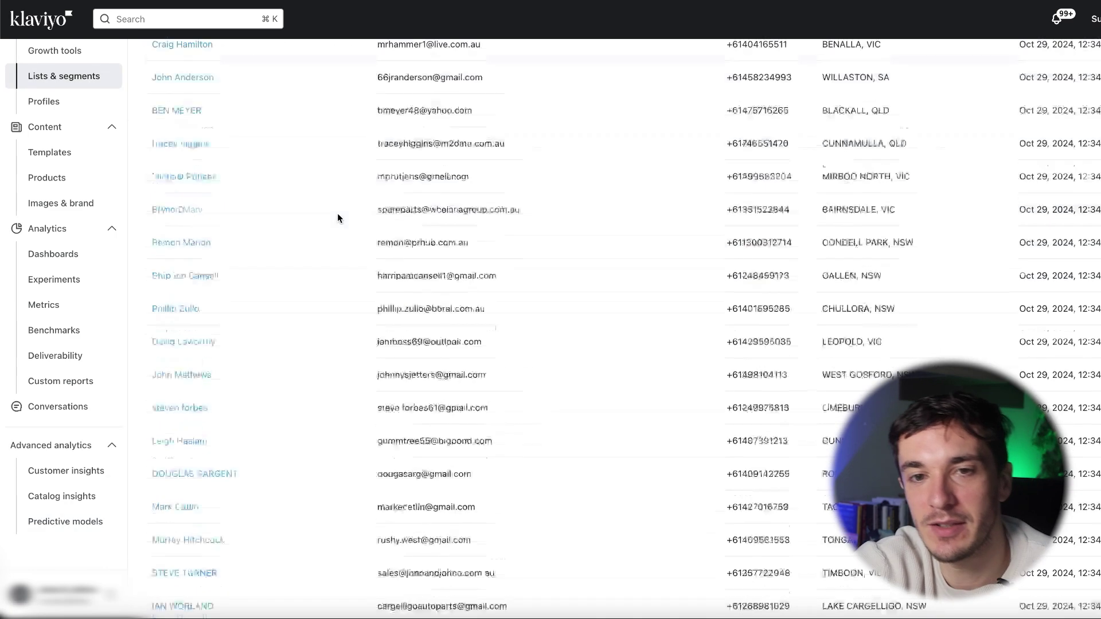
scroll(338, 218, "up", 4)
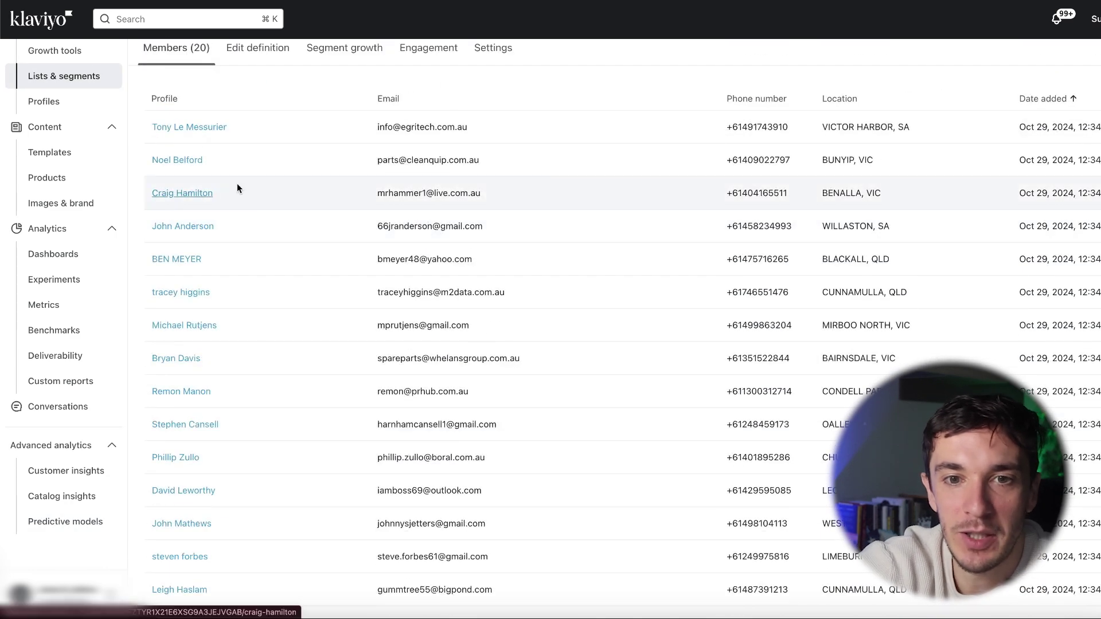
left_click(854, 258)
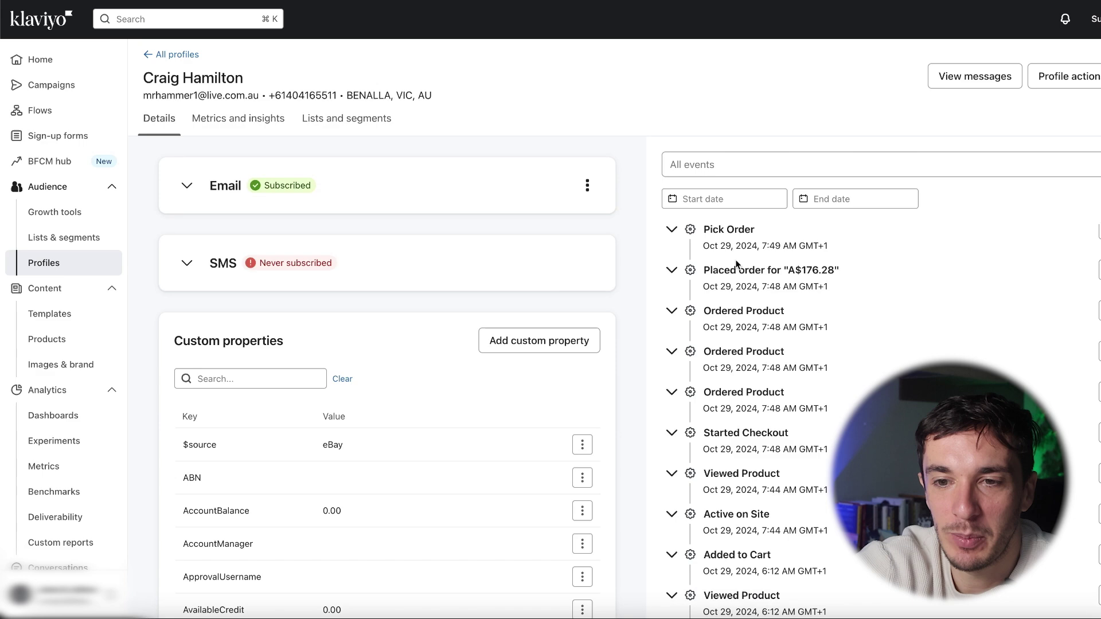
scroll(737, 263, "down", 10)
scroll(736, 264, "up", 10)
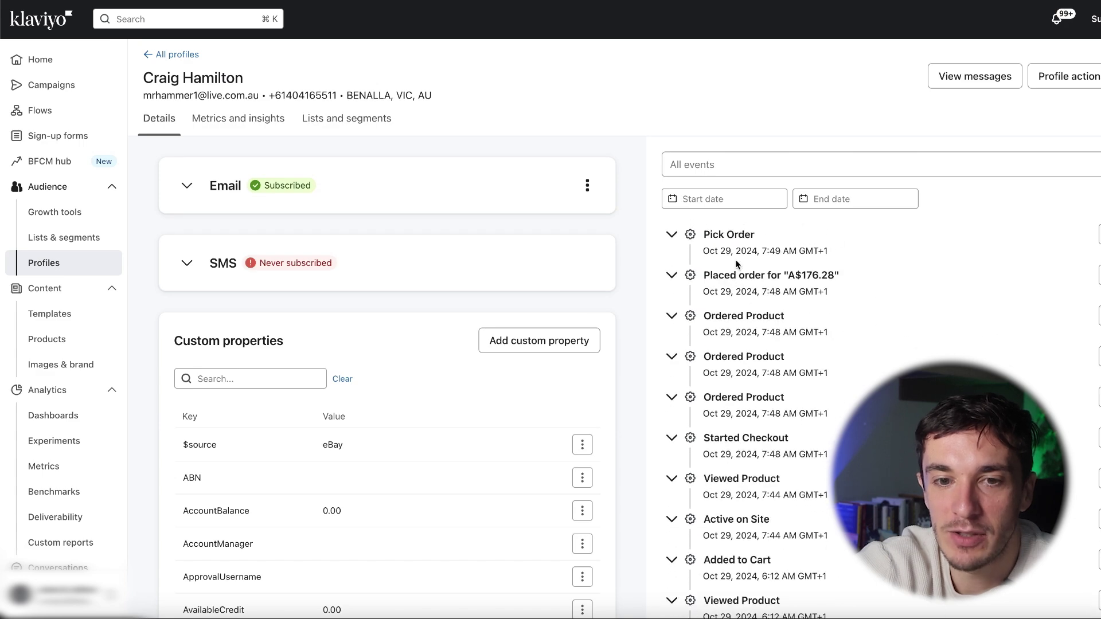
left_click(175, 55)
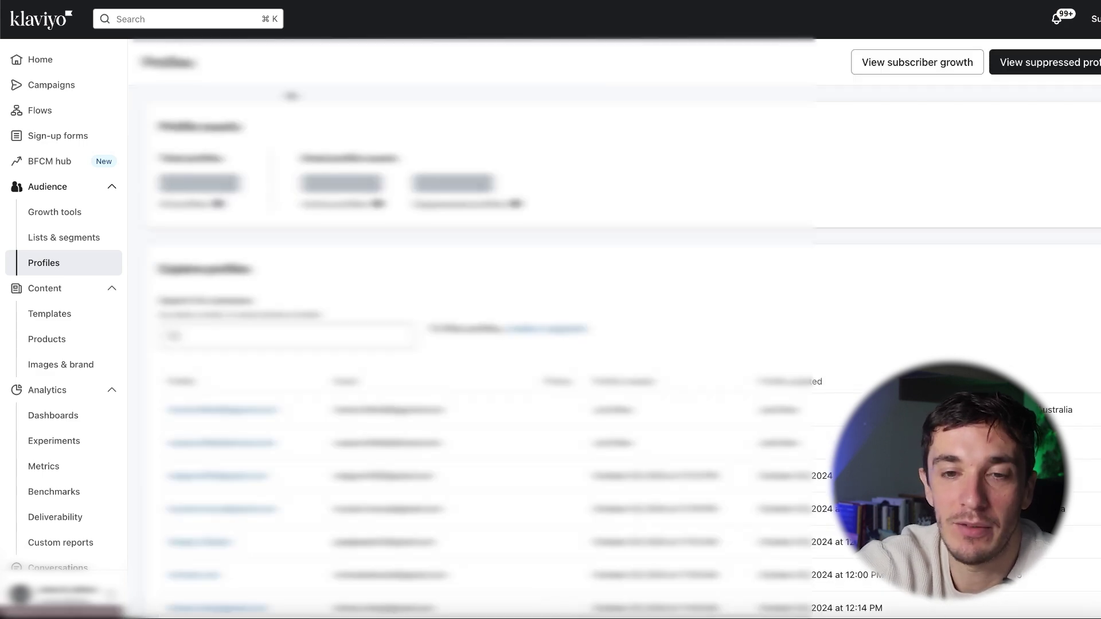
scroll(76, 432, "down", 3)
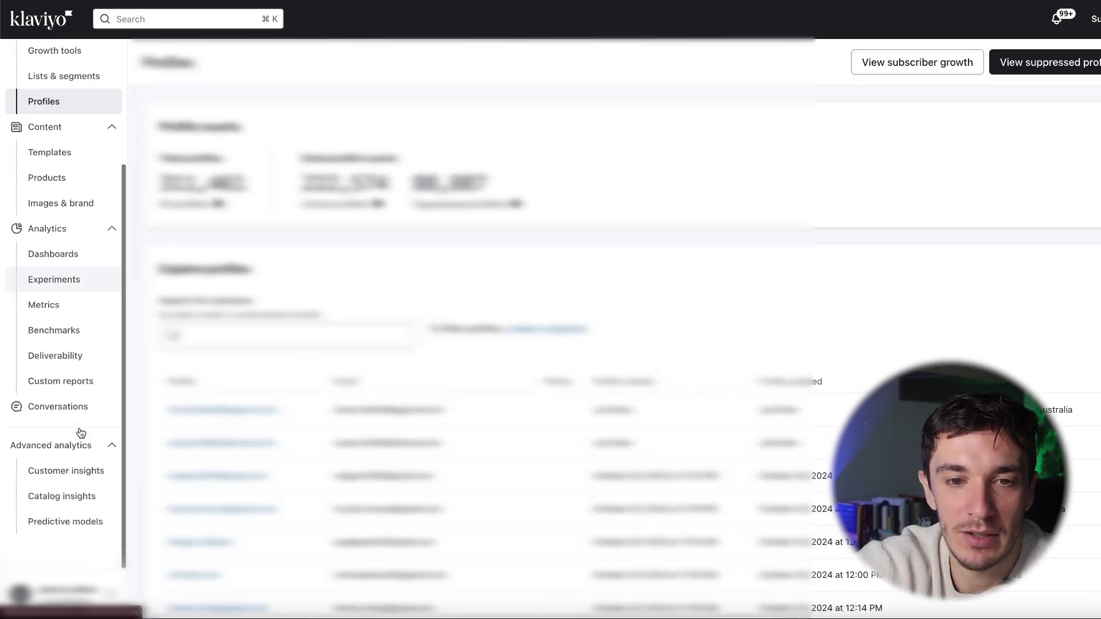
left_click(69, 520)
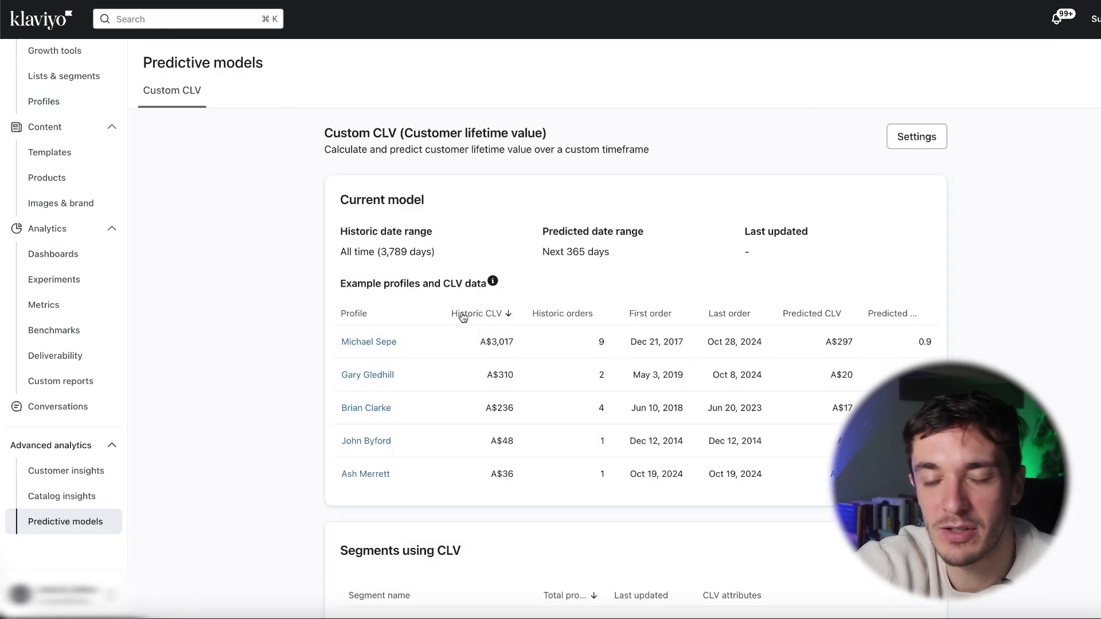
Step: Open the Min. Number of Predicted Orders - 5 segment and show its Edit definition tab
scroll(461, 311, "down", 5)
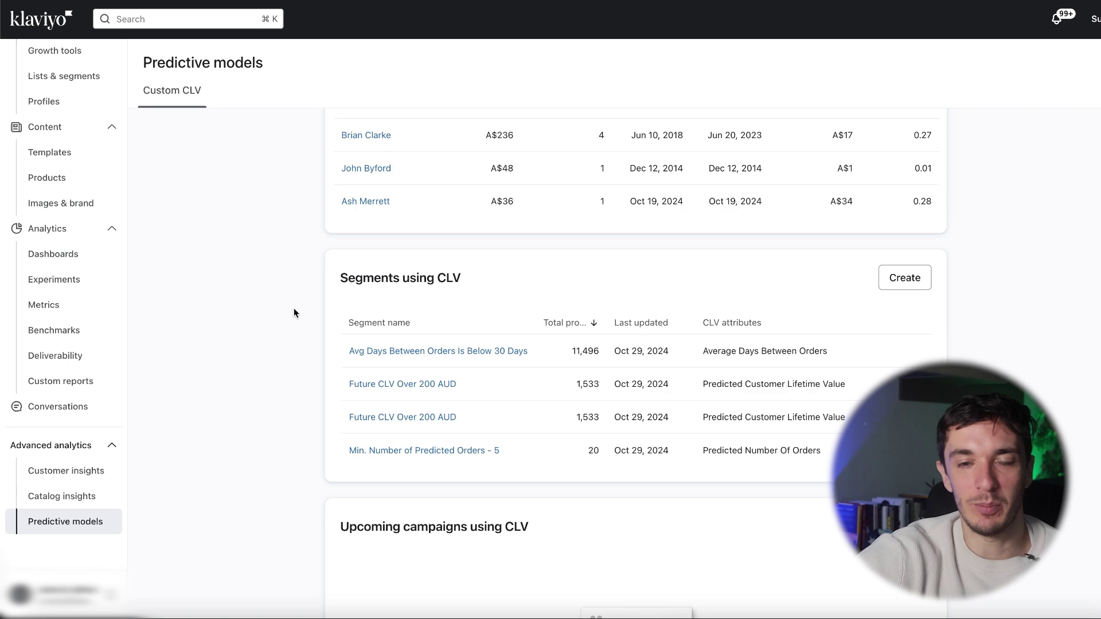
scroll(364, 304, "down", 4)
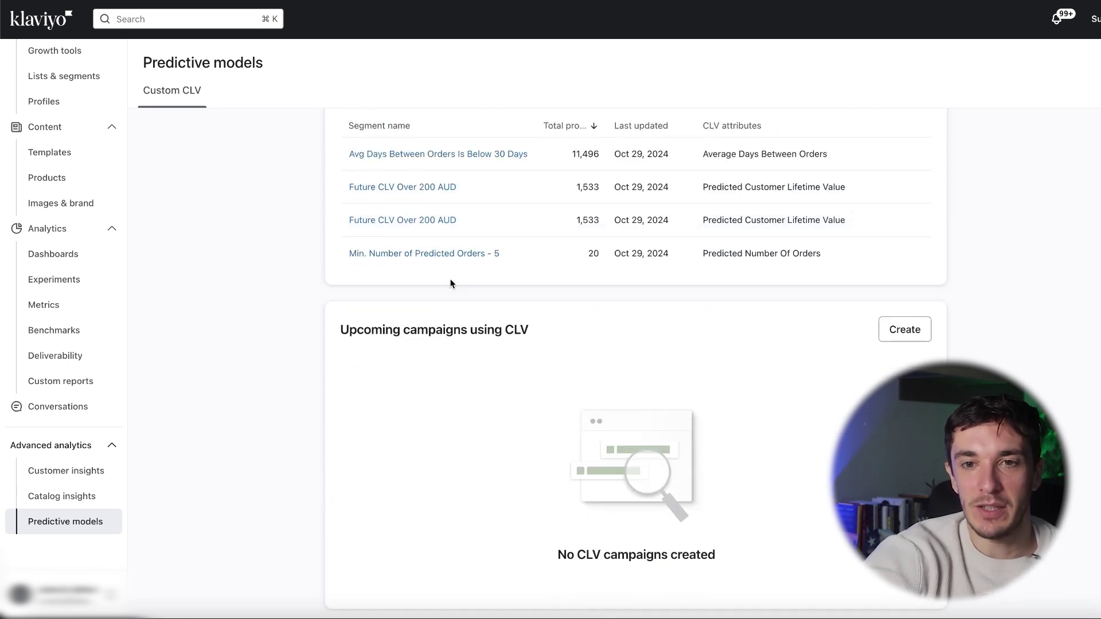
left_click(446, 252)
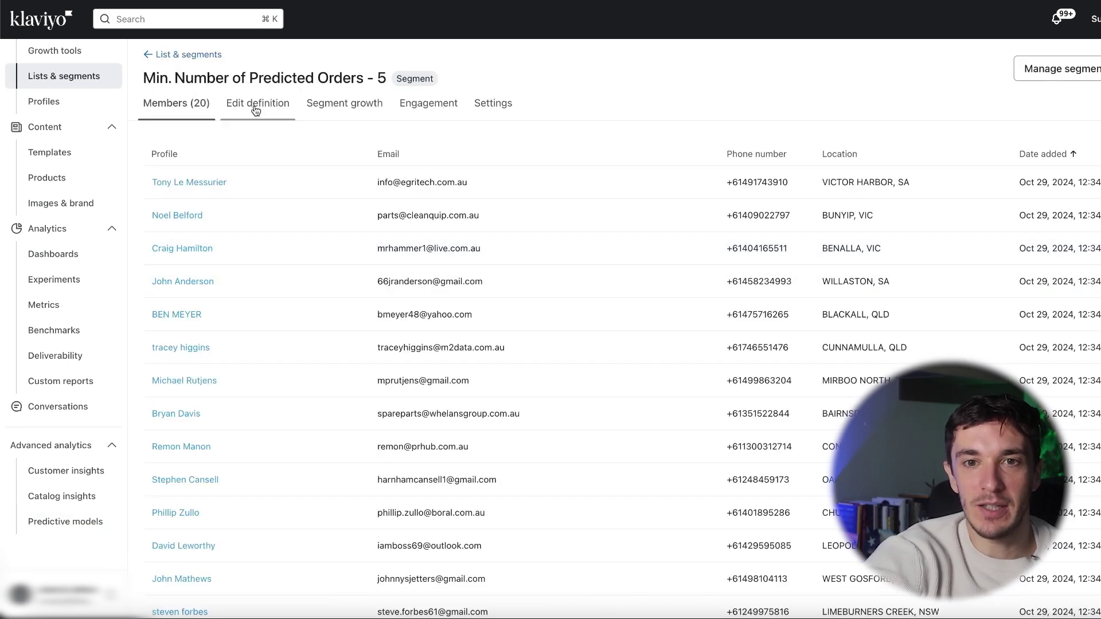
left_click(255, 109)
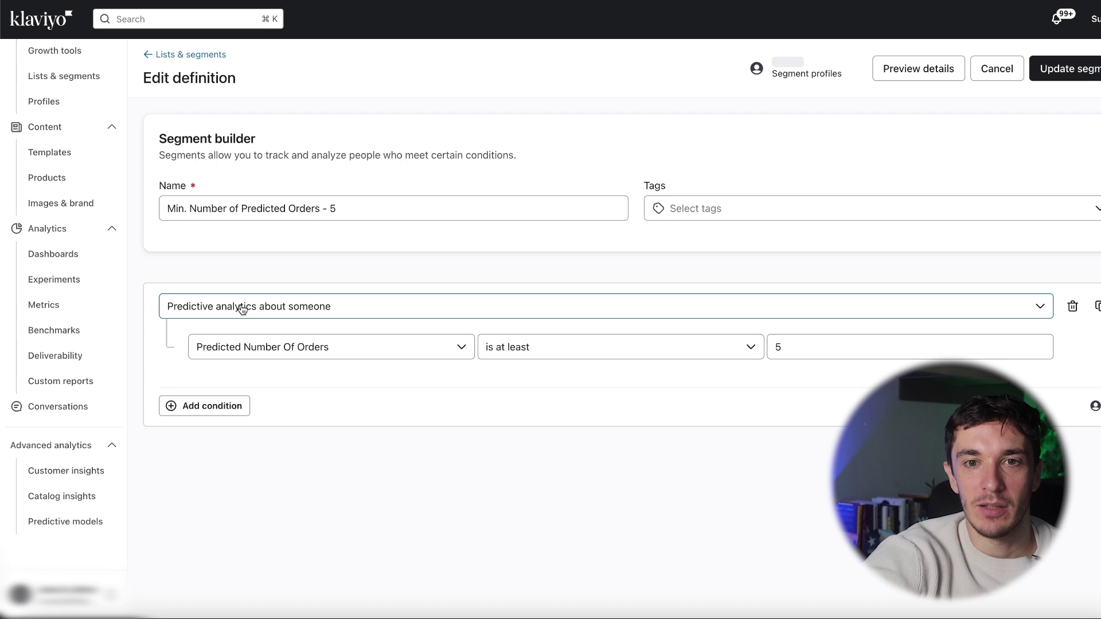
Step: Set the predictive analytics condition to Predicted Number Of Orders is at least 5
left_click(306, 208)
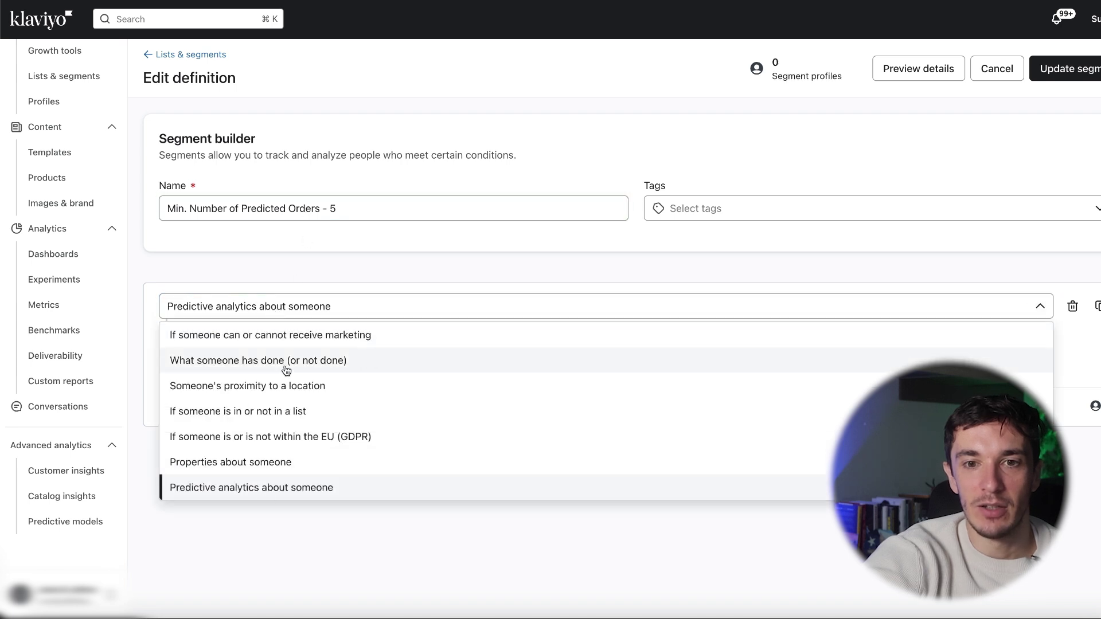
left_click(310, 492)
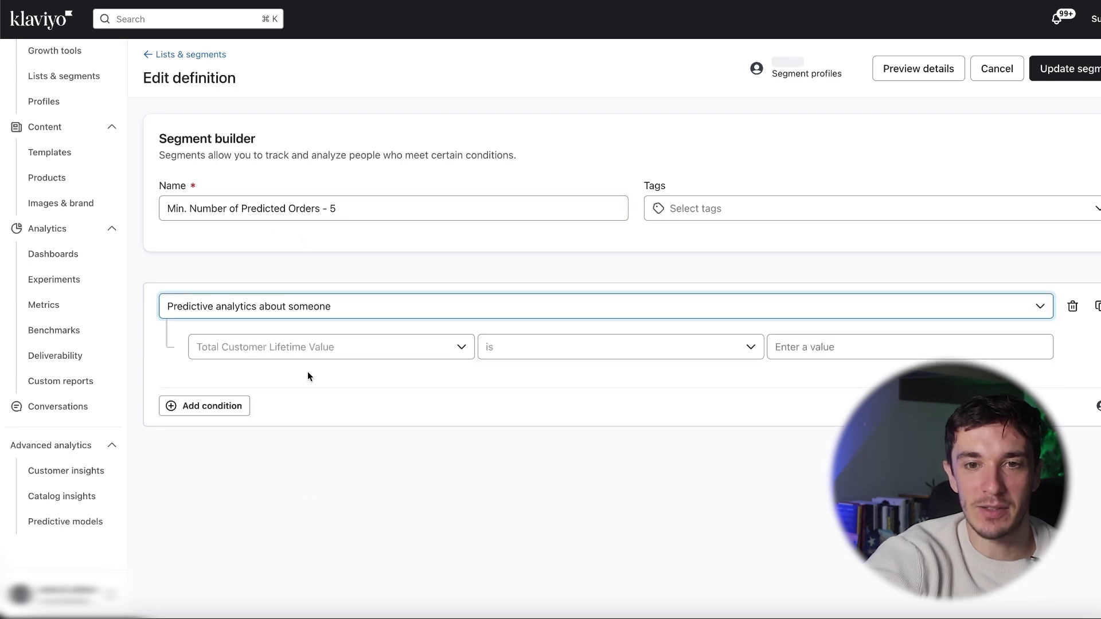
left_click(292, 352)
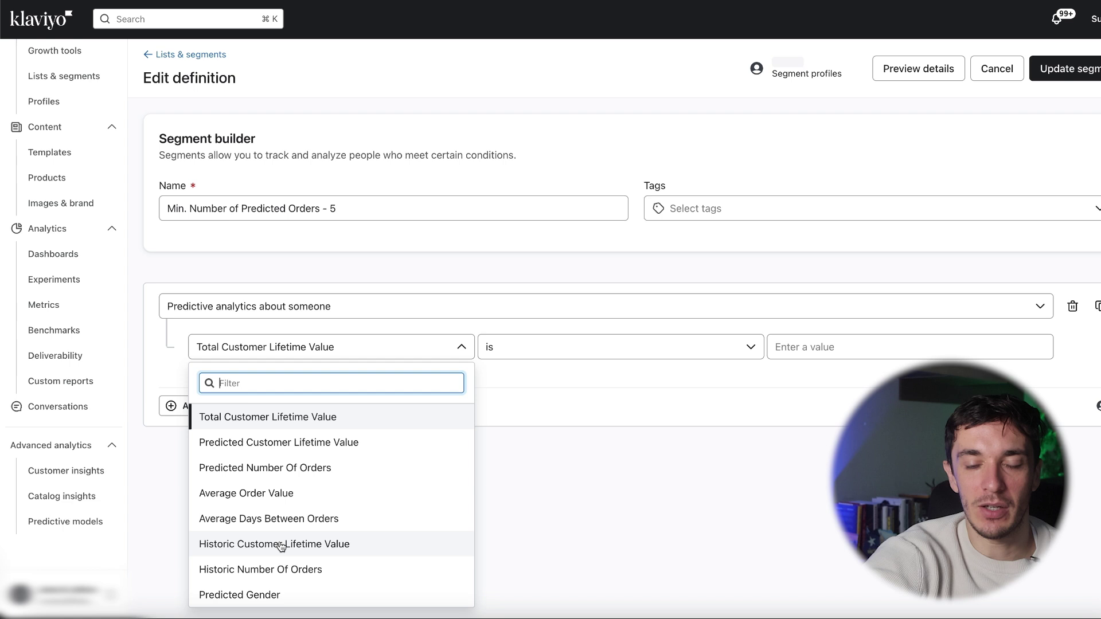
left_click(294, 581)
left_click(844, 352)
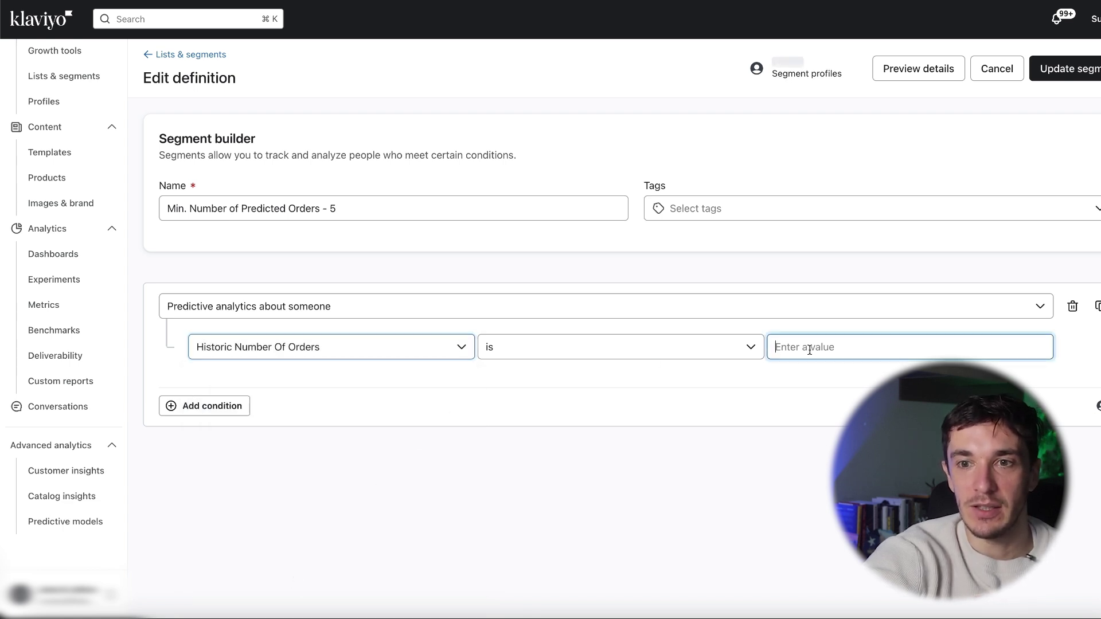
type("5")
left_click(549, 354)
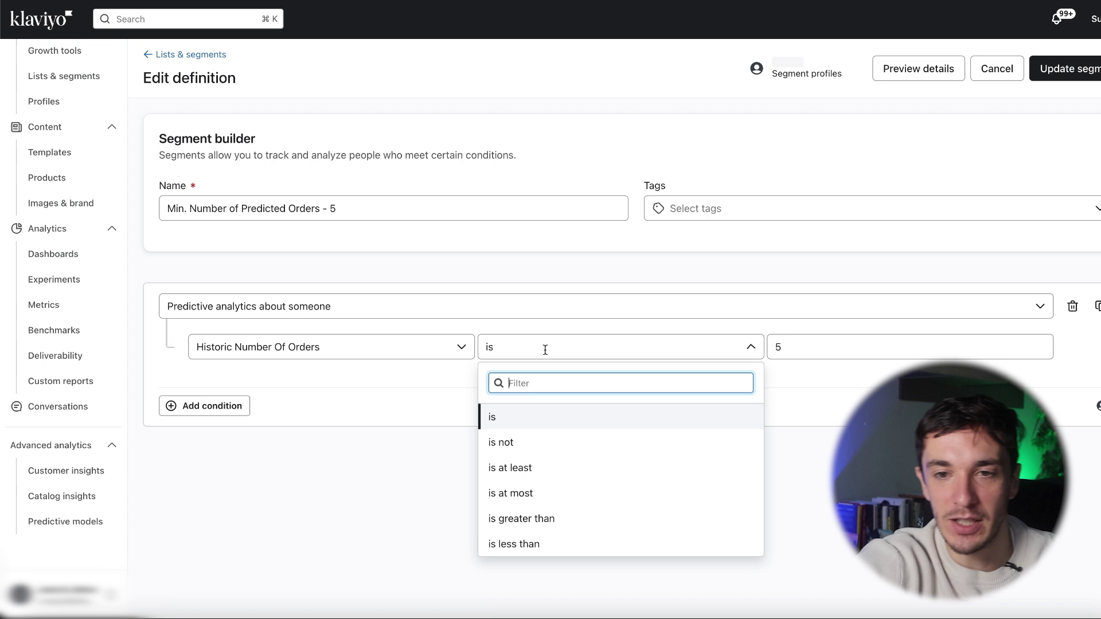
left_click(552, 473)
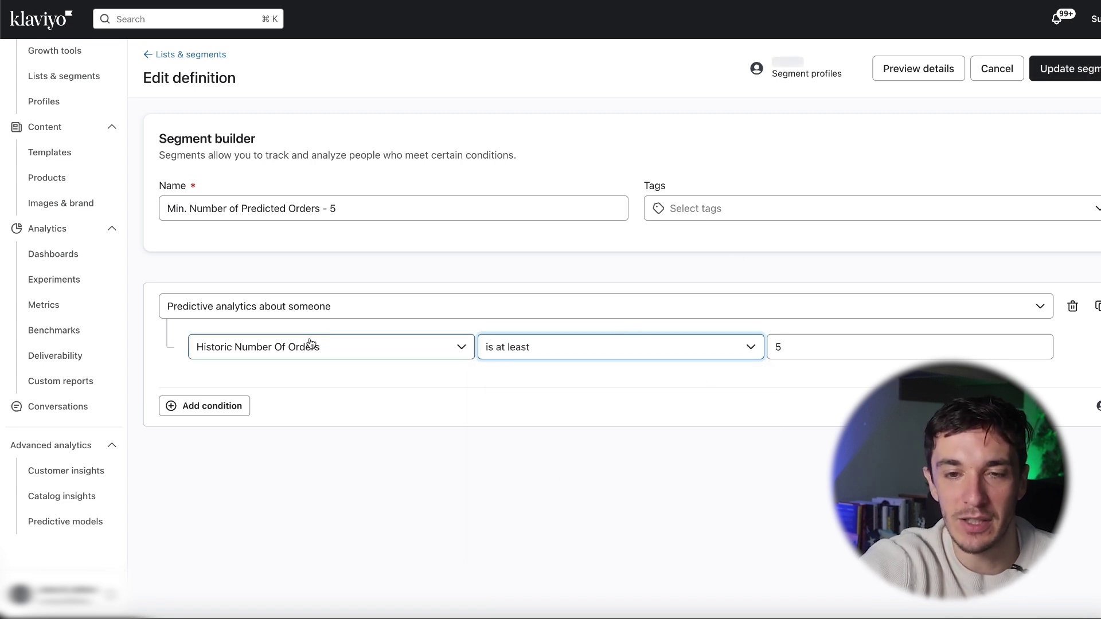
left_click(291, 347)
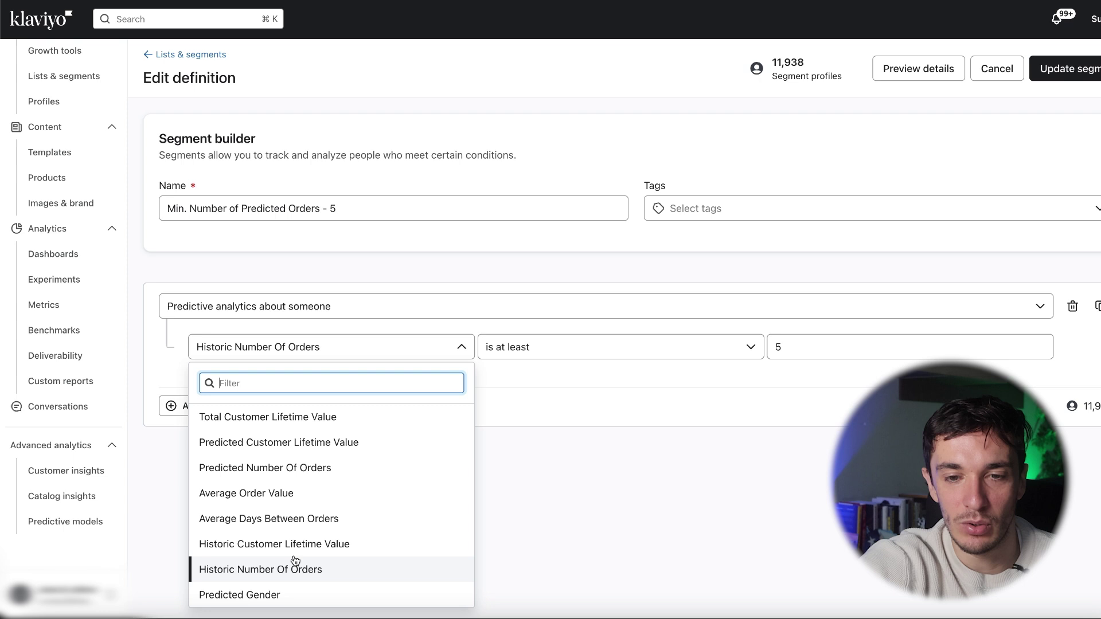
left_click(293, 469)
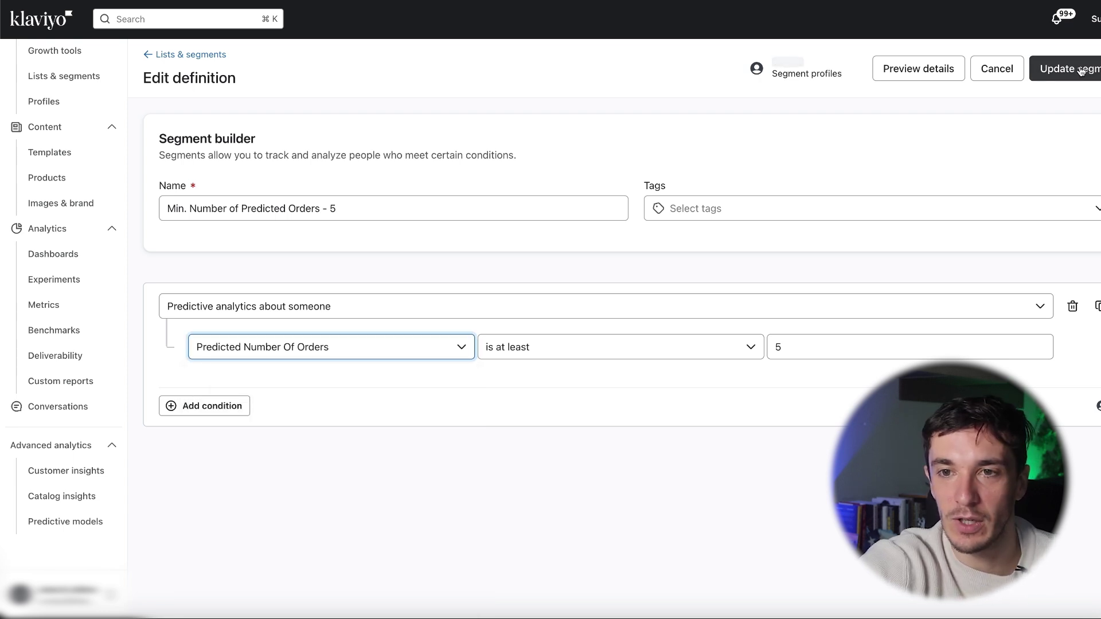
Step: Save the edited segment definition with Update segment
left_click(1080, 70)
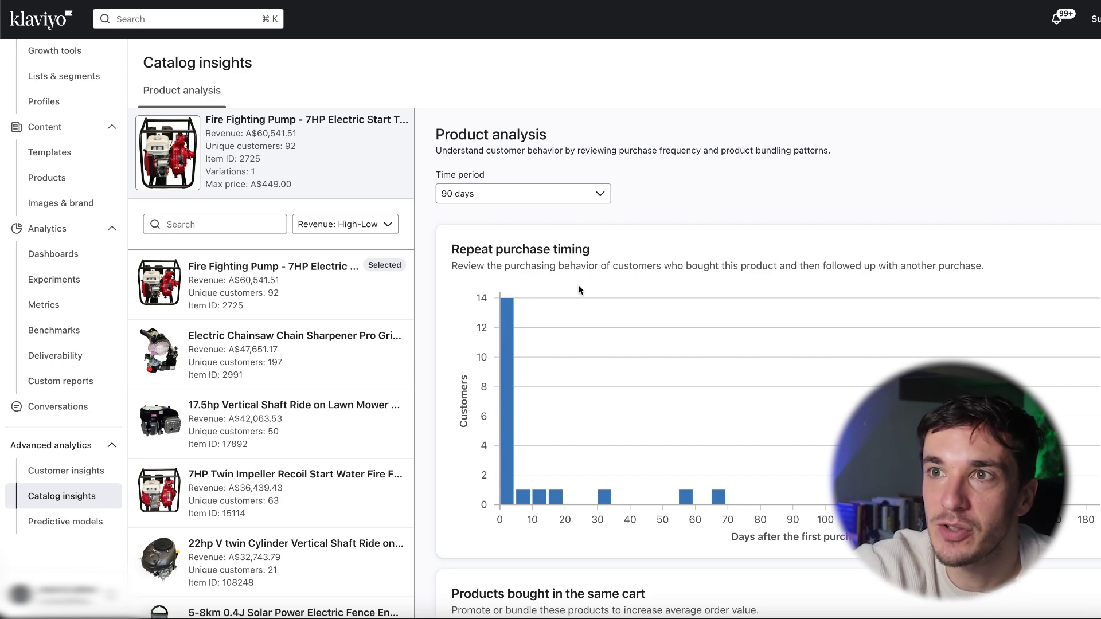
Step: Set the product analysis time period to 1 year and review the repeat purchase timing
scroll(308, 308, "down", 4)
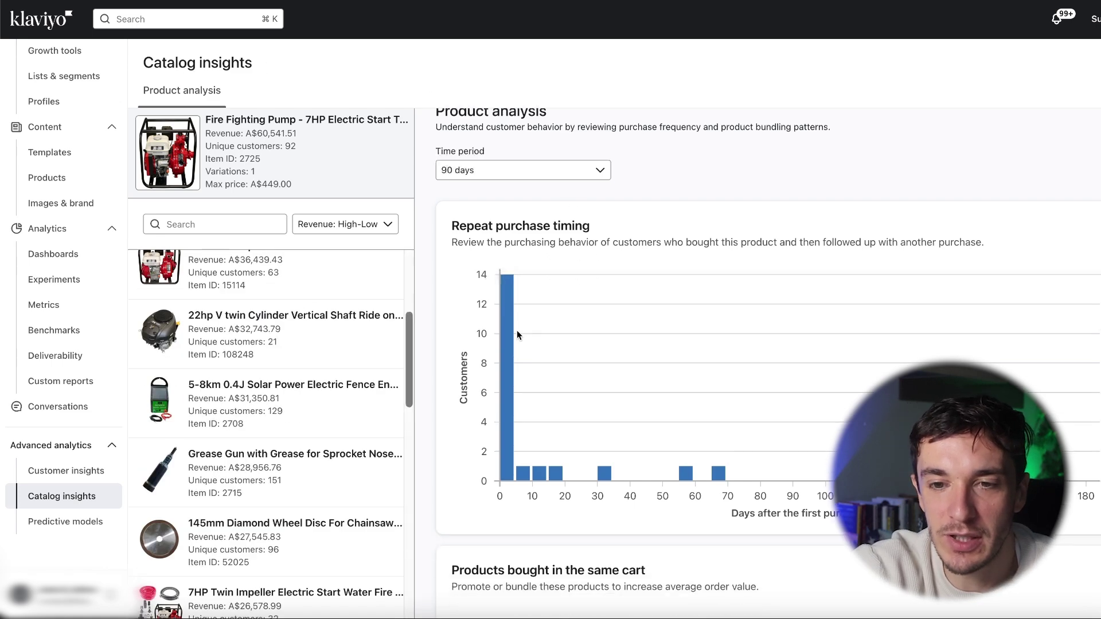
scroll(517, 332, "down", 10)
scroll(517, 331, "up", 10)
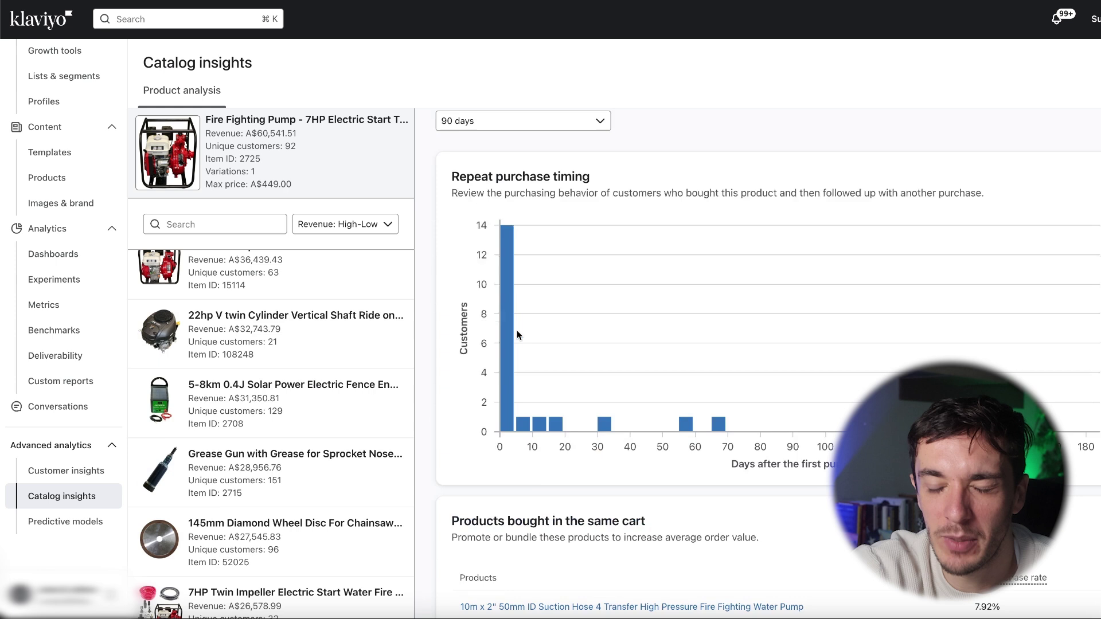
scroll(278, 285, "up", 4)
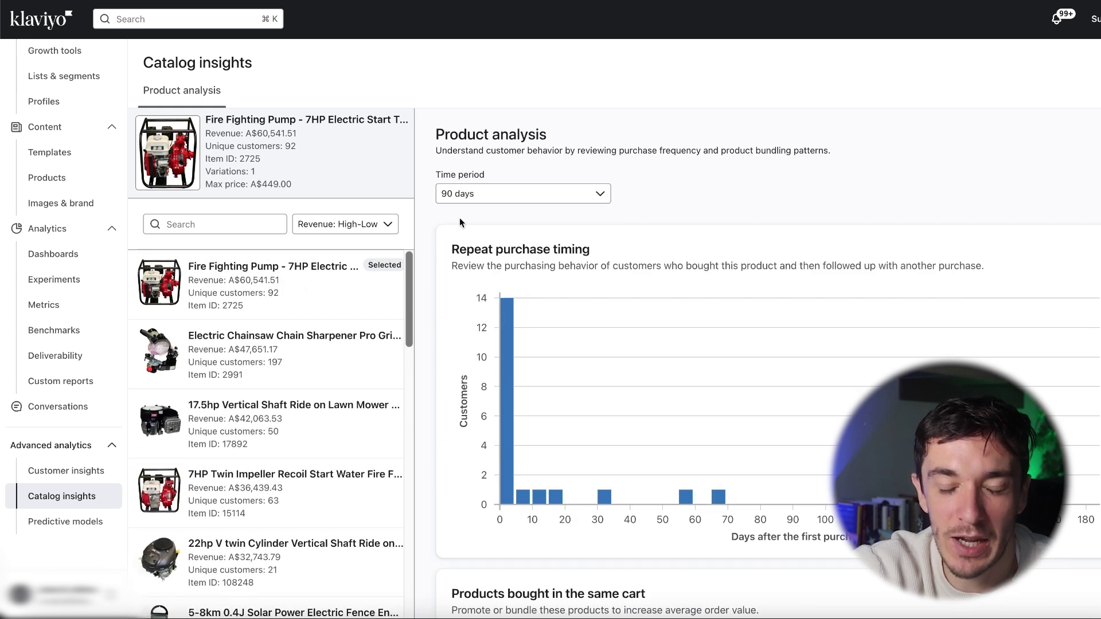
left_click(504, 198)
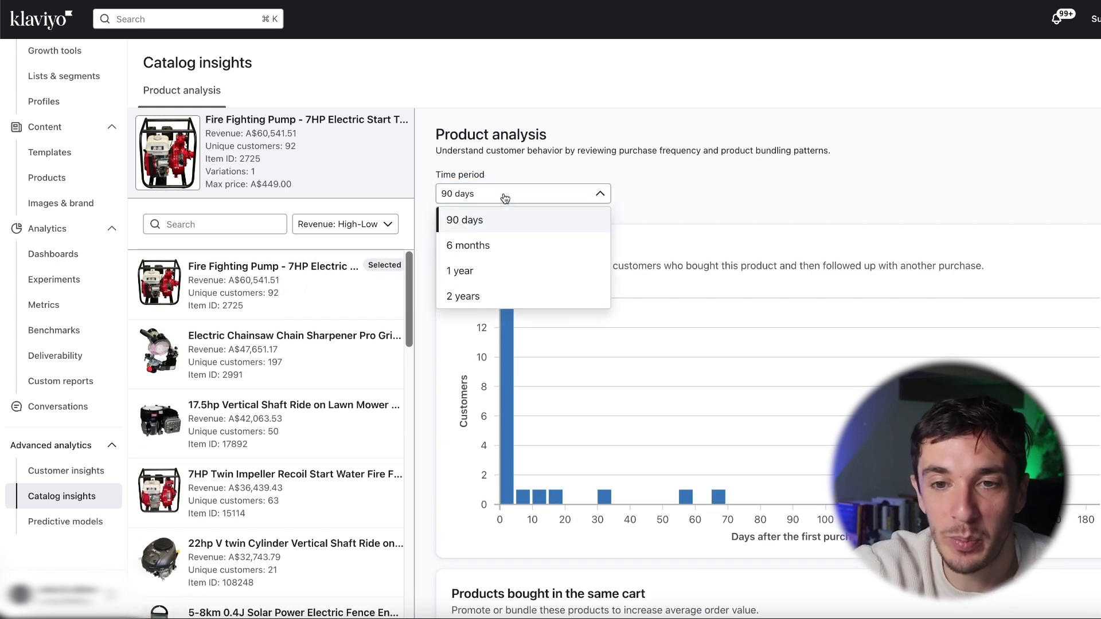
left_click(481, 274)
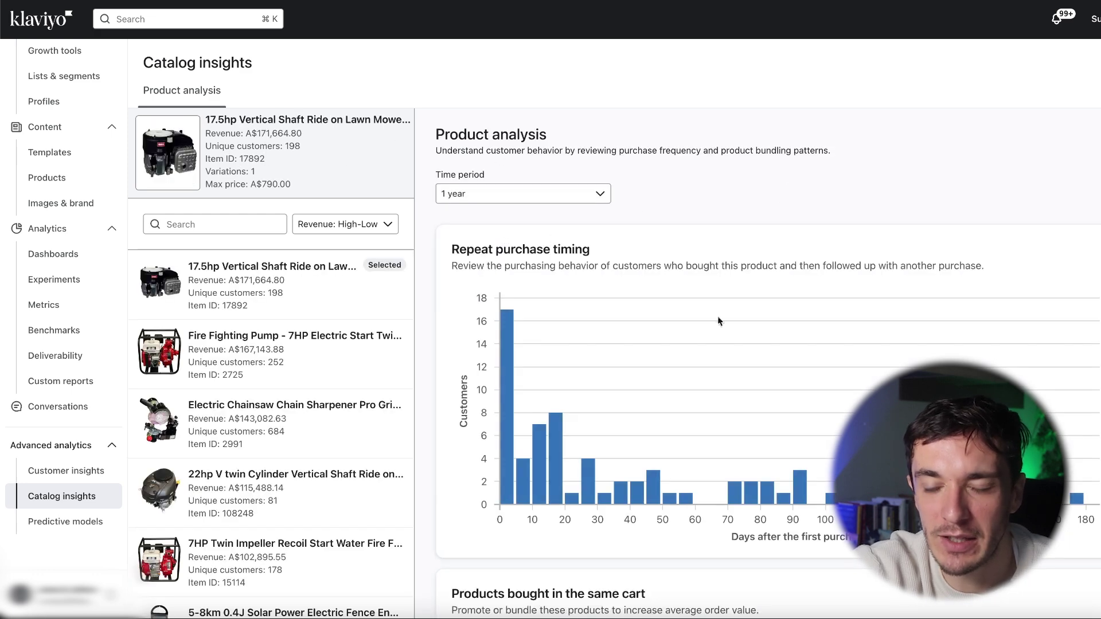
scroll(617, 414, "down", 3)
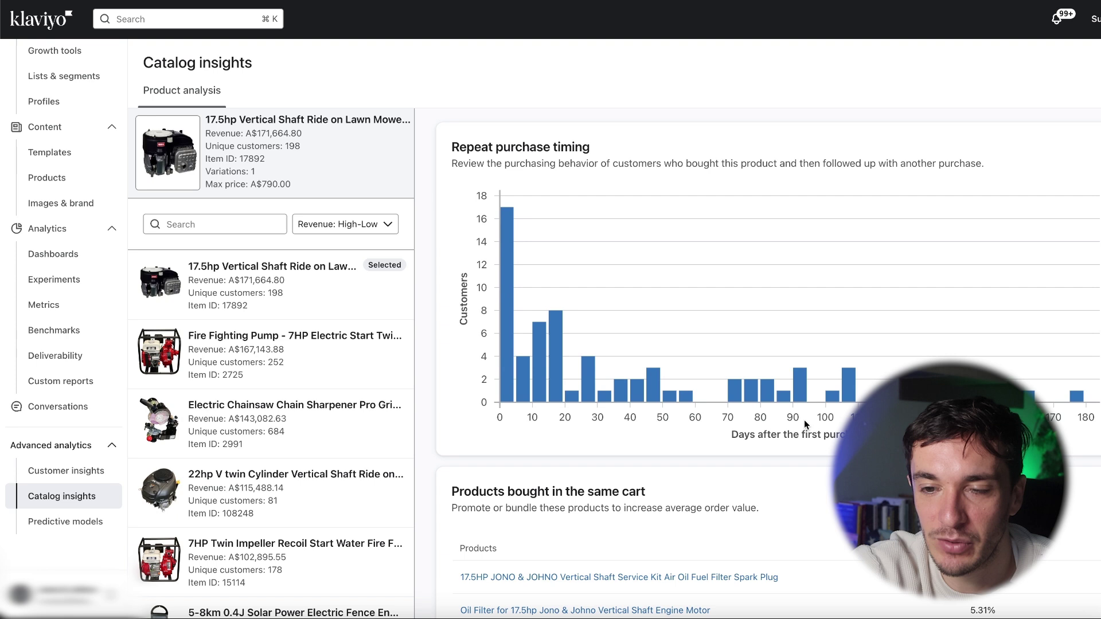
scroll(603, 373, "up", 2)
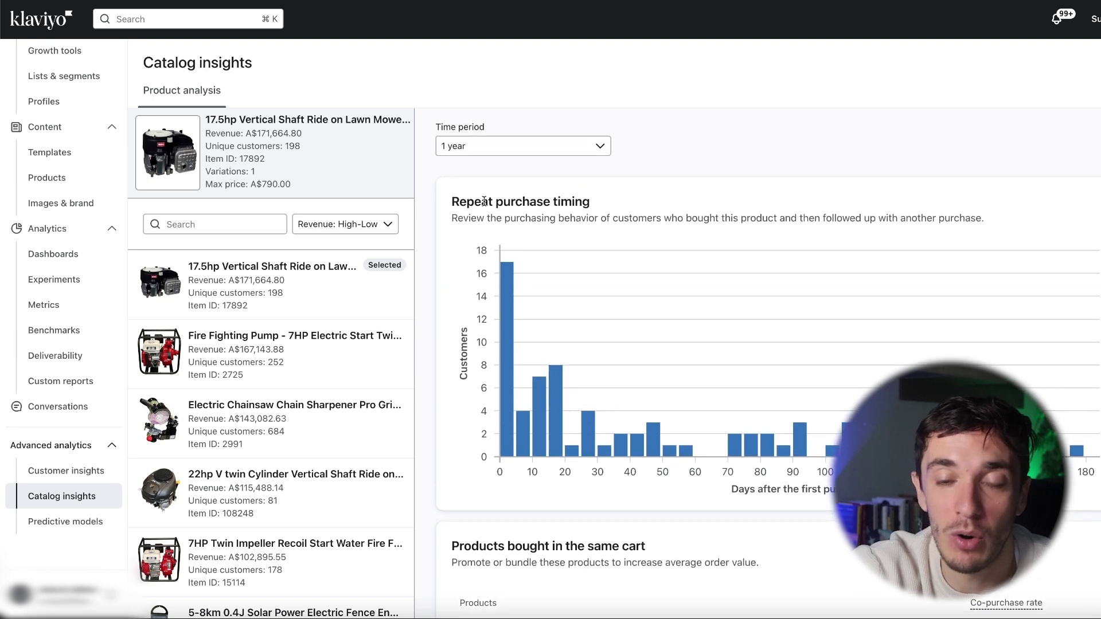
left_click_drag(509, 202, 535, 208)
left_click(536, 208)
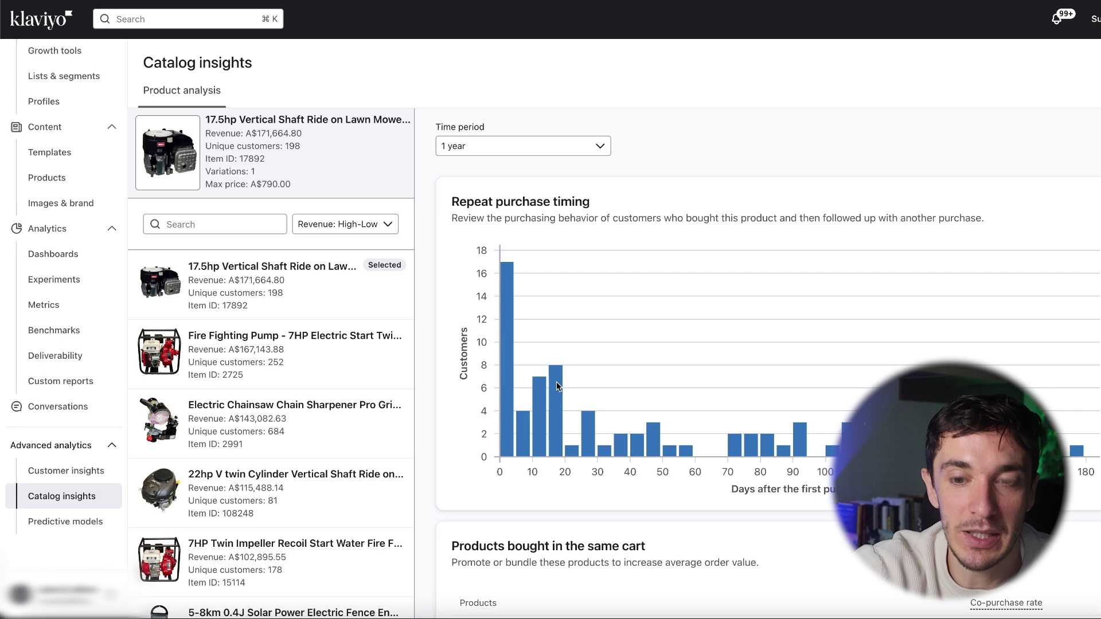
Step: Review the same-cart and next-order products sections of the analysis
scroll(582, 372, "down", 2)
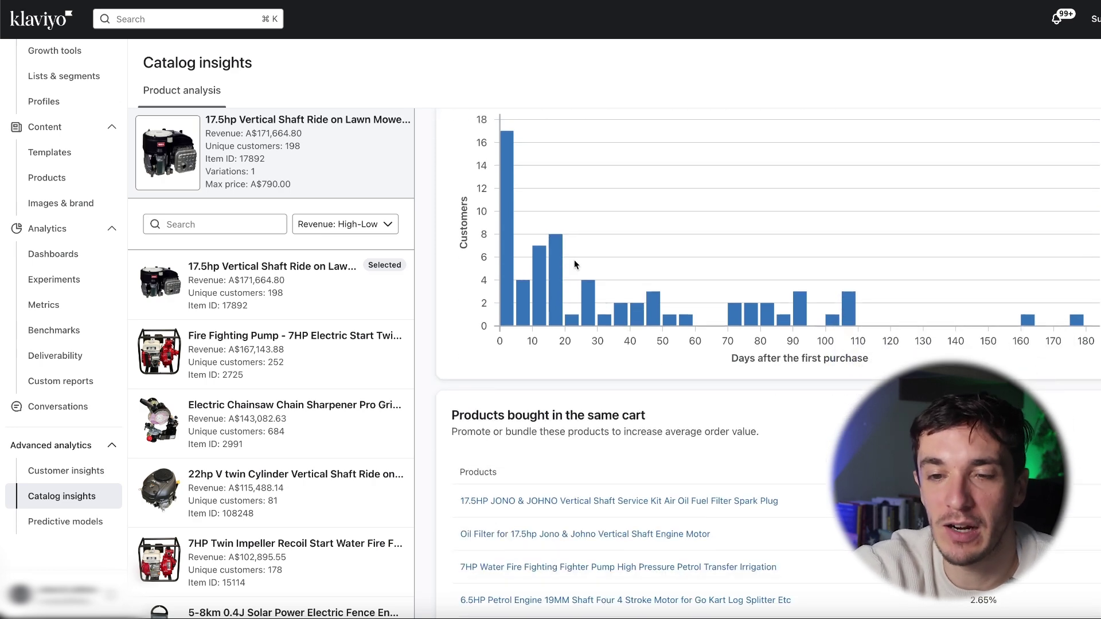
scroll(675, 222, "down", 3)
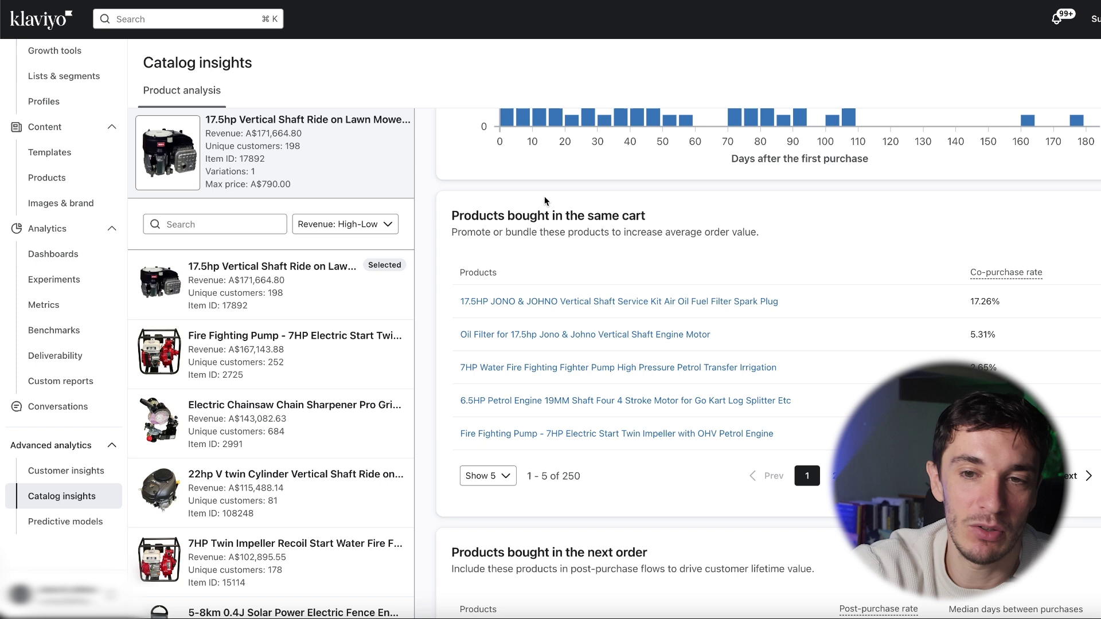
left_click_drag(489, 216, 646, 214)
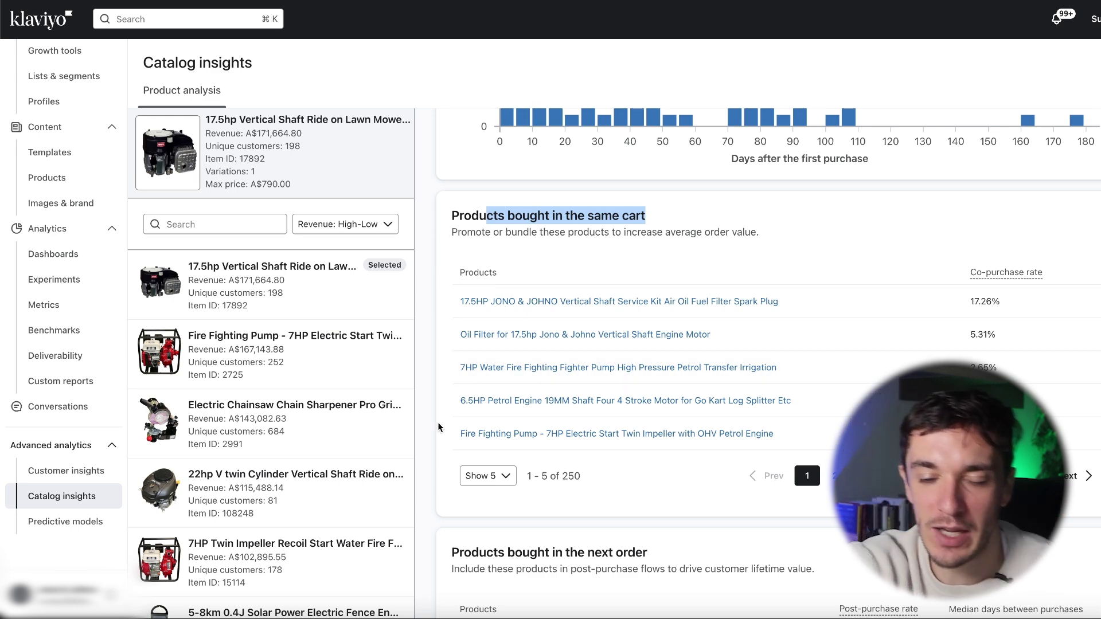
scroll(429, 410, "down", 5)
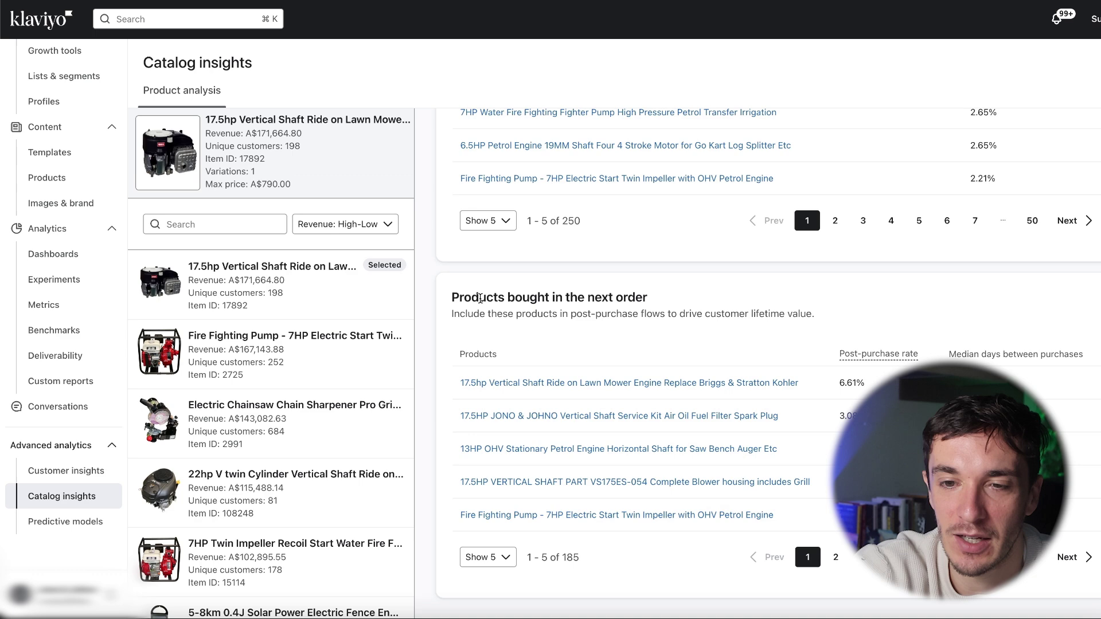
left_click_drag(477, 294, 561, 294)
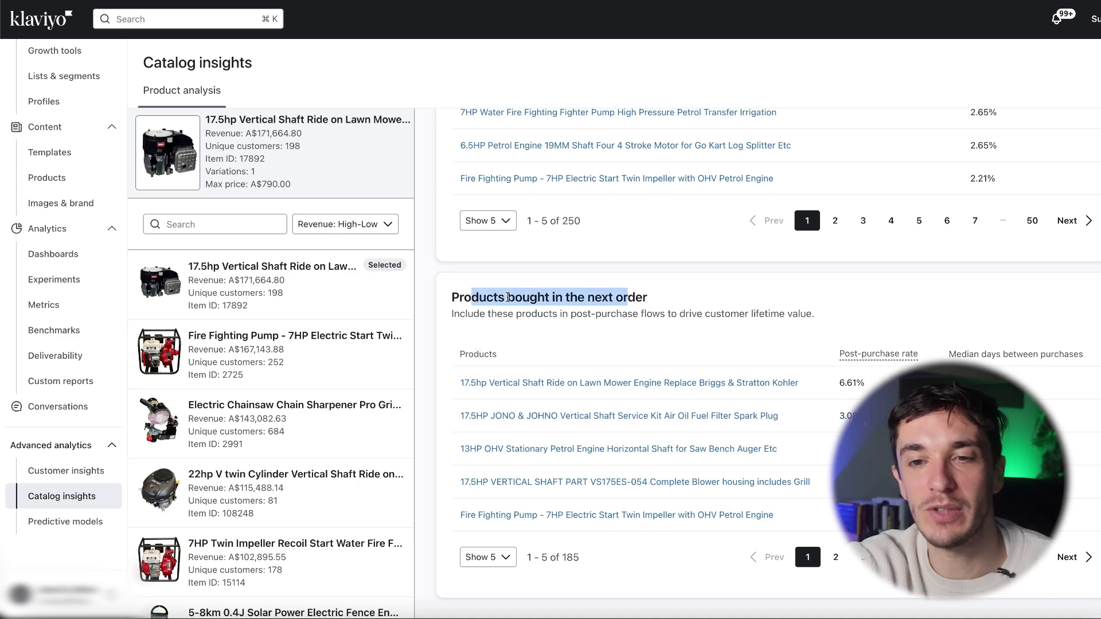
scroll(430, 255, "up", 8)
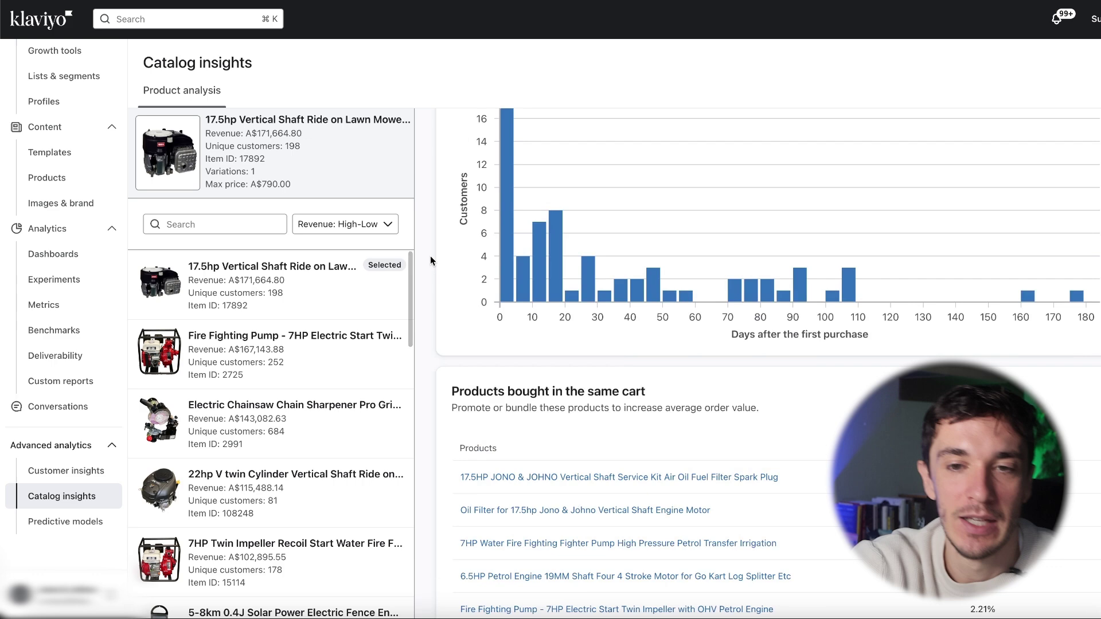
scroll(272, 314, "down", 3)
Step: Select the 22hp V twin Cylinder engine in the product list and review its product analysis
left_click(272, 314)
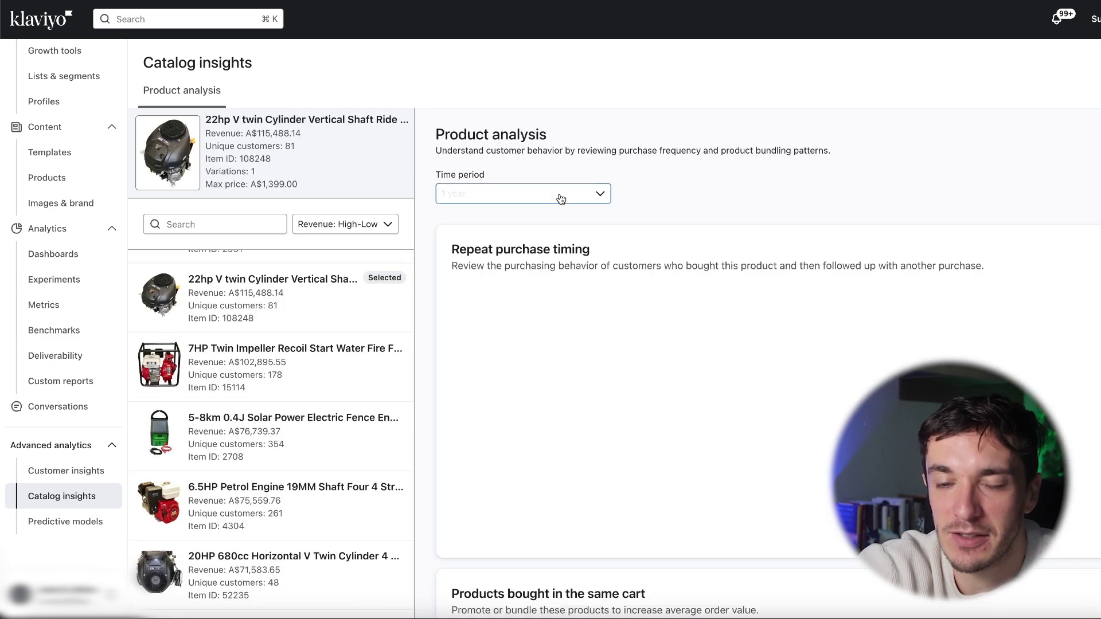
scroll(528, 361, "down", 7)
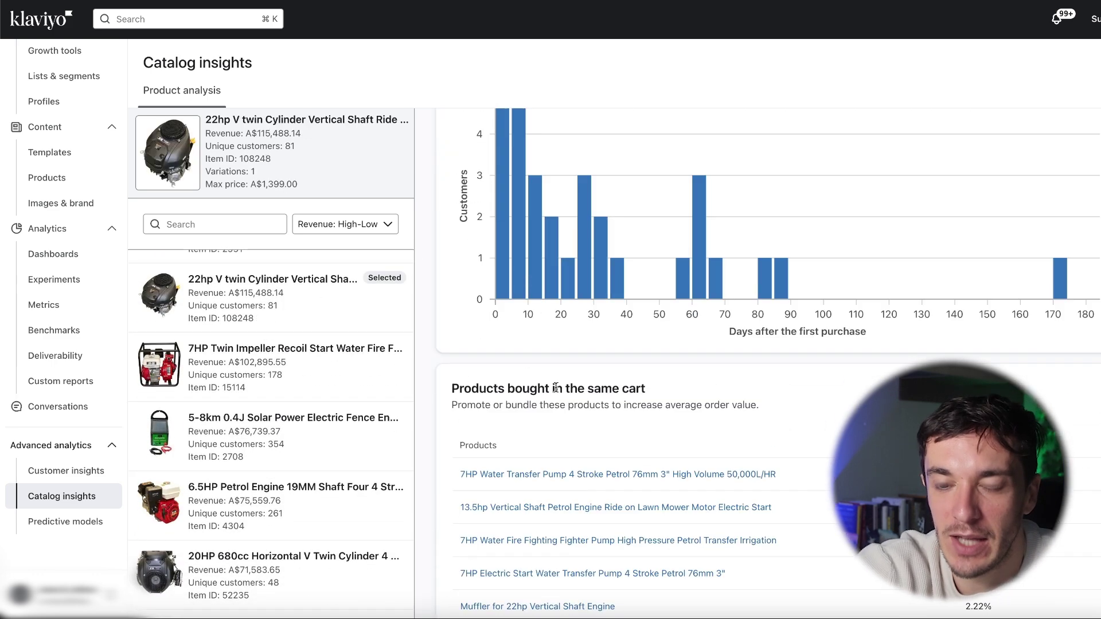
scroll(562, 282, "down", 3)
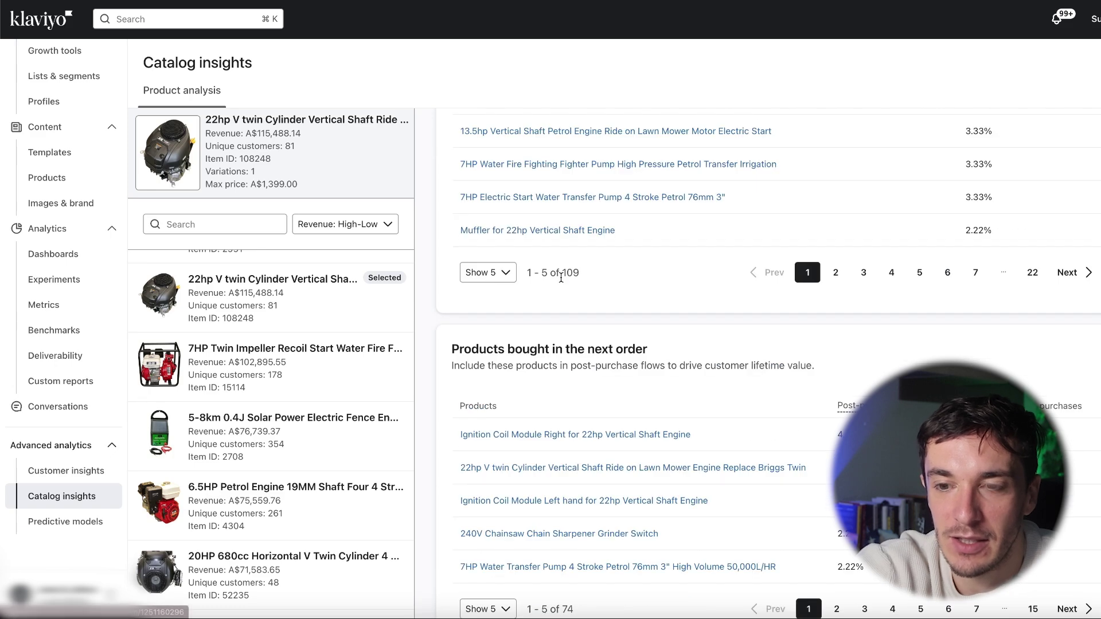
scroll(620, 346, "down", 1)
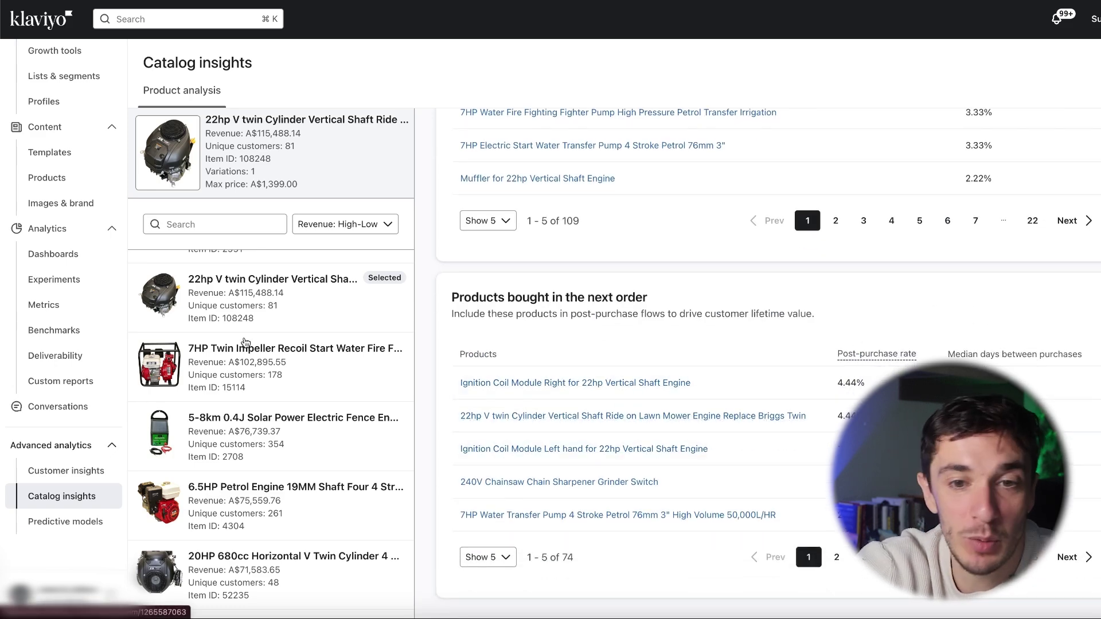
scroll(245, 343, "down", 5)
Step: Review the 13.5hp Vertical Shaft Petrol Engine's analysis: A$66,981.79 revenue, 104 customers, same-cart products
left_click(253, 389)
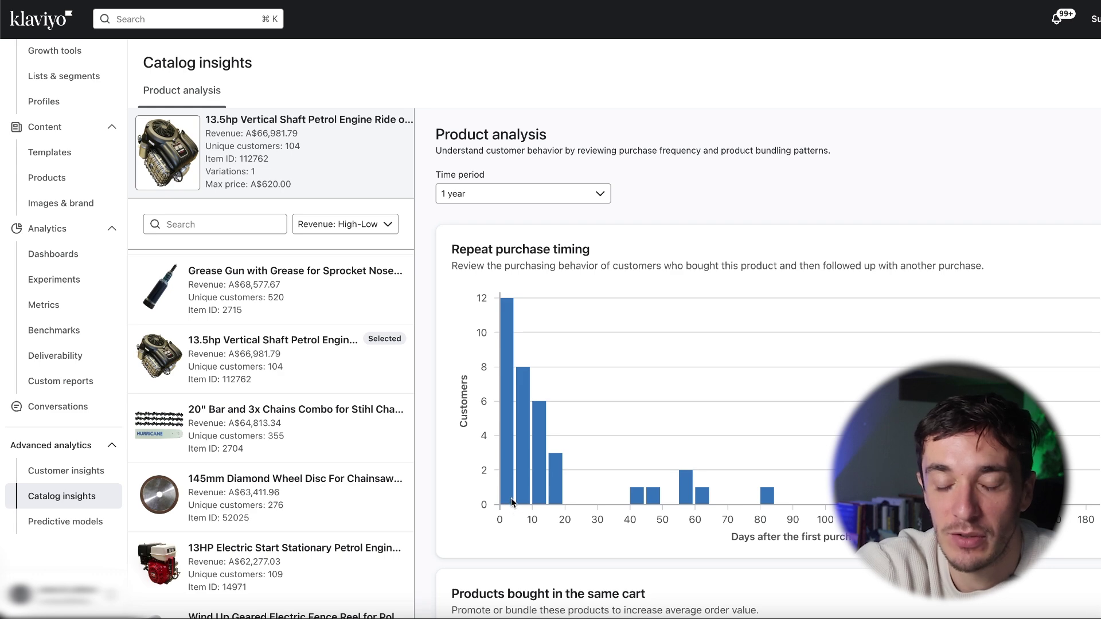
scroll(531, 294, "down", 7)
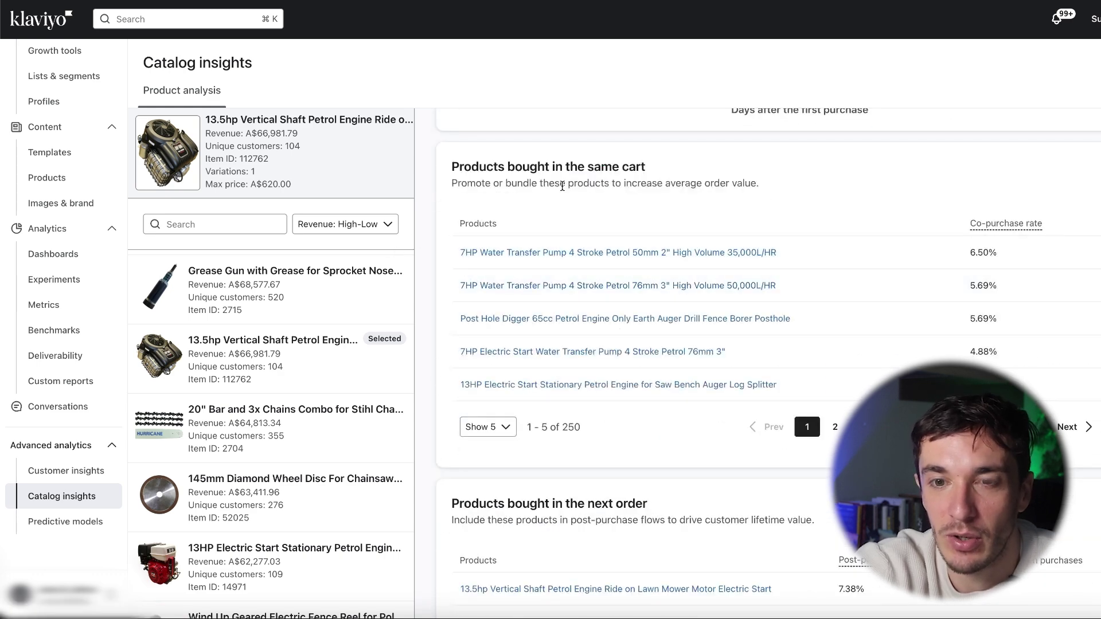
left_click_drag(537, 167, 651, 168)
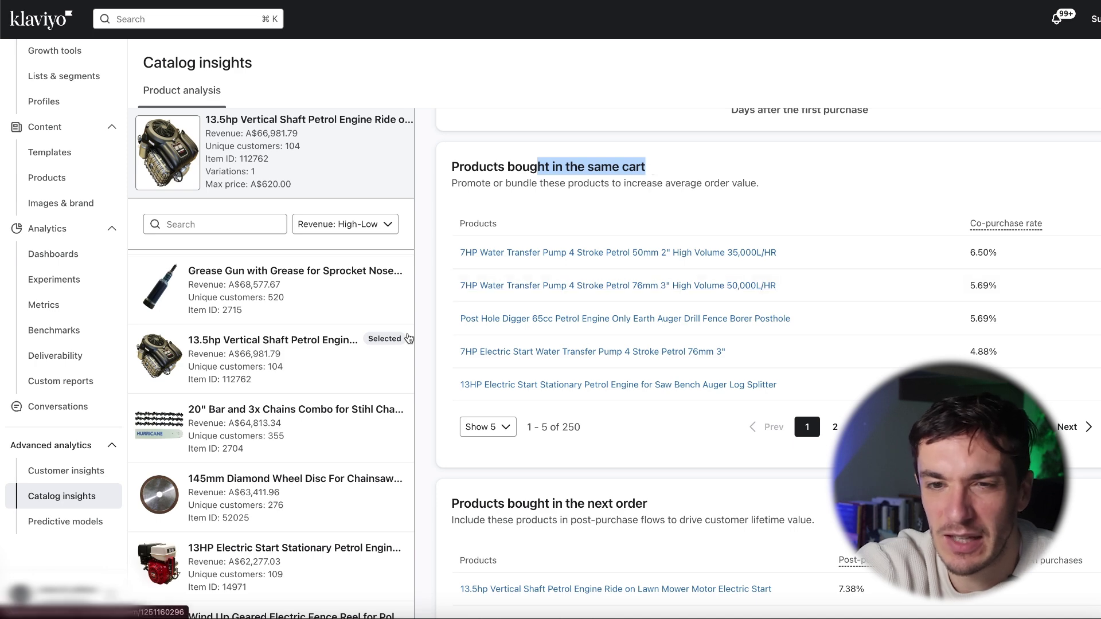
left_click(427, 320)
scroll(430, 319, "down", 3)
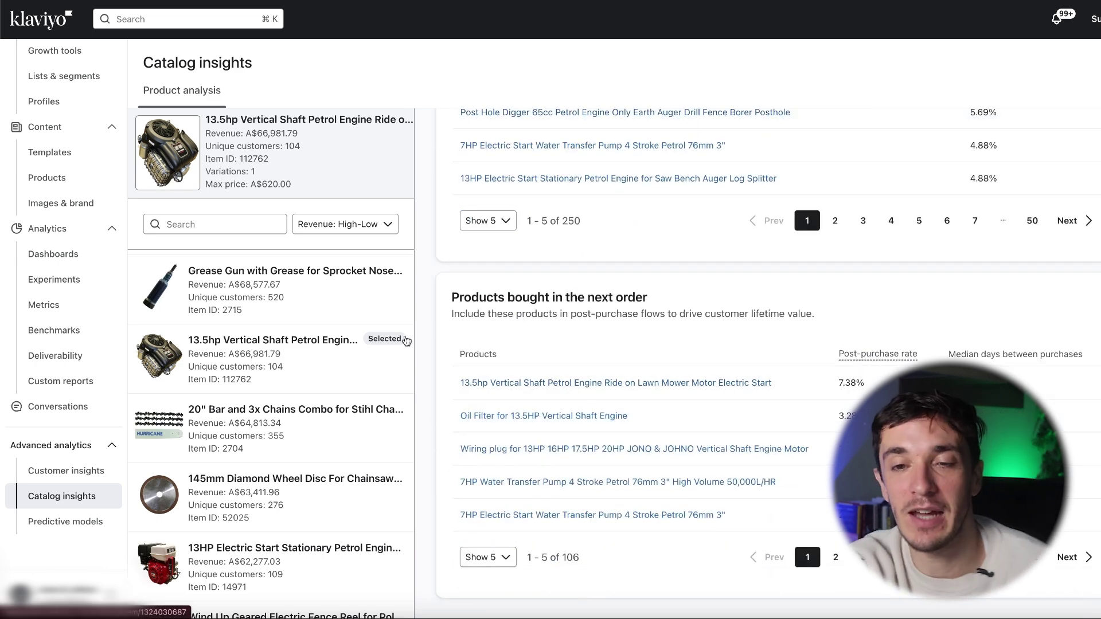
scroll(424, 304, "up", 10)
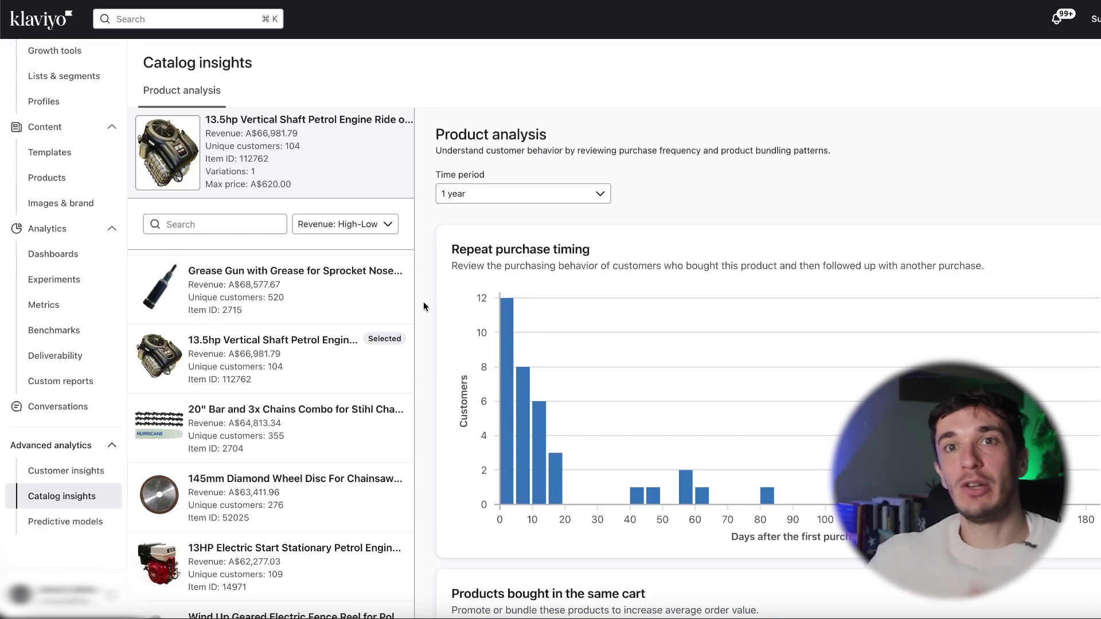